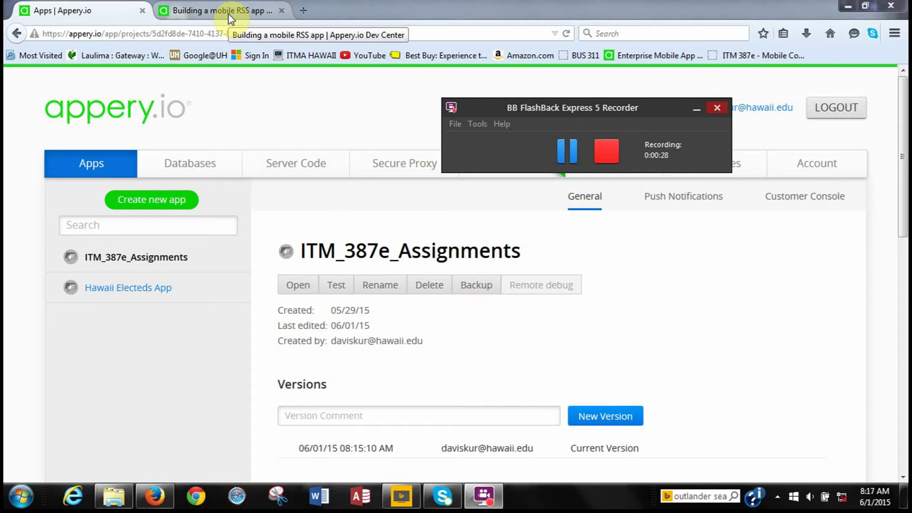
# Open the "Building a mobile RSS app" instructions from the course's Assignments page and review what the app will look like.
pyautogui.click(229, 14)
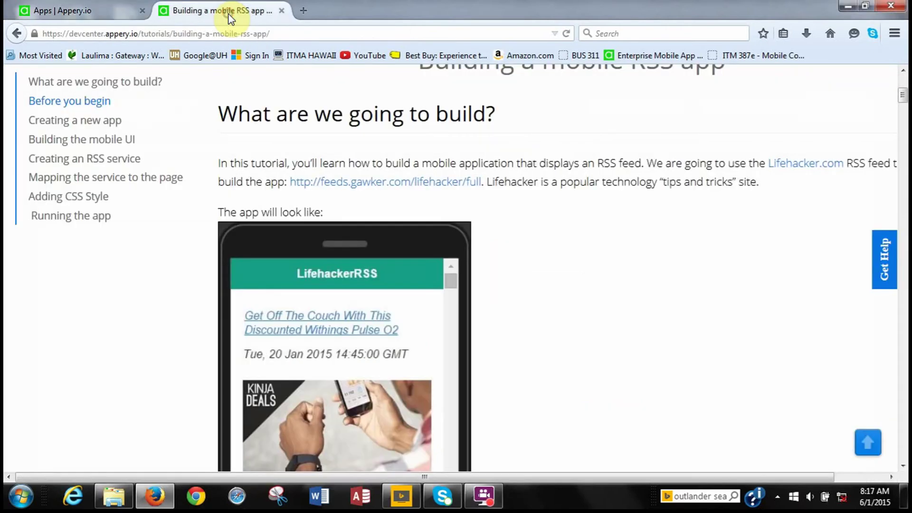
pyautogui.scroll(2, 316, 129)
pyautogui.scroll(3, 315, 129)
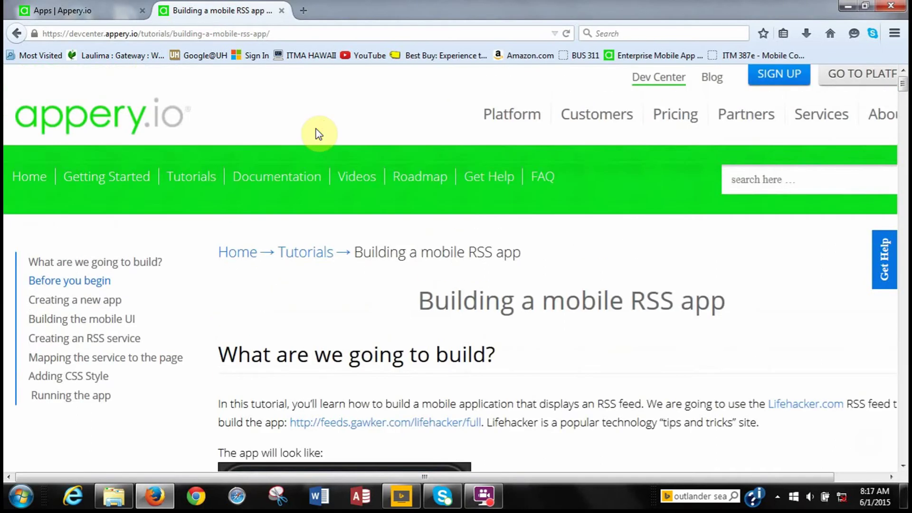
pyautogui.click(17, 33)
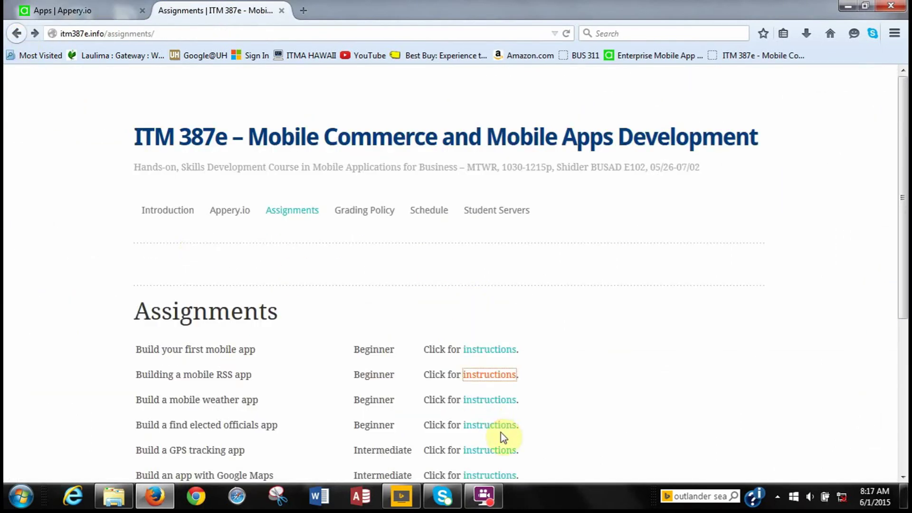
pyautogui.click(474, 376)
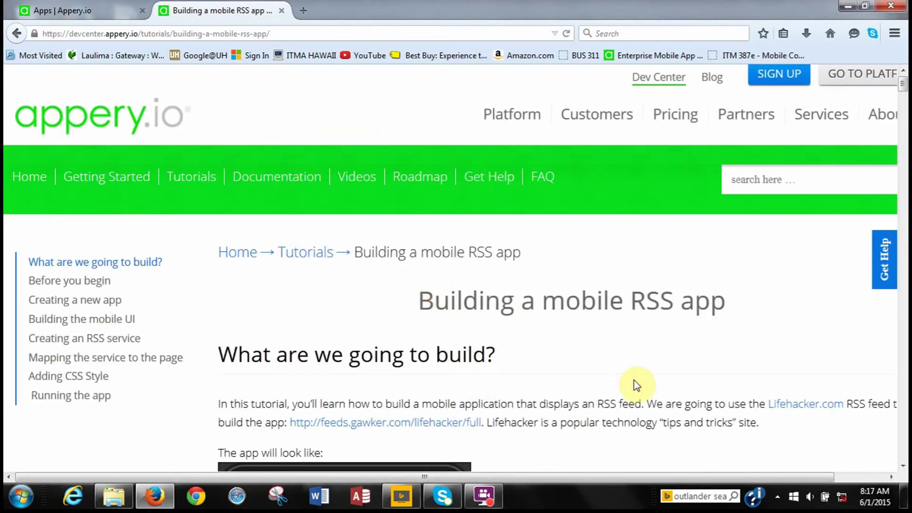
pyautogui.scroll(-5, 720, 325)
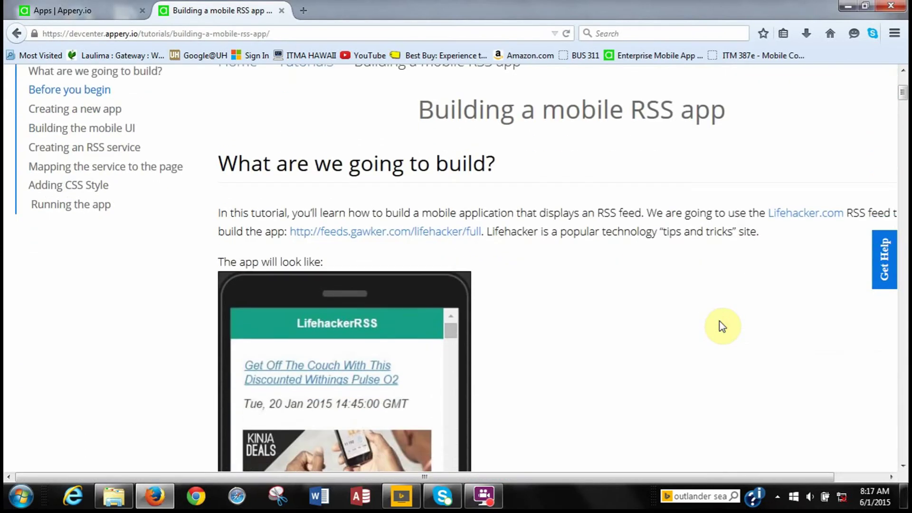
pyautogui.scroll(2, 721, 325)
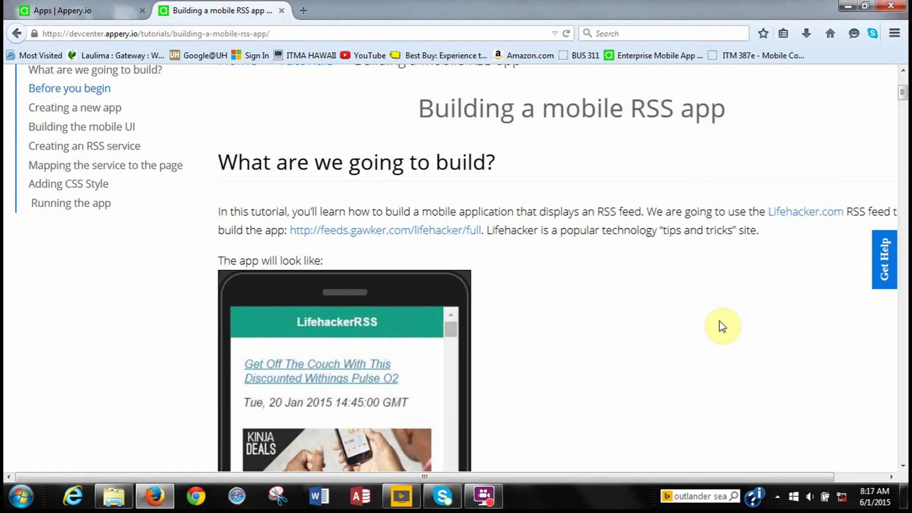
# Return to the Appery.io apps list, open ITM_387e_Assignments in the editor and expand its Pages folder.
pyautogui.click(88, 13)
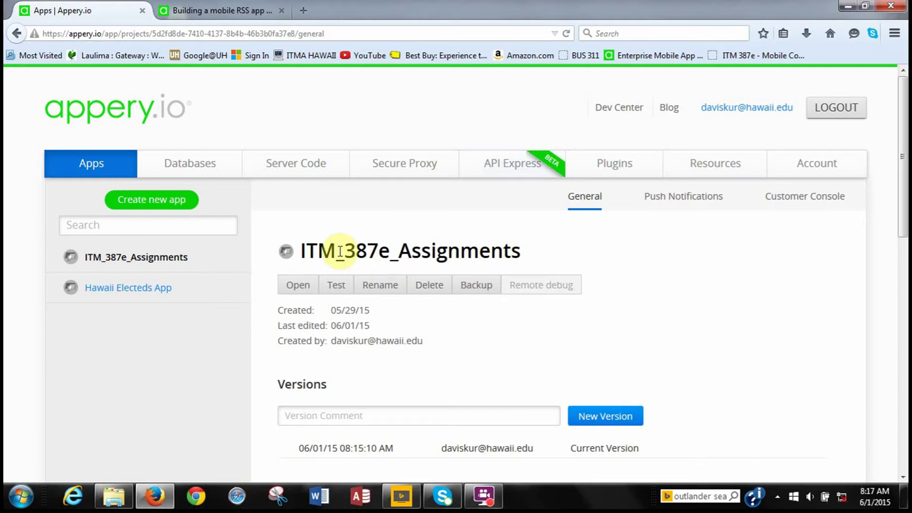
pyautogui.moveTo(237, 259)
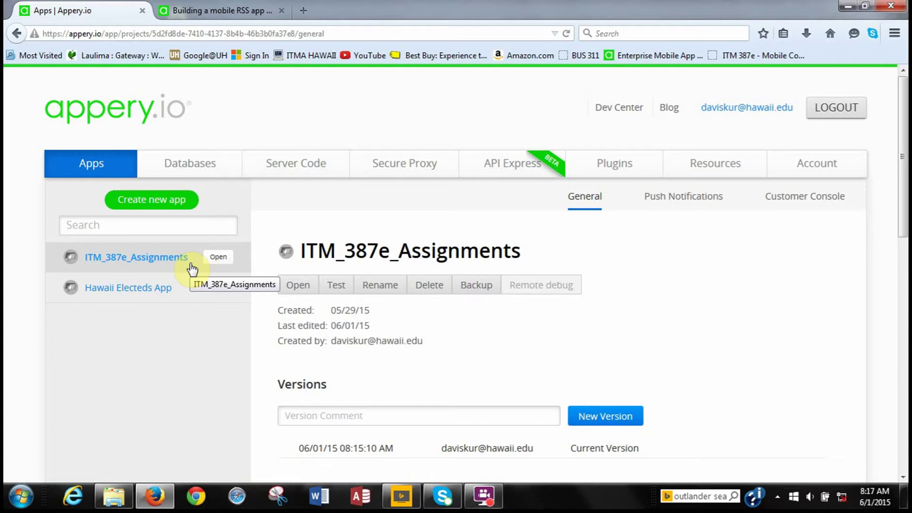
pyautogui.click(218, 262)
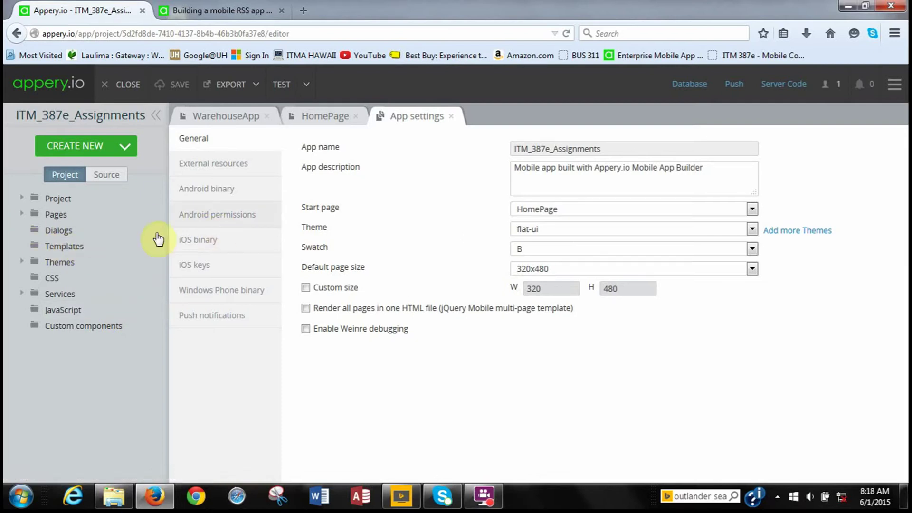
pyautogui.click(22, 215)
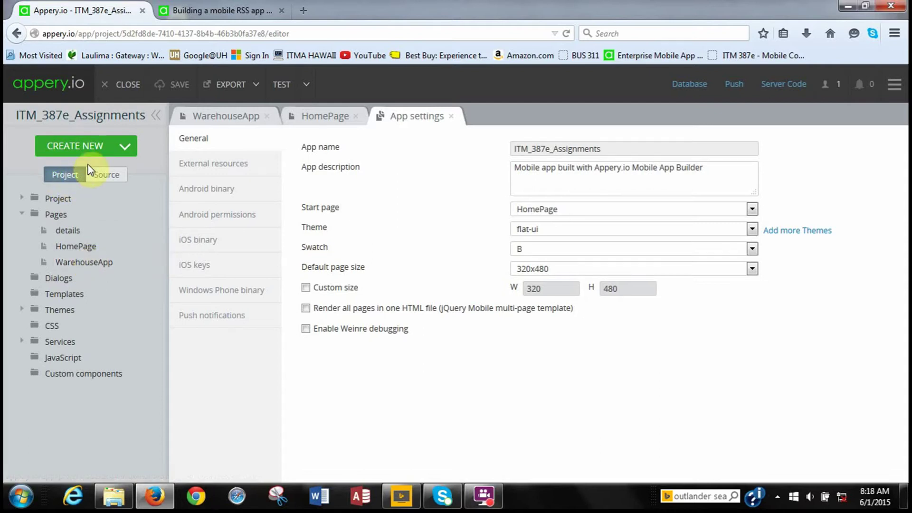
# Create a new blank mobile page named LifehackerRSS in the project.
pyautogui.click(108, 160)
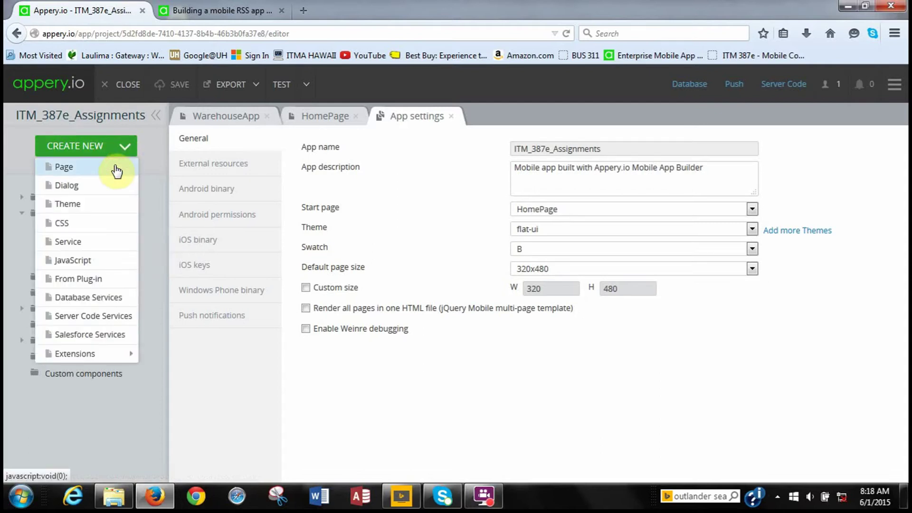
pyautogui.click(114, 168)
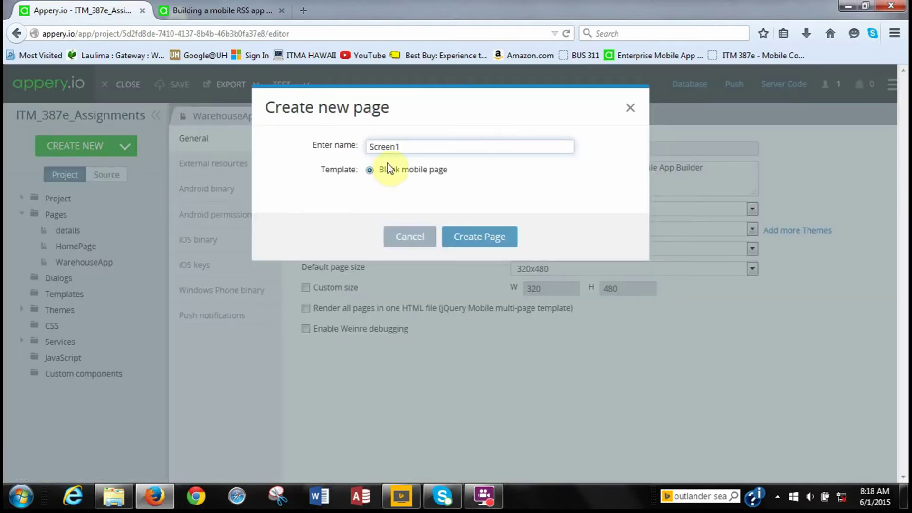
pyautogui.click(408, 148)
pyautogui.press('BackSpace')
pyautogui.press('BackSpace')
pyautogui.press('BackSpace')
pyautogui.press('BackSpace')
pyautogui.press('BackSpace')
pyautogui.press('BackSpace')
pyautogui.press('BackSpace')
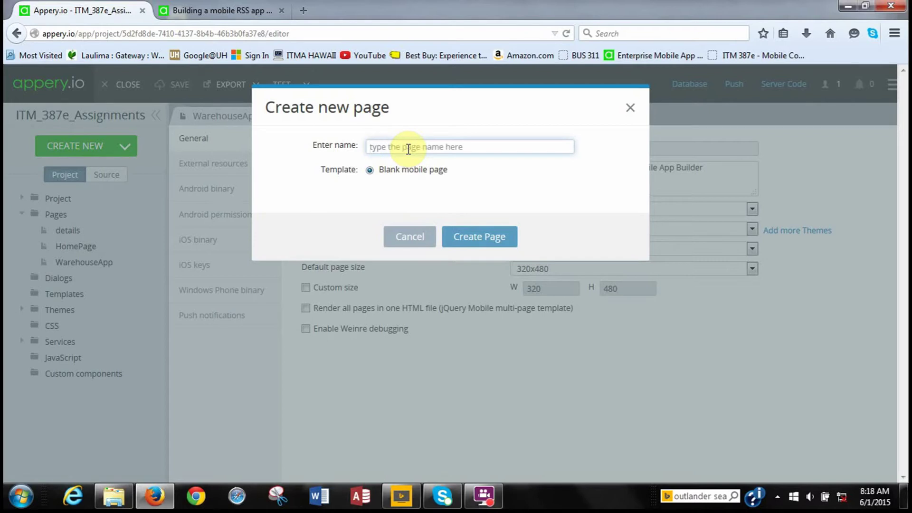
pyautogui.write('LifehackerRSS')
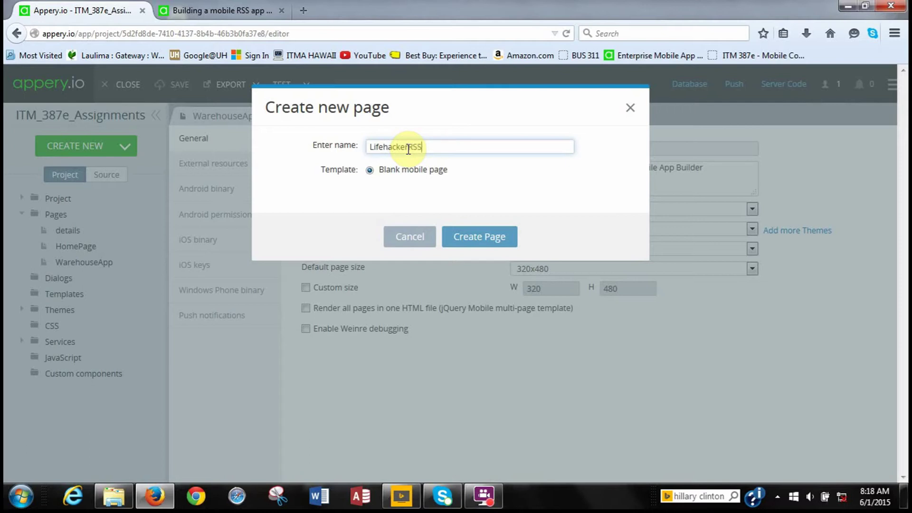
pyautogui.click(464, 236)
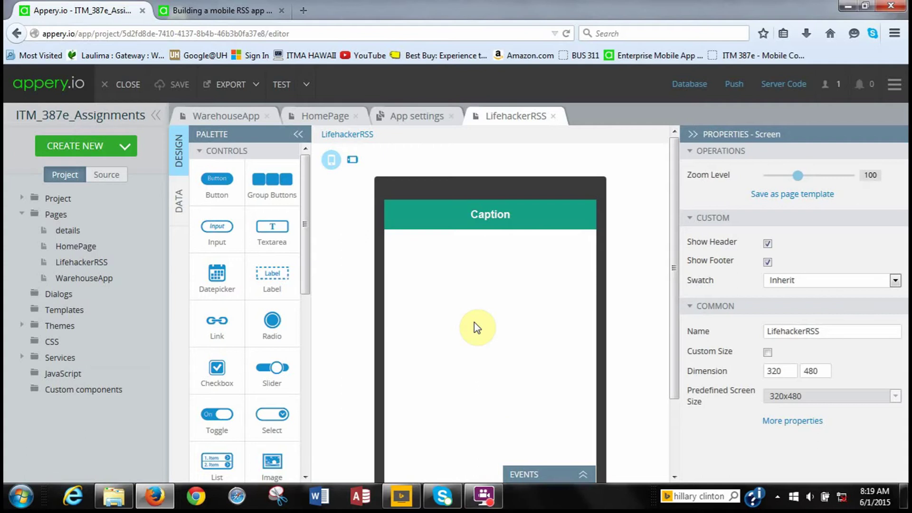
pyautogui.click(484, 497)
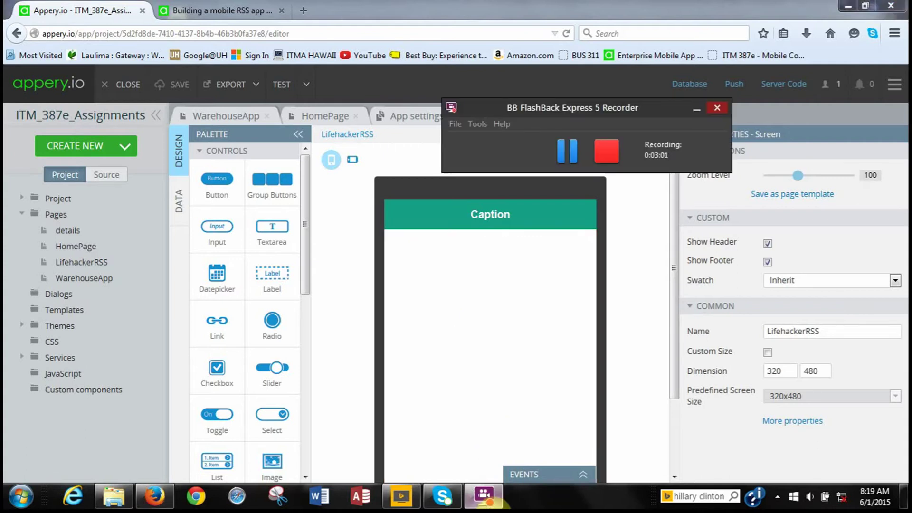
pyautogui.click(486, 498)
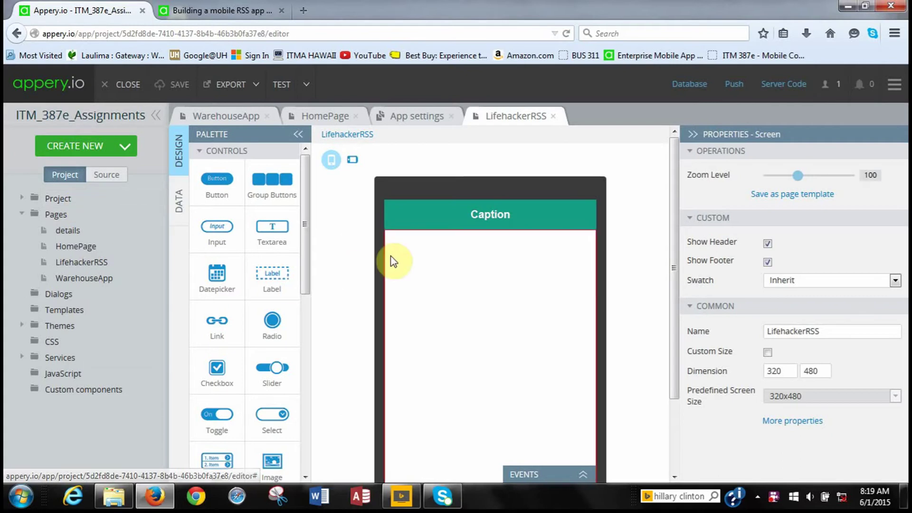
# Set the page header's text to LifehackerRSS.
pyautogui.click(434, 219)
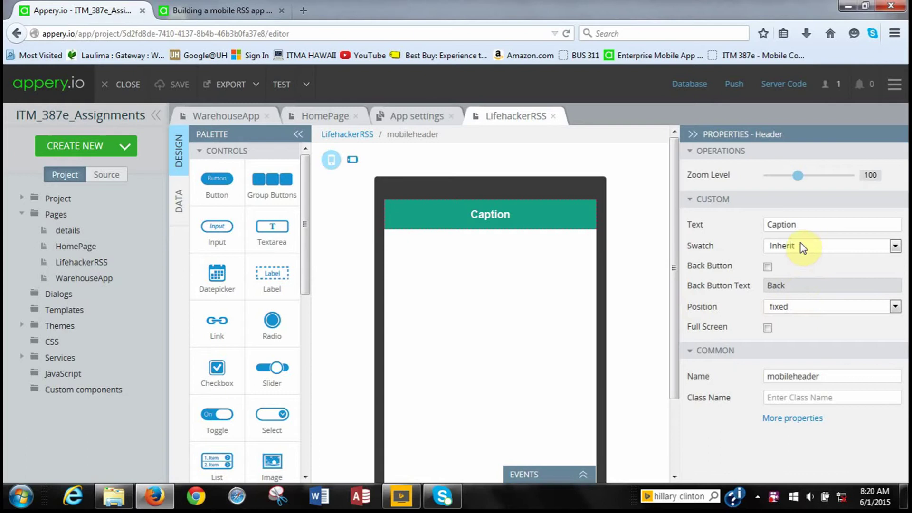
pyautogui.press('BackSpace')
pyautogui.press('BackSpace')
pyautogui.press('BackSpace')
pyautogui.press('BackSpace')
pyautogui.press('BackSpace')
pyautogui.press('BackSpace')
pyautogui.press('BackSpace')
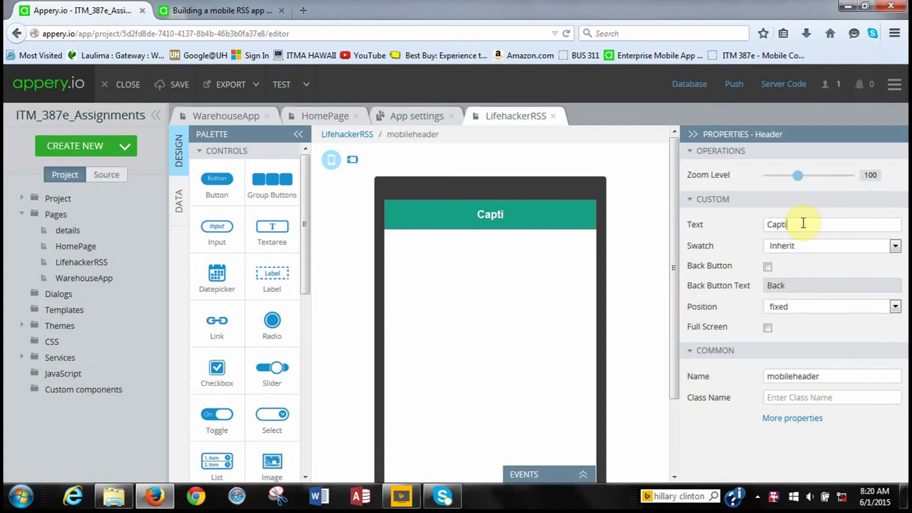
pyautogui.write('Life')
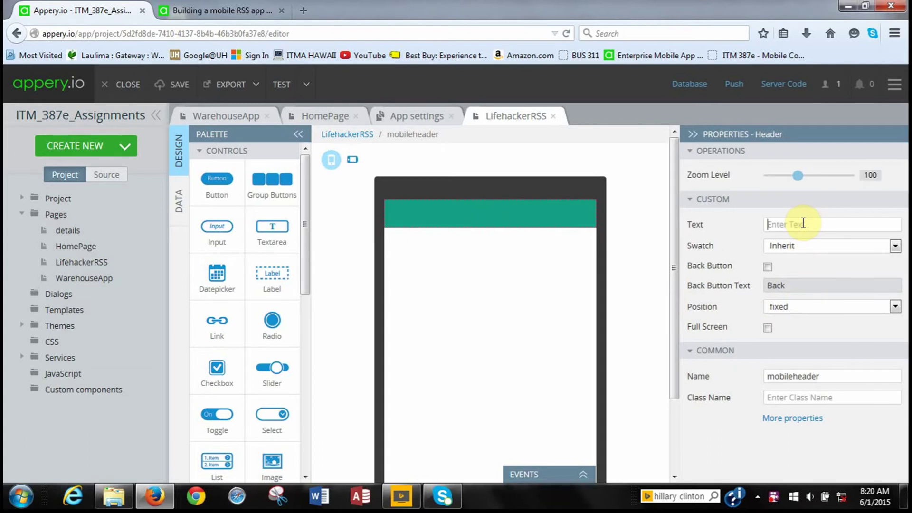
pyautogui.write('hacker')
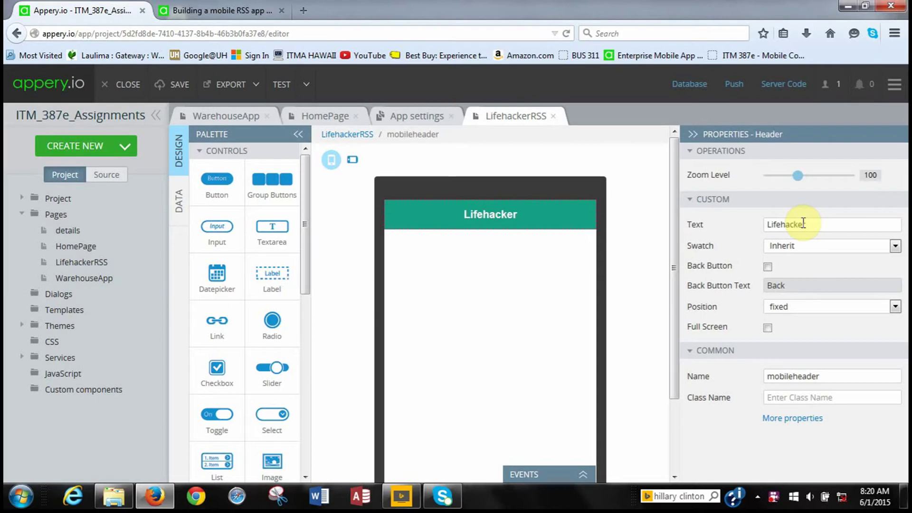
pyautogui.write('RSS')
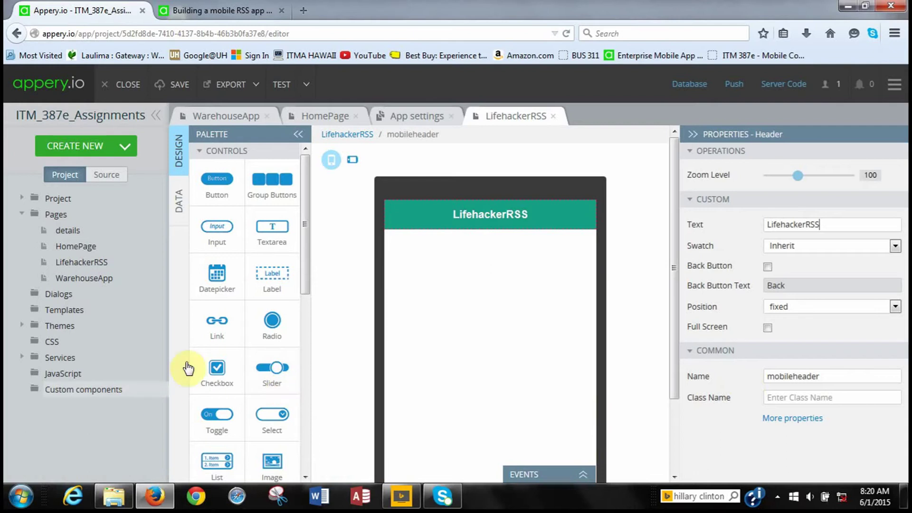
# Add a grid below the page header, reduce it to one column and save the app.
pyautogui.scroll(-3, 219, 309)
pyautogui.scroll(-2, 224, 311)
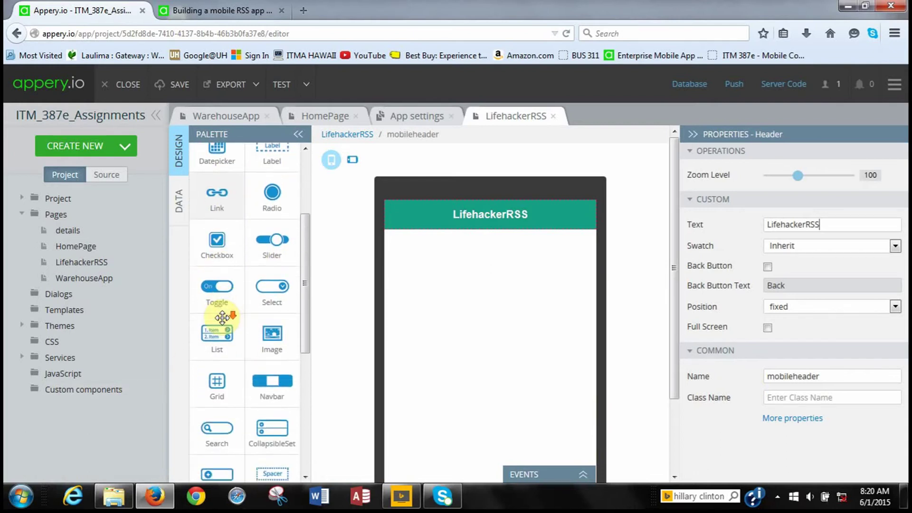
pyautogui.moveTo(217, 383); pyautogui.dragTo(475, 271)
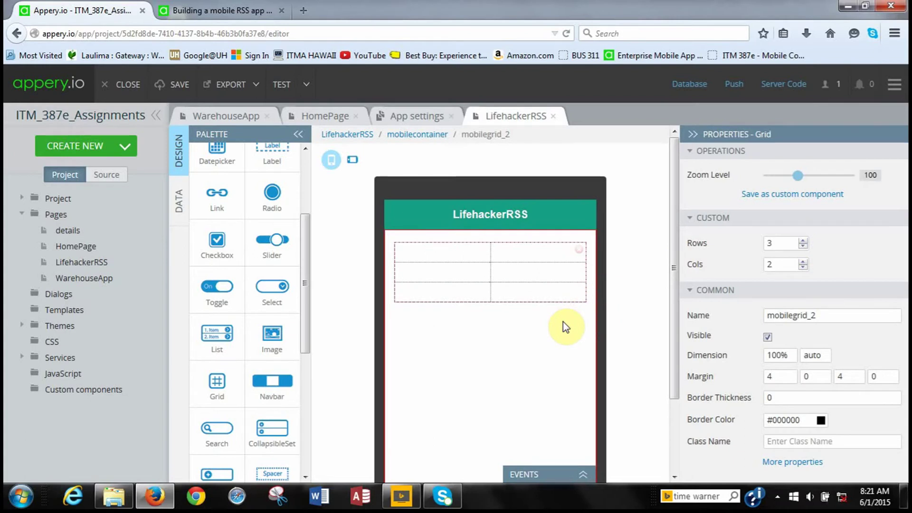
pyautogui.click(802, 267)
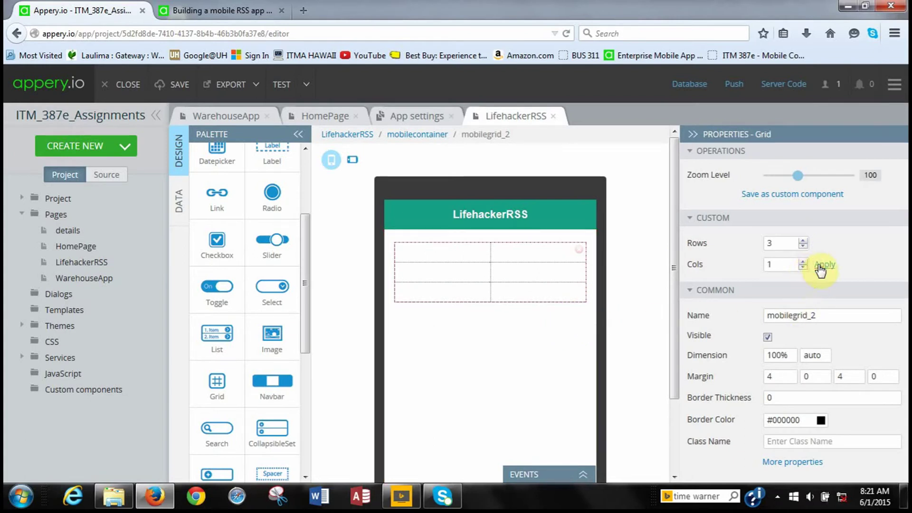
pyautogui.click(821, 266)
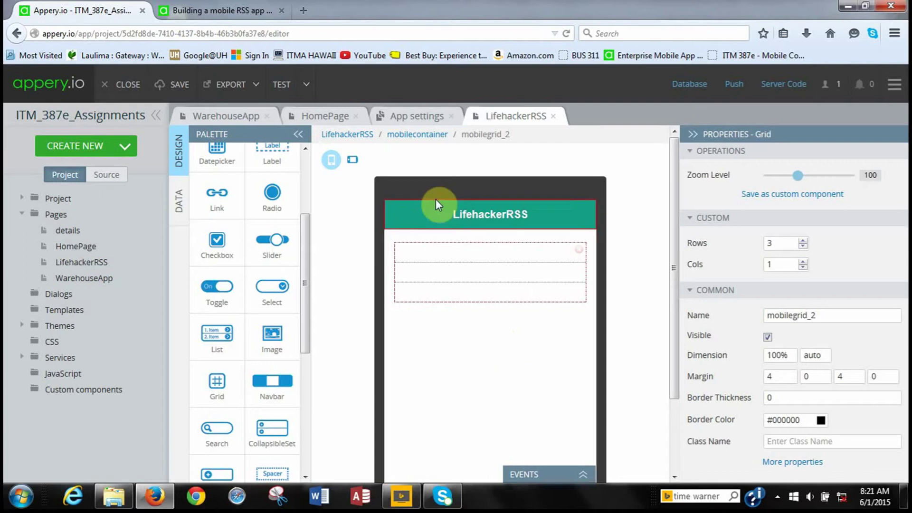
pyautogui.click(178, 86)
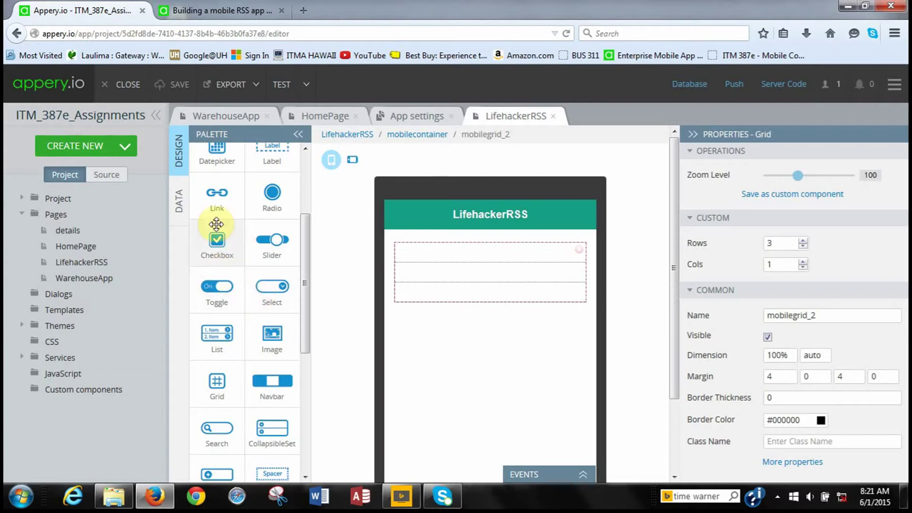
# Place a Link component in the grid's first row and a Label component in its second row.
pyautogui.moveTo(217, 204); pyautogui.dragTo(412, 263)
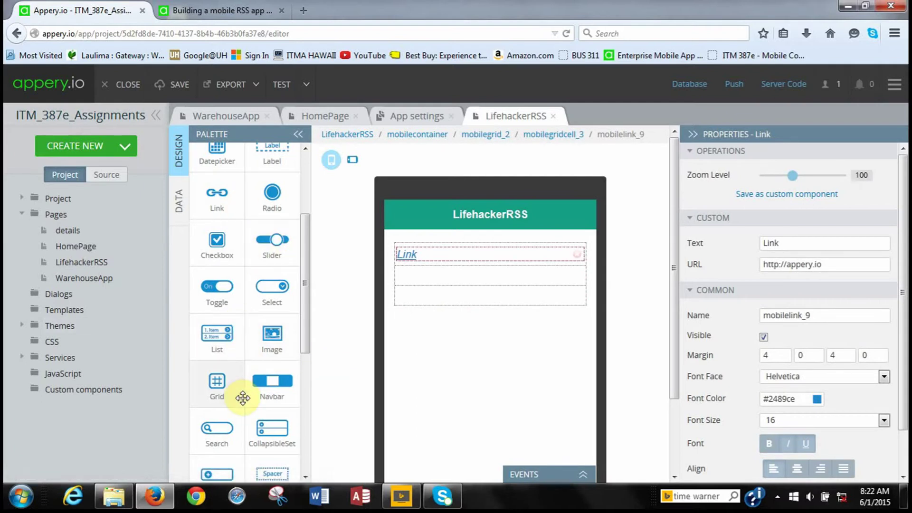
pyautogui.scroll(-2, 243, 398)
pyautogui.scroll(-3, 243, 398)
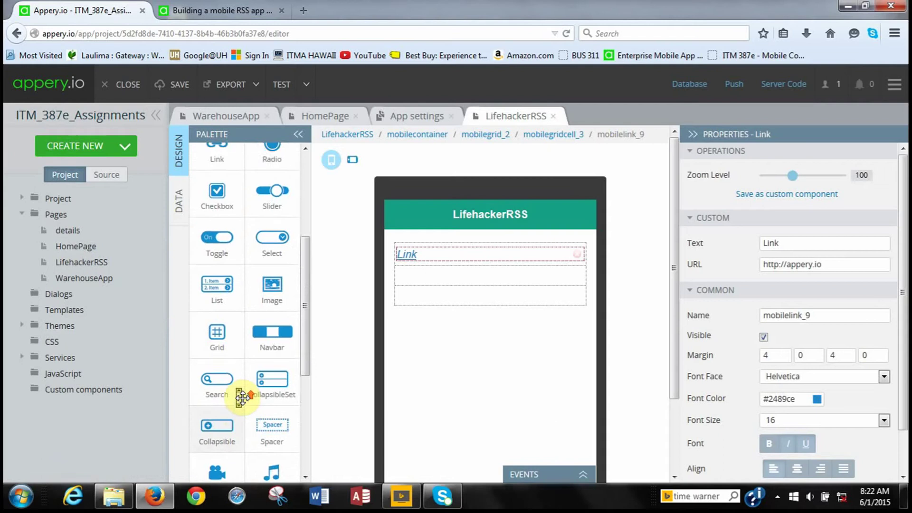
pyautogui.scroll(8, 242, 398)
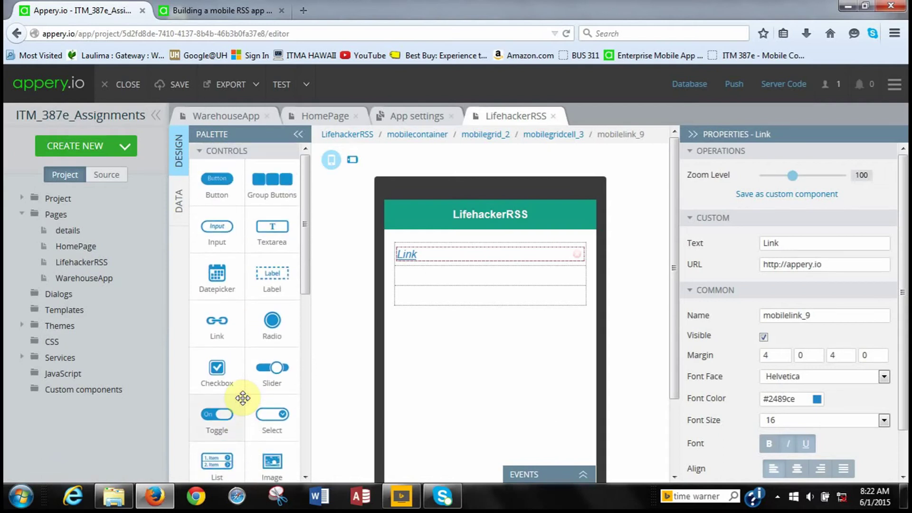
pyautogui.moveTo(261, 281); pyautogui.dragTo(439, 276)
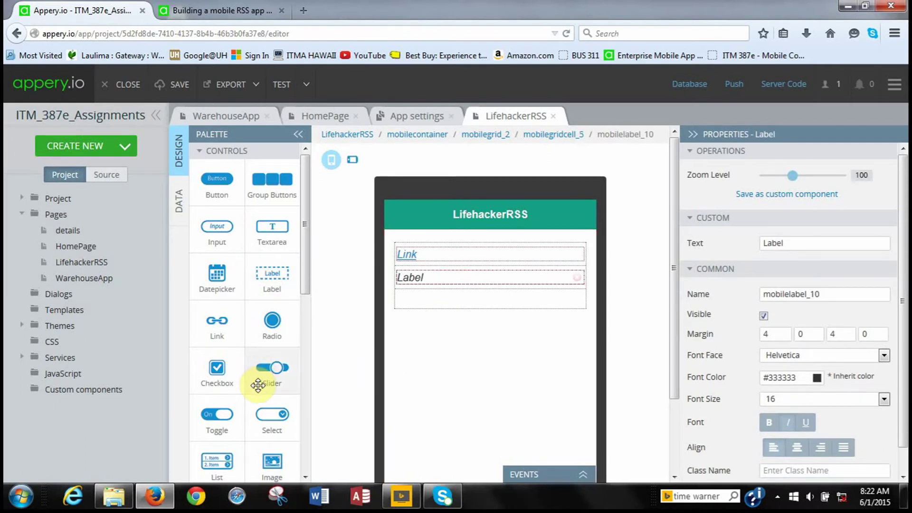
# Place an HTML component in the grid's third row, below the label.
pyautogui.scroll(-4, 258, 384)
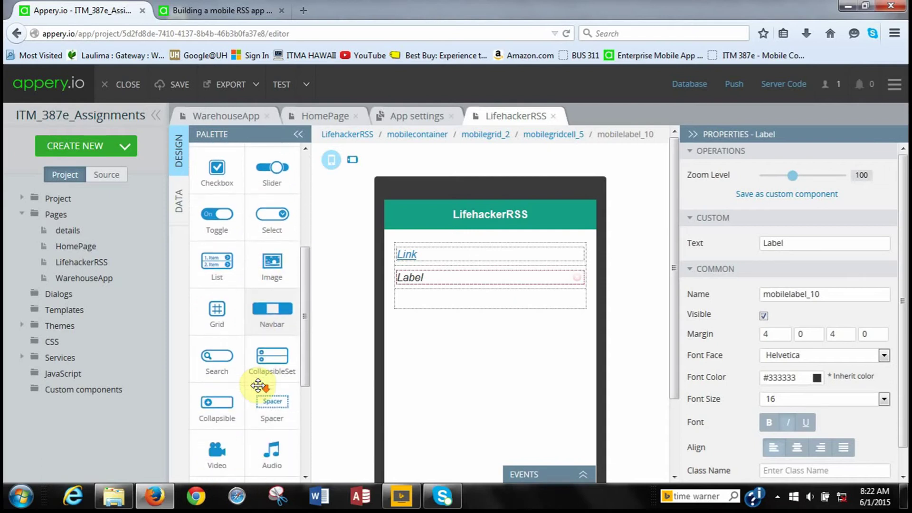
pyautogui.scroll(-2, 263, 418)
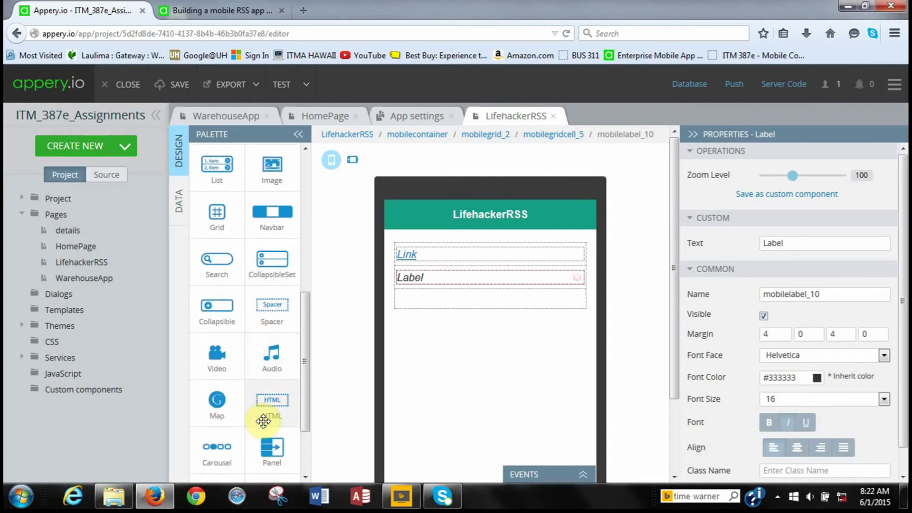
pyautogui.moveTo(263, 420); pyautogui.dragTo(433, 343)
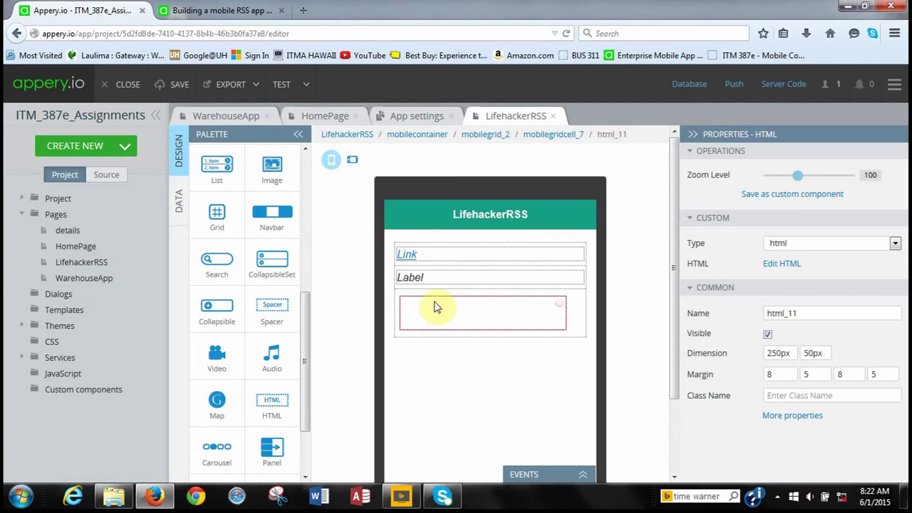
# Rename the Link component in the grid's first row as link.
pyautogui.click(435, 260)
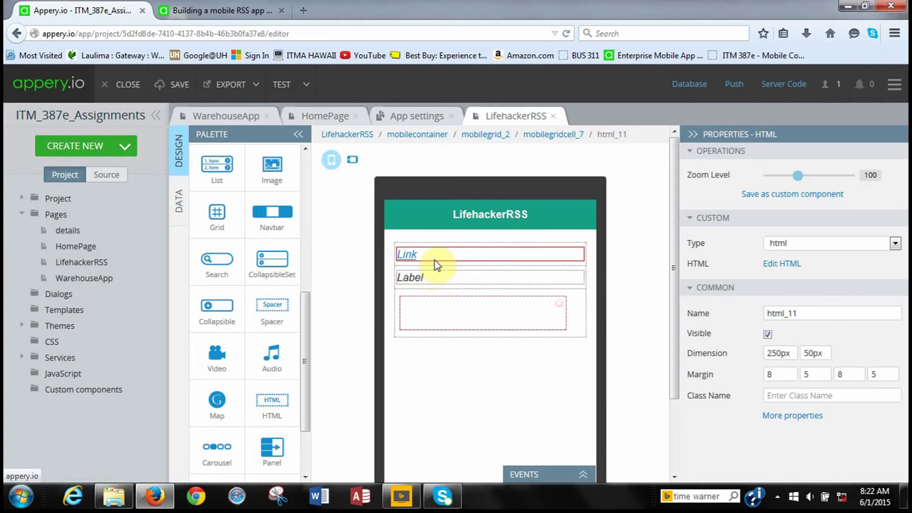
pyautogui.click(434, 260)
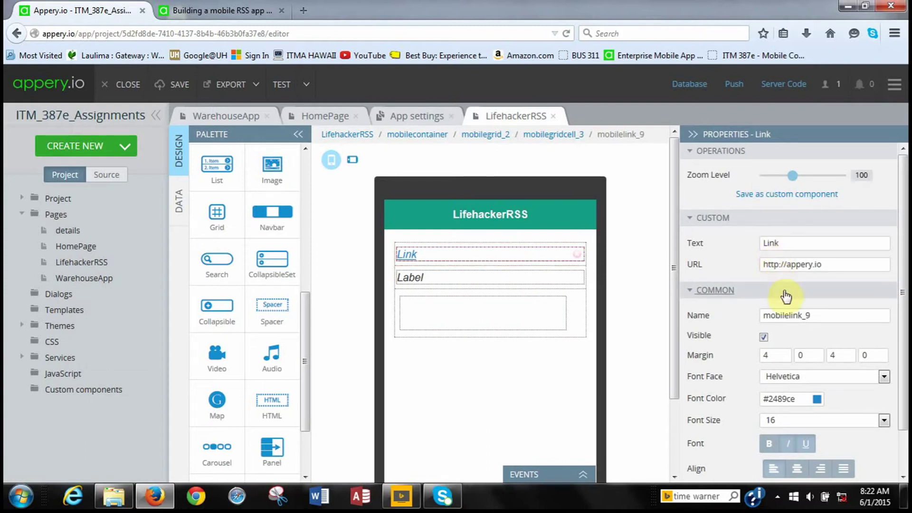
pyautogui.click(805, 323)
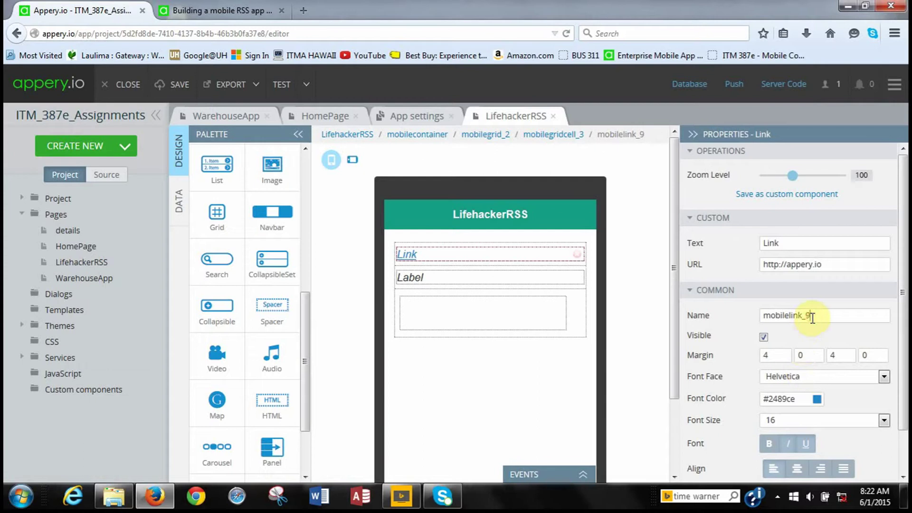
pyautogui.press('BackSpace')
pyautogui.press('BackSpace')
pyautogui.press('BackSpace')
pyautogui.press('BackSpace')
pyautogui.press('BackSpace')
pyautogui.press('BackSpace')
pyautogui.press('BackSpace')
pyautogui.press('BackSpace')
pyautogui.press('BackSpace')
pyautogui.press('BackSpace')
pyautogui.press('BackSpace')
pyautogui.press('BackSpace')
pyautogui.write('link')
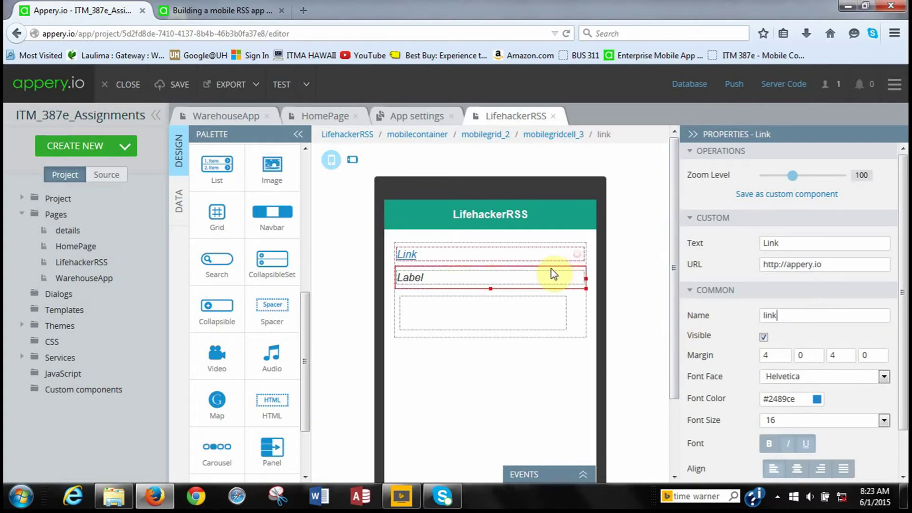
# Rename the Label component in the grid's second row as pubDate.
pyautogui.click(576, 278)
pyautogui.hotkey('ctrl', 'z')
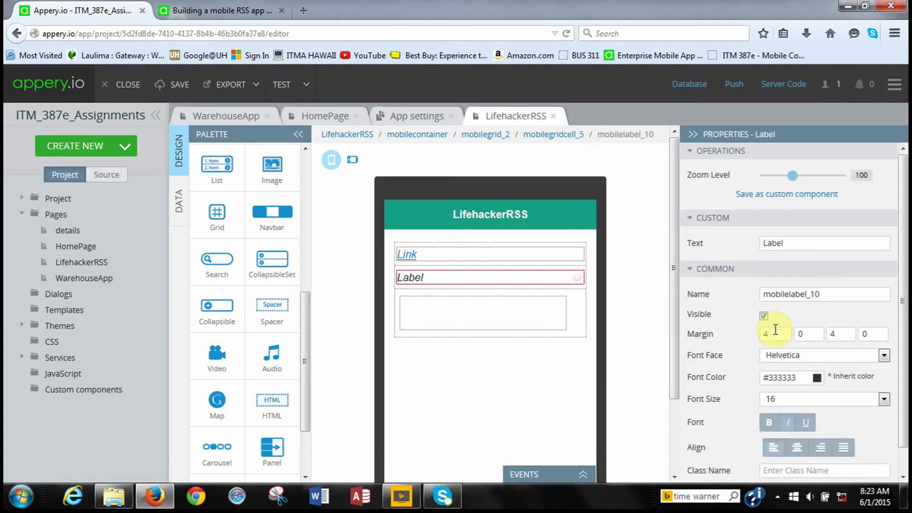
pyautogui.press('BackSpace')
pyautogui.press('BackSpace')
pyautogui.press('BackSpace')
pyautogui.press('BackSpace')
pyautogui.press('BackSpace')
pyautogui.press('BackSpace')
pyautogui.press('BackSpace')
pyautogui.press('BackSpace')
pyautogui.press('BackSpace')
pyautogui.press('BackSpace')
pyautogui.press('BackSpace')
pyautogui.press('BackSpace')
pyautogui.press('BackSpace')
pyautogui.press('BackSpace')
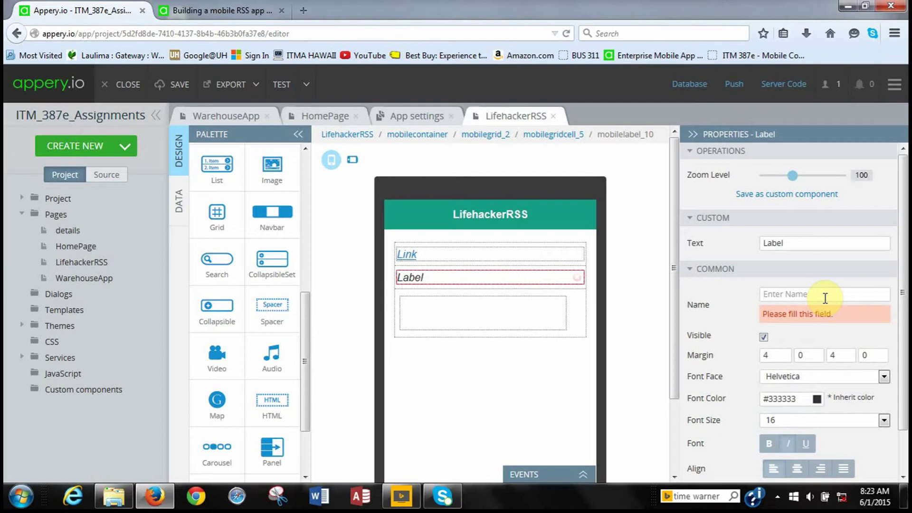
pyautogui.write('pubDate')
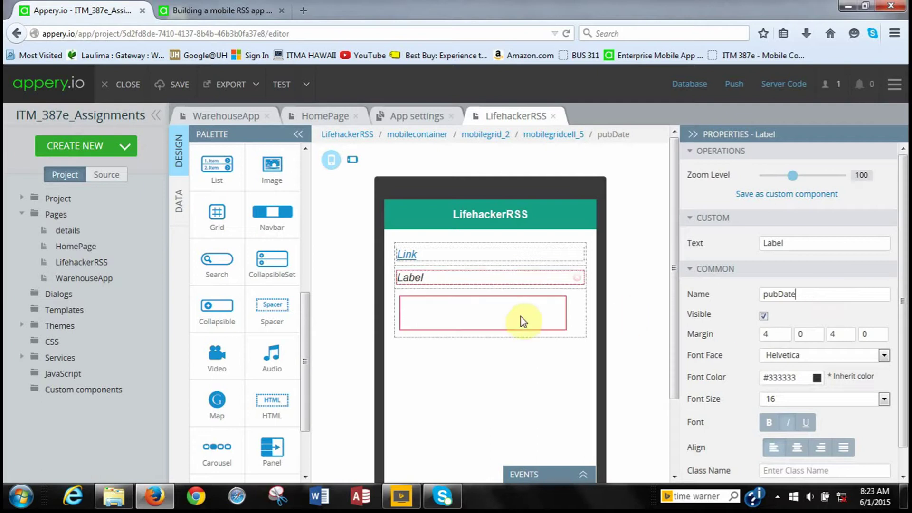
# Set both dimensions of the HTML component in the grid's third row to 100%.
pyautogui.click(497, 317)
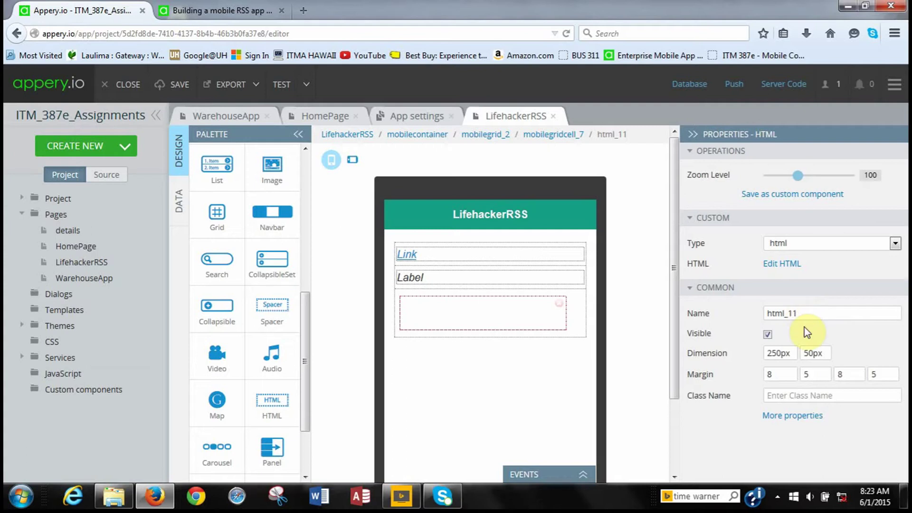
pyautogui.click(789, 354)
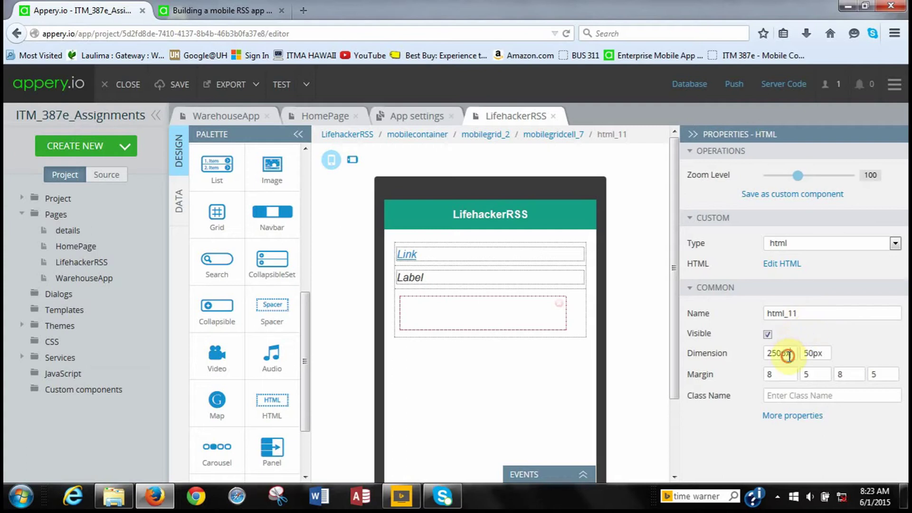
pyautogui.press('BackSpace')
pyautogui.press('BackSpace')
pyautogui.press('BackSpace')
pyautogui.press('BackSpace')
pyautogui.press('BackSpace')
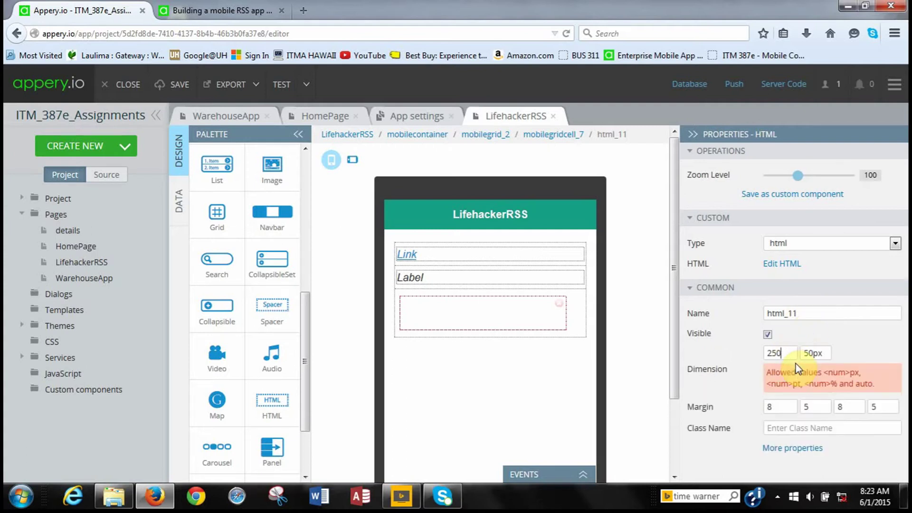
pyautogui.write('100%')
pyautogui.click(825, 358)
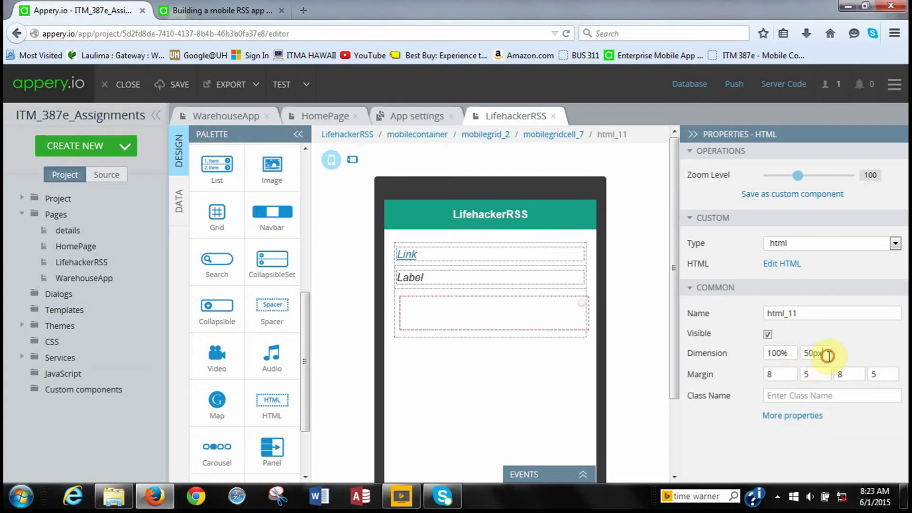
pyautogui.press('BackSpace')
pyautogui.press('BackSpace')
pyautogui.press('BackSpace')
pyautogui.press('BackSpace')
pyautogui.write('1')
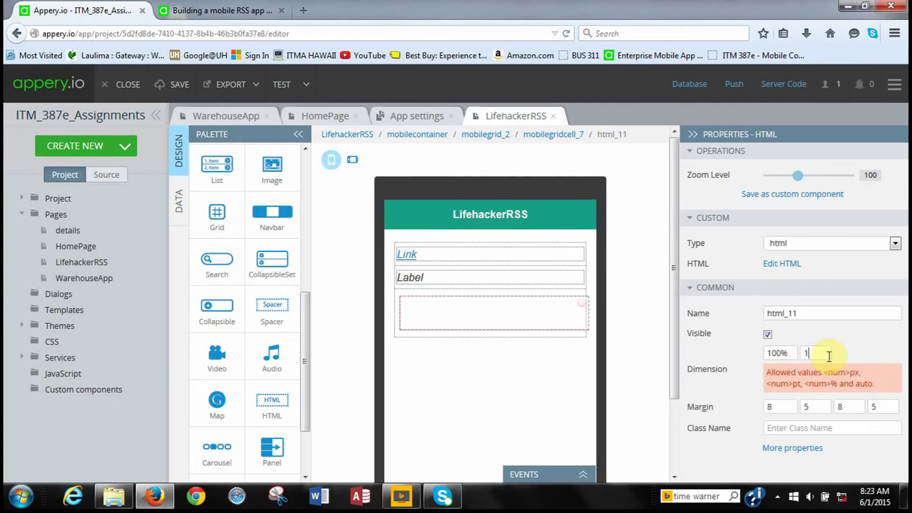
pyautogui.write('00%')
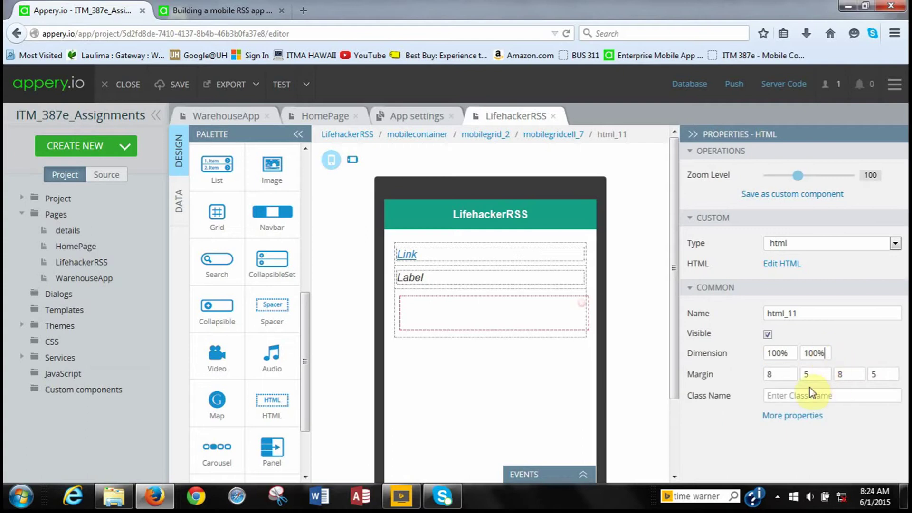
# Set all four margins of the HTML component to 0.
pyautogui.click(797, 376)
pyautogui.press('BackSpace')
pyautogui.write('0')
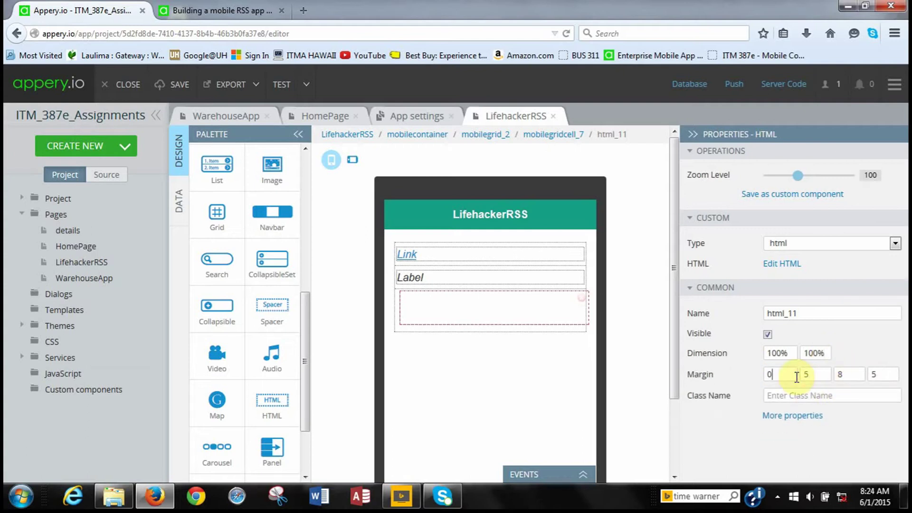
pyautogui.press('BackSpace')
pyautogui.write('0')
pyautogui.click(846, 375)
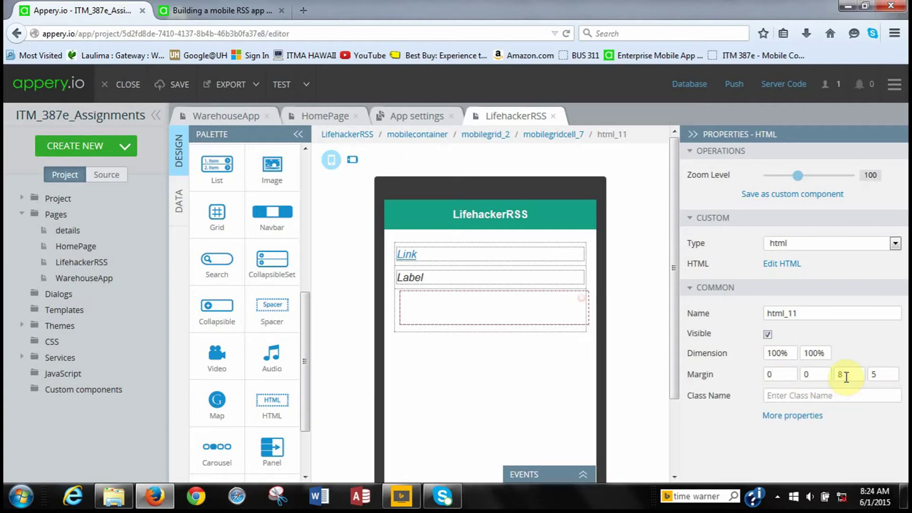
pyautogui.press('BackSpace')
pyautogui.write('0')
pyautogui.click(878, 376)
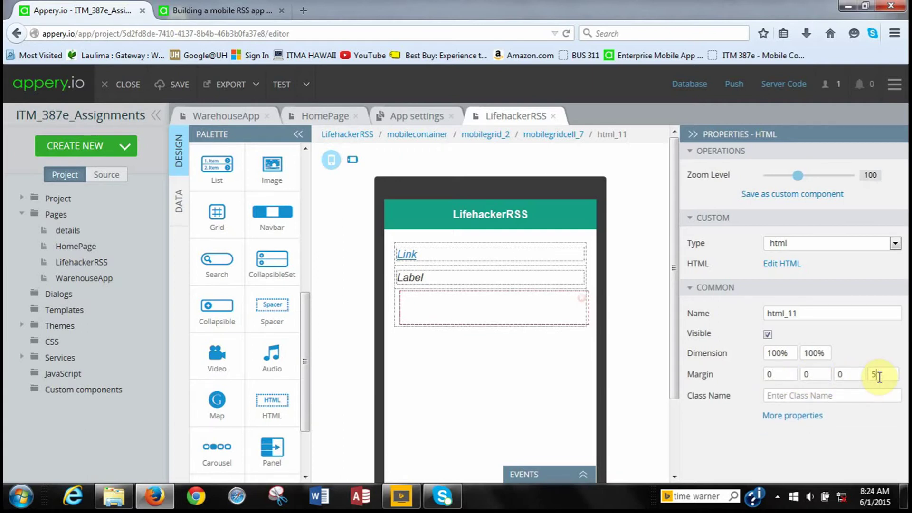
pyautogui.press('BackSpace')
pyautogui.write('0')
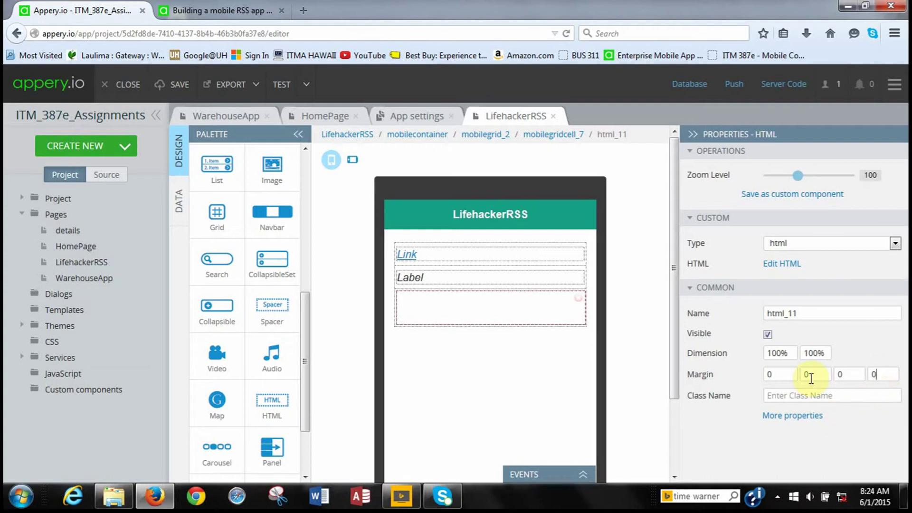
# Give the HTML component the class name appery-html and save the app.
pyautogui.click(786, 400)
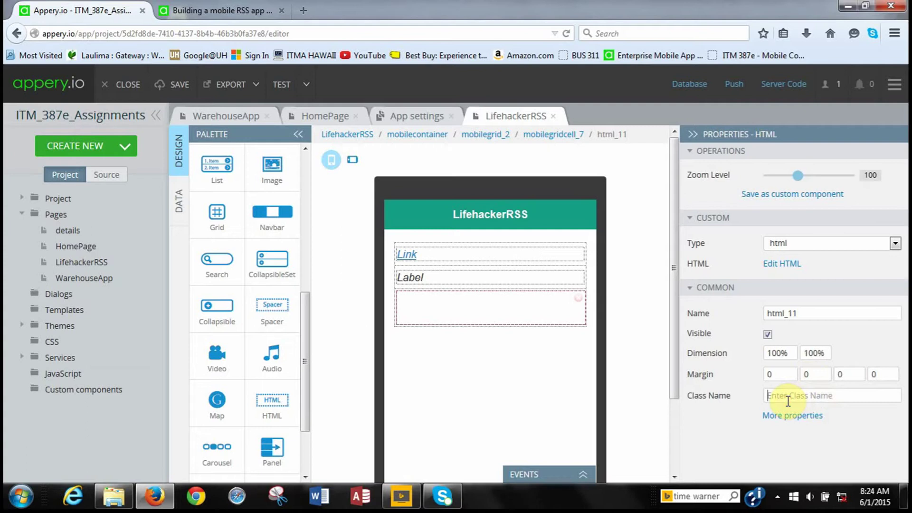
pyautogui.write('appery-html')
pyautogui.click(172, 87)
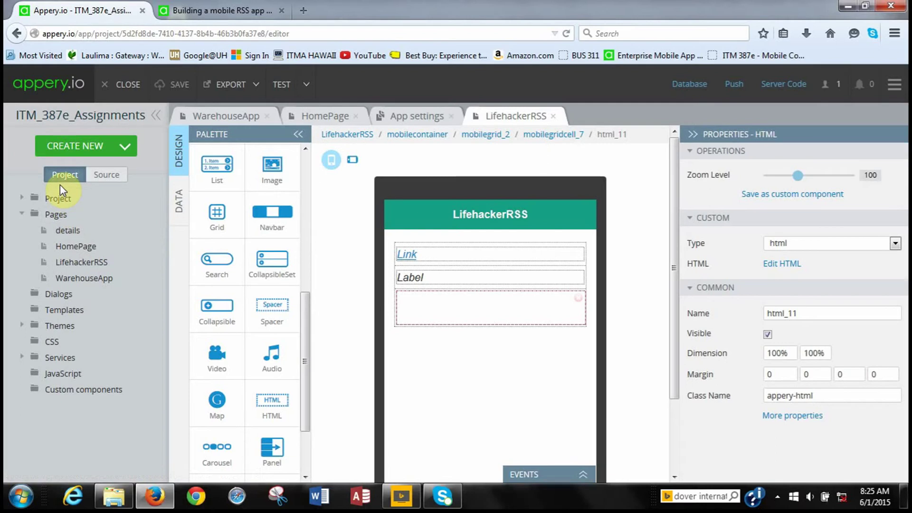
# Create a new REST service named LifehackerRSS.
pyautogui.click(125, 147)
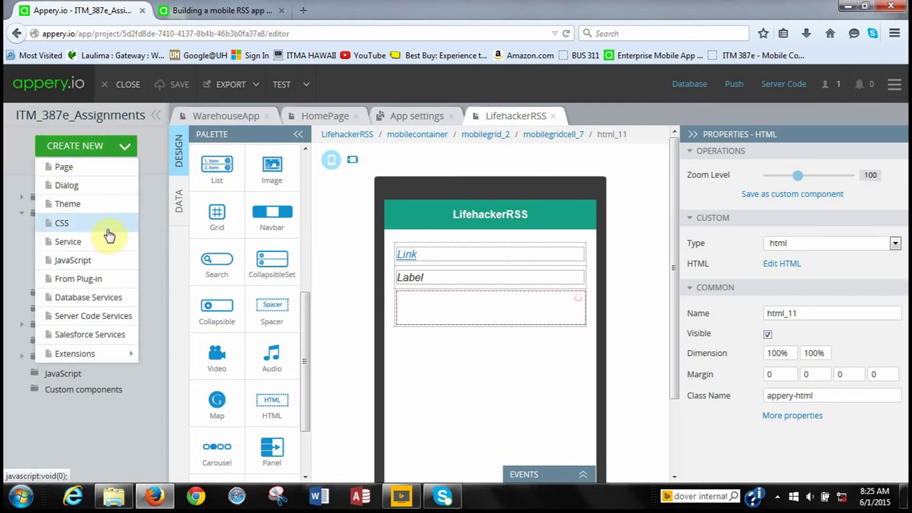
pyautogui.click(101, 242)
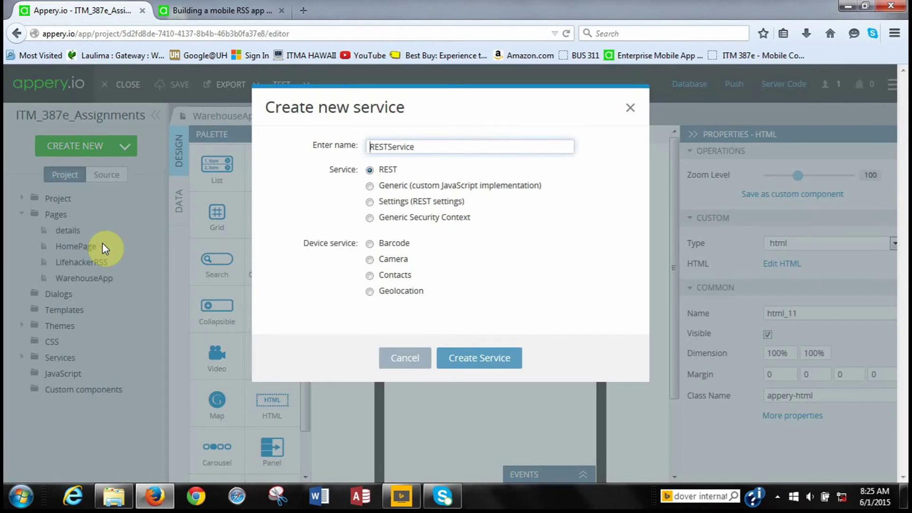
pyautogui.click(424, 149)
pyautogui.press('BackSpace')
pyautogui.press('BackSpace')
pyautogui.press('BackSpace')
pyautogui.press('BackSpace')
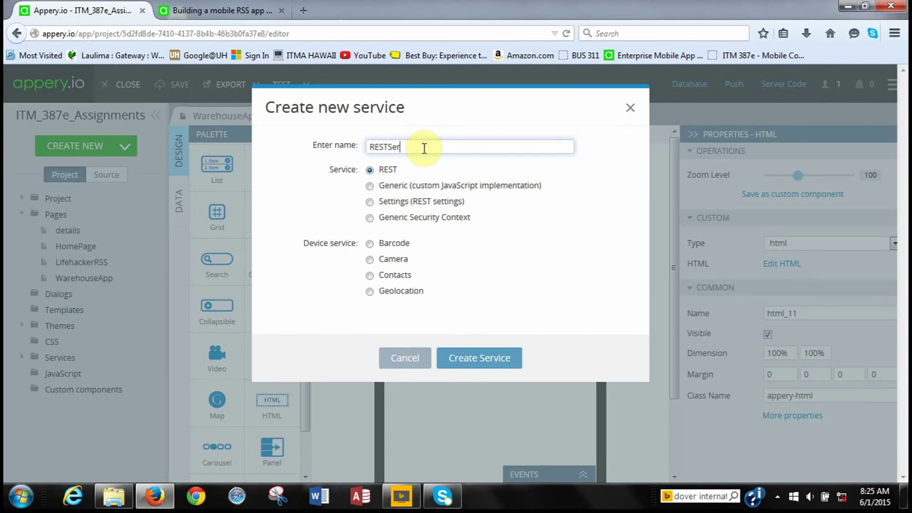
pyautogui.press('BackSpace')
pyautogui.press('BackSpace')
pyautogui.press('BackSpace')
pyautogui.press('BackSpace')
pyautogui.press('BackSpace')
pyautogui.press('BackSpace')
pyautogui.press('BackSpace')
pyautogui.write('LifehackerRSS')
pyautogui.click(489, 361)
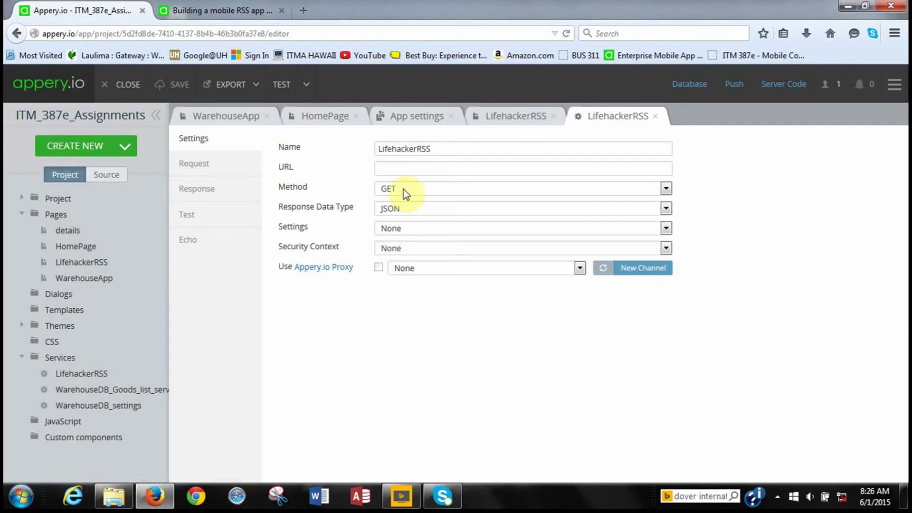
pyautogui.click(387, 169)
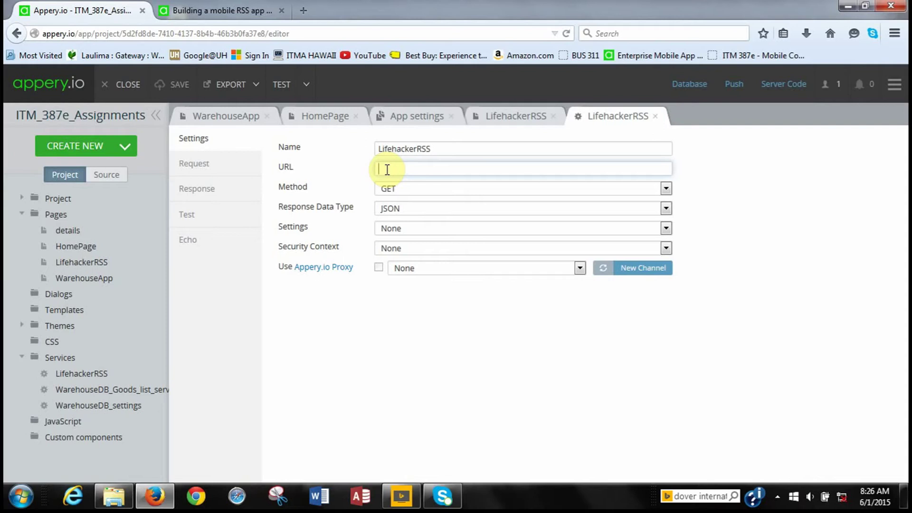
pyautogui.write('http://')
pyautogui.write('feeds.gawker.com/lif')
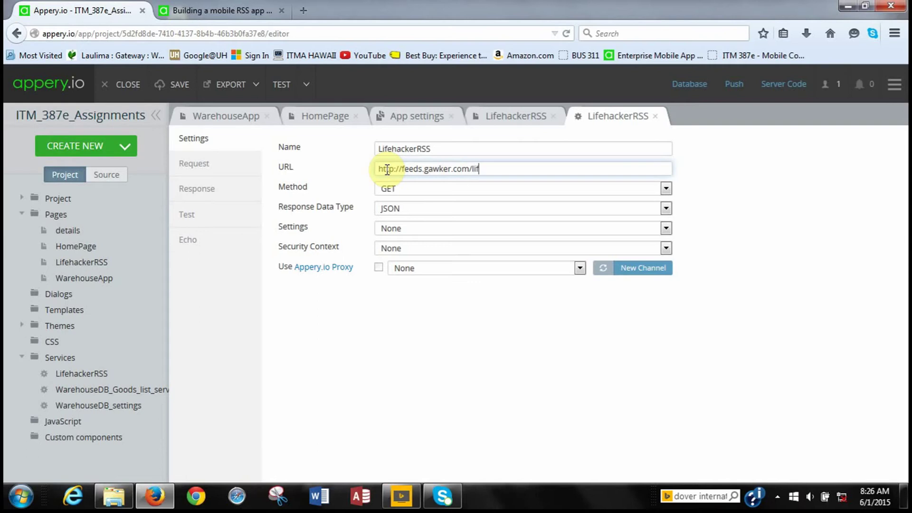
pyautogui.write('ehacker/full')
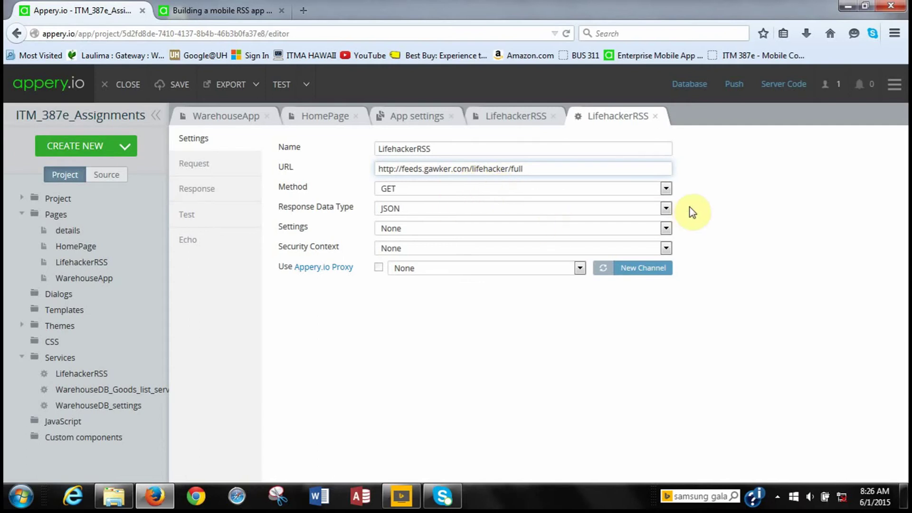
# Set the service's response data type to XML and save the app.
pyautogui.click(666, 208)
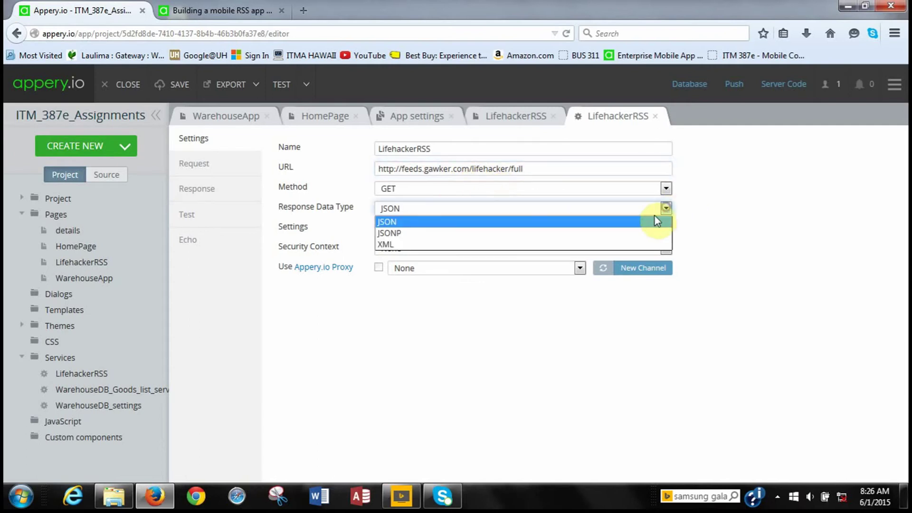
pyautogui.click(640, 245)
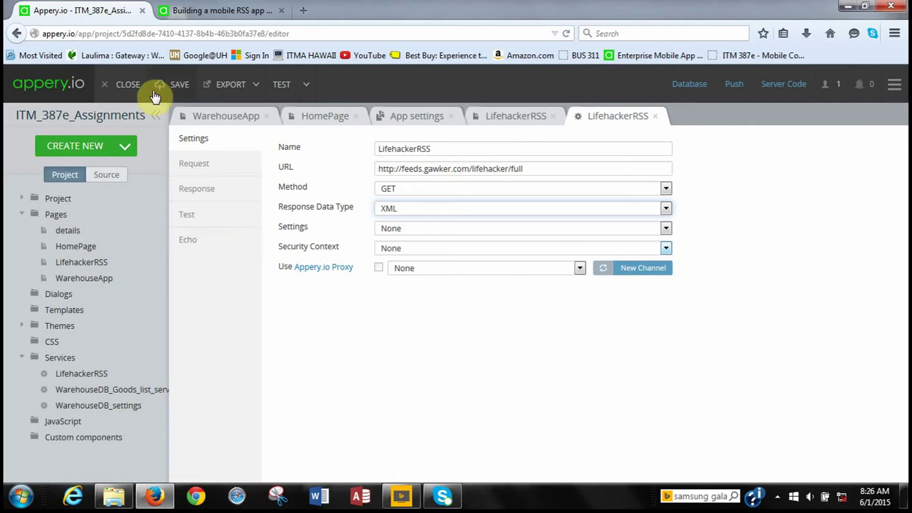
pyautogui.click(173, 87)
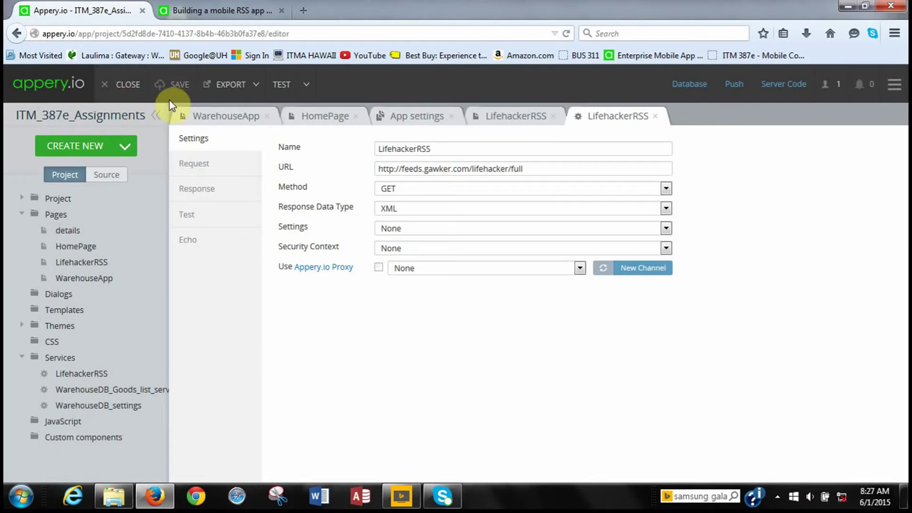
# Close the app editor and look through the Secure Proxy section for the account's existing proxies.
pyautogui.click(128, 89)
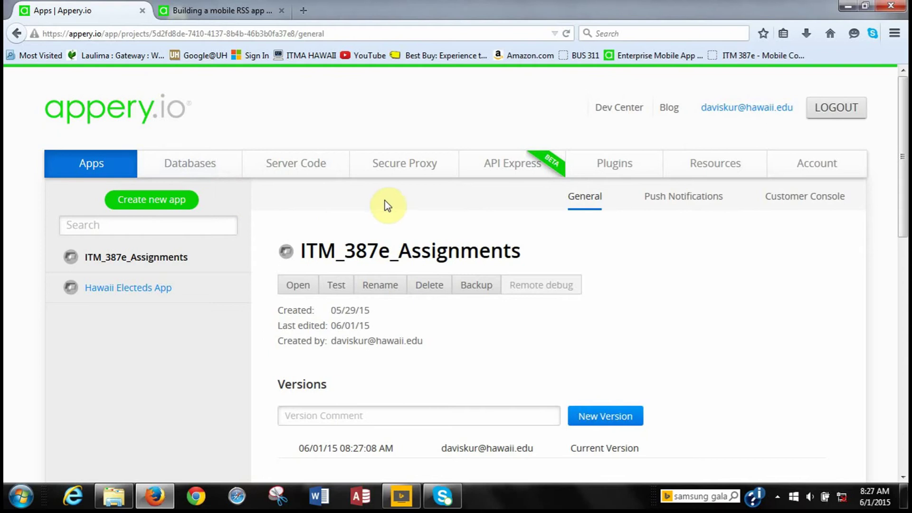
pyautogui.click(379, 176)
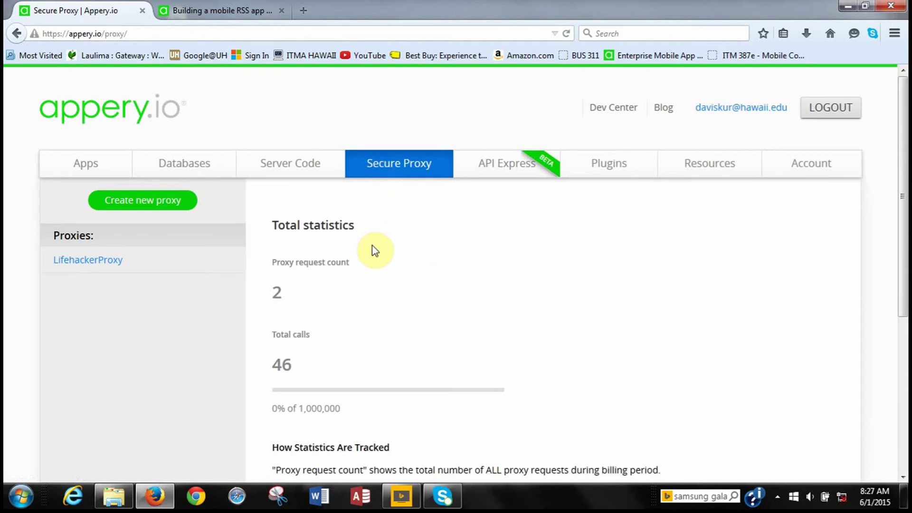
pyautogui.moveTo(194, 278)
pyautogui.scroll(-3, 161, 302)
pyautogui.scroll(-1, 162, 302)
pyautogui.scroll(4, 162, 302)
pyautogui.moveTo(132, 271)
pyautogui.moveTo(183, 256)
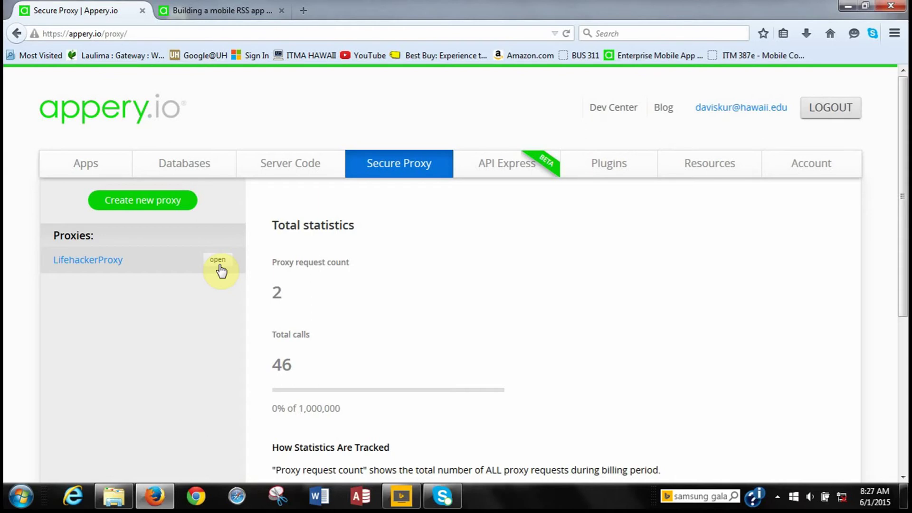
pyautogui.click(114, 497)
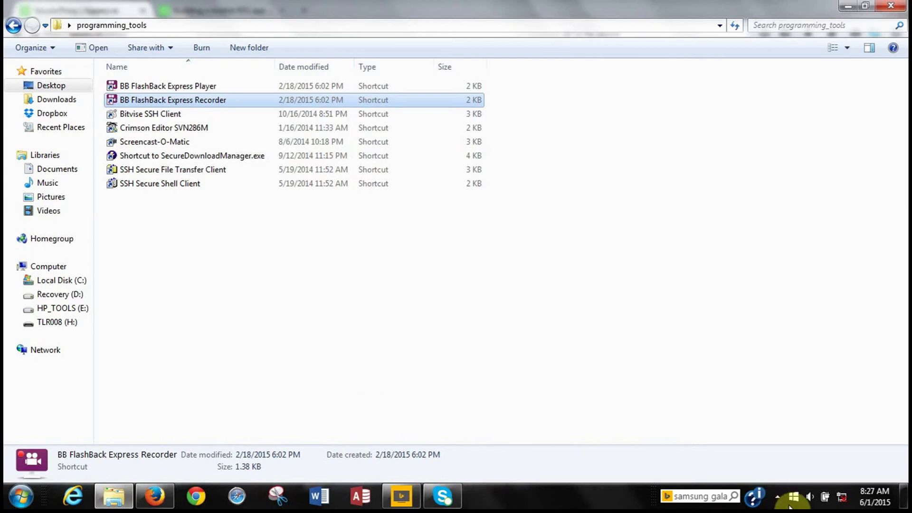
pyautogui.click(778, 496)
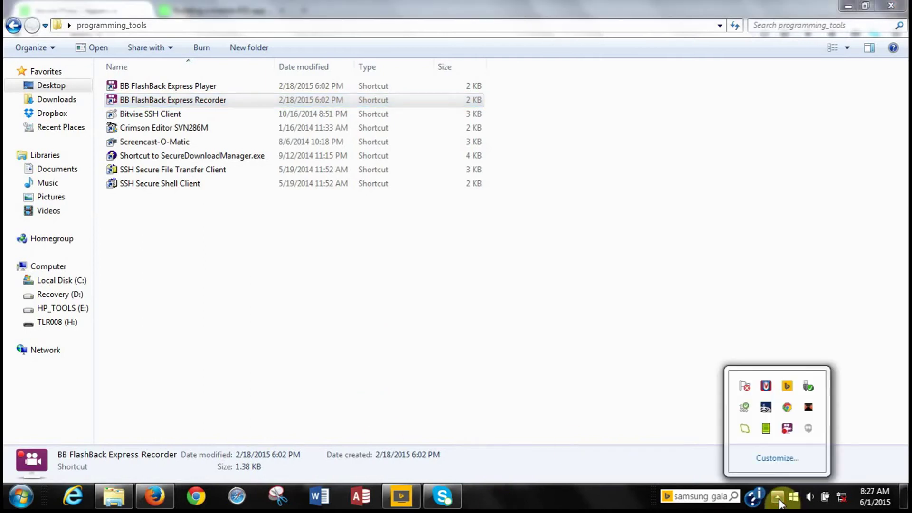
pyautogui.rightClick(790, 433)
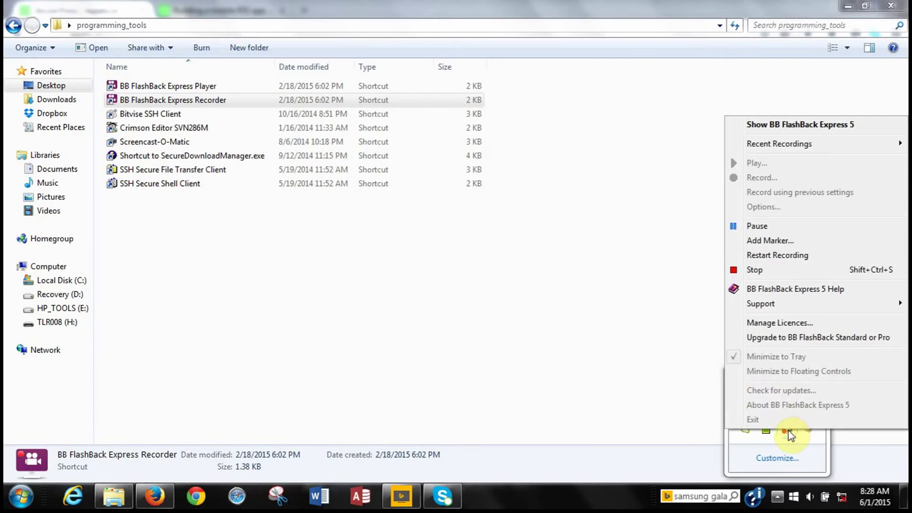
pyautogui.click(789, 433)
pyautogui.click(788, 432)
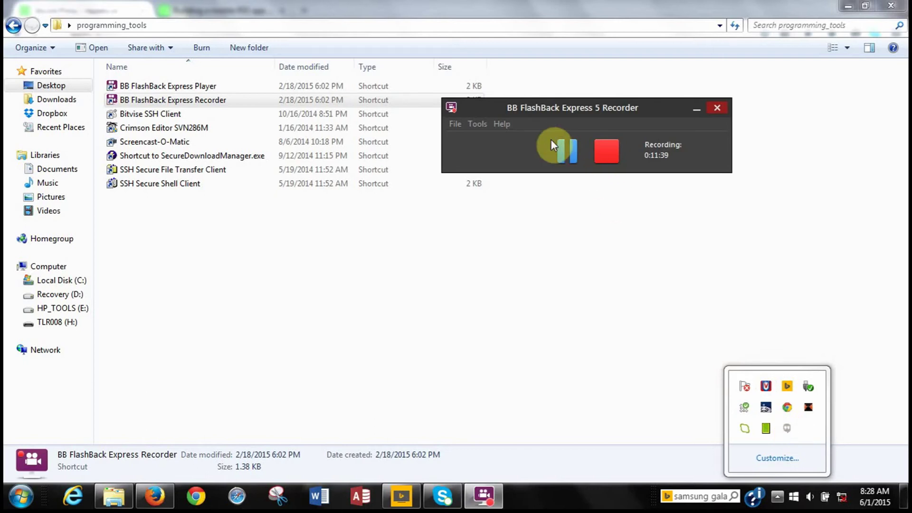
pyautogui.click(565, 152)
pyautogui.click(565, 152)
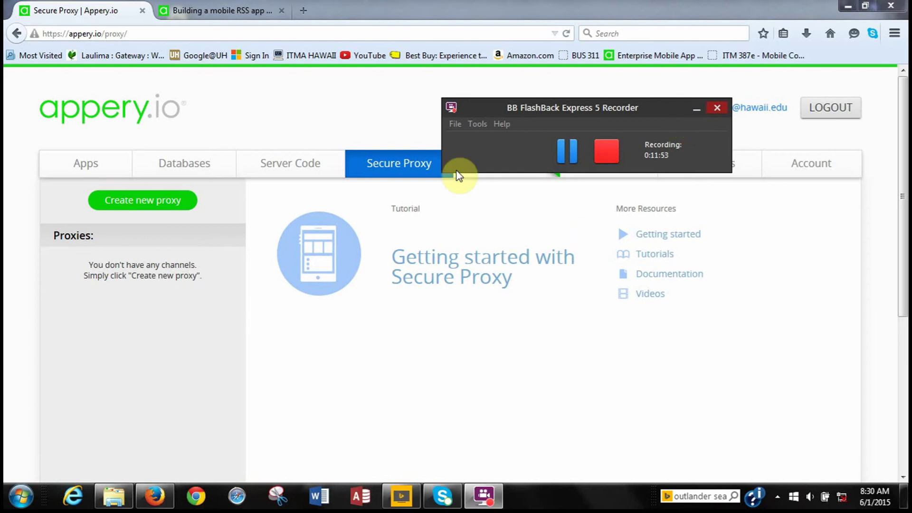
# Create a new secure proxy named LifehackerProxy.
pyautogui.click(134, 211)
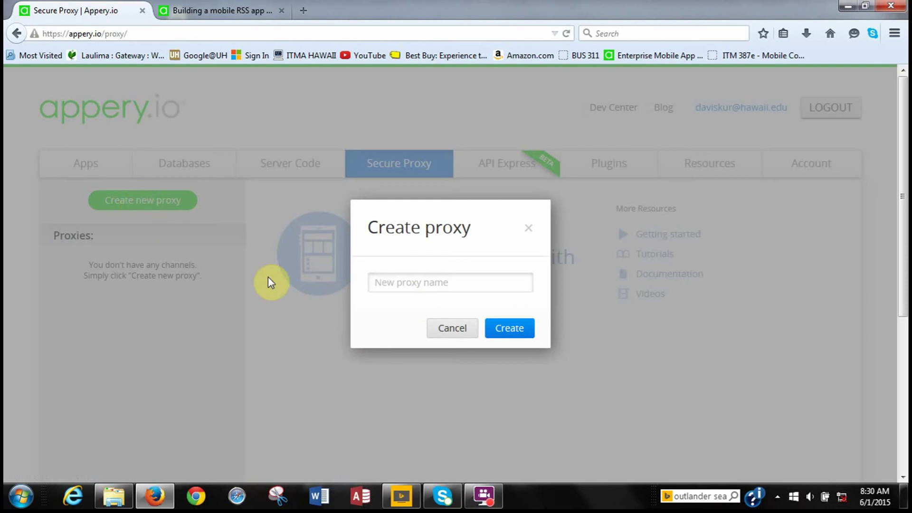
pyautogui.click(403, 283)
pyautogui.write('rss')
pyautogui.press('BackSpace')
pyautogui.press('BackSpace')
pyautogui.press('BackSpace')
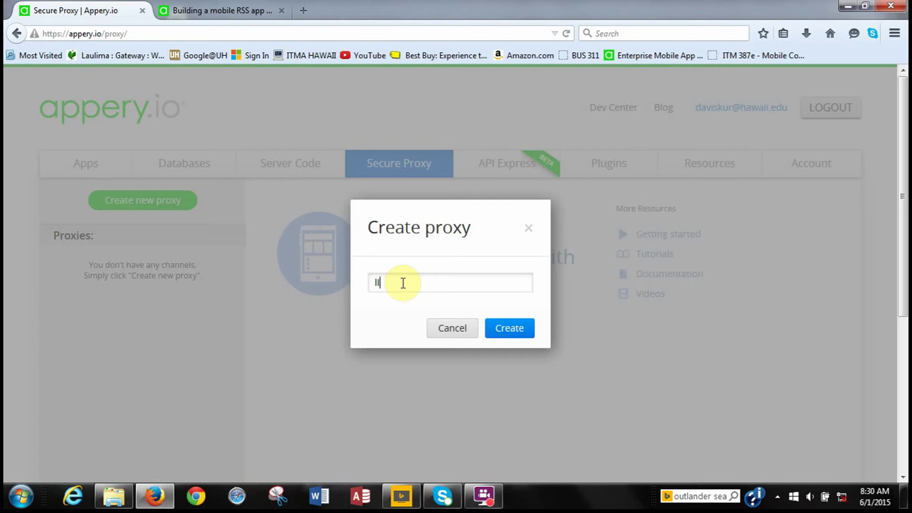
pyautogui.write('LifehackerProxy')
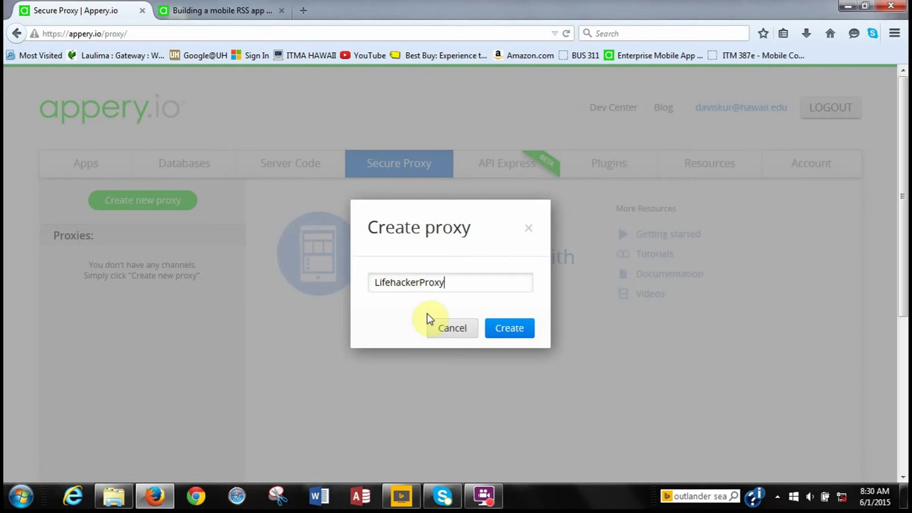
pyautogui.click(513, 329)
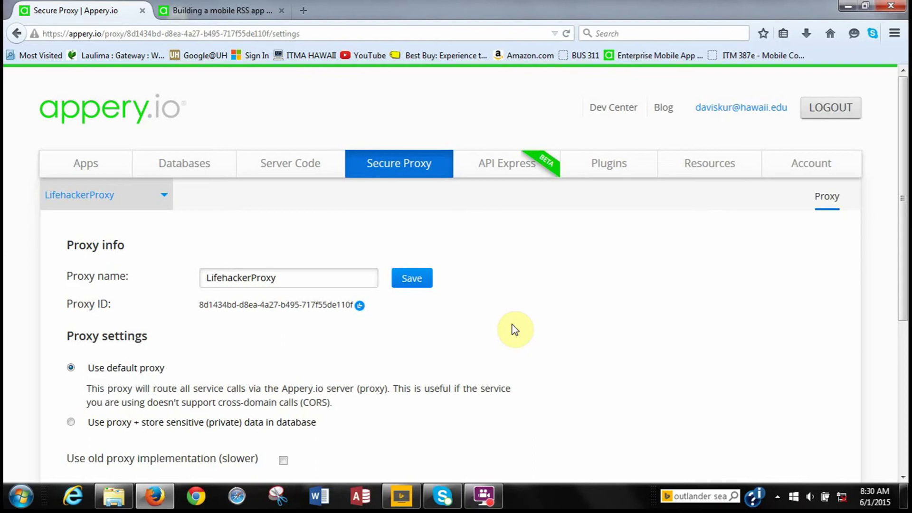
# Reopen the ITM_387e_Assignments app and enable LifehackerProxy as the proxy for the LifehackerRSS service.
pyautogui.scroll(-5, 514, 329)
pyautogui.scroll(4, 515, 329)
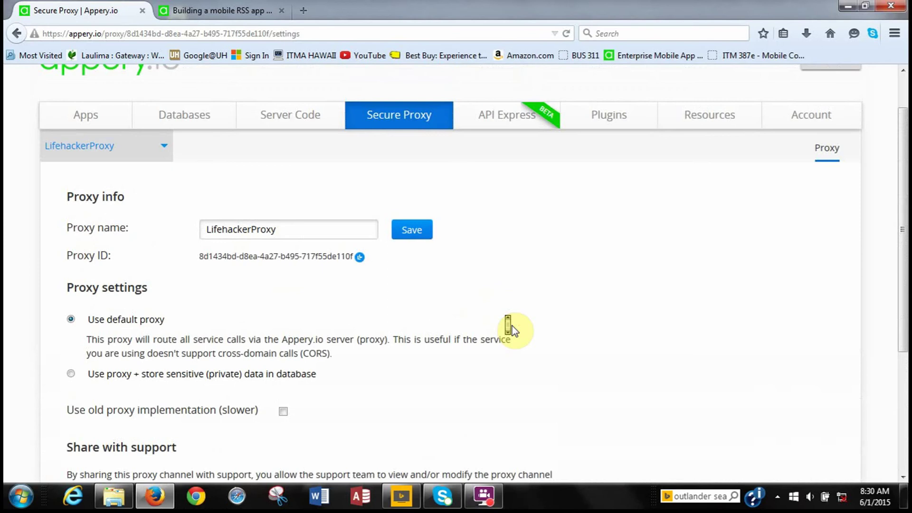
pyautogui.scroll(-4, 513, 328)
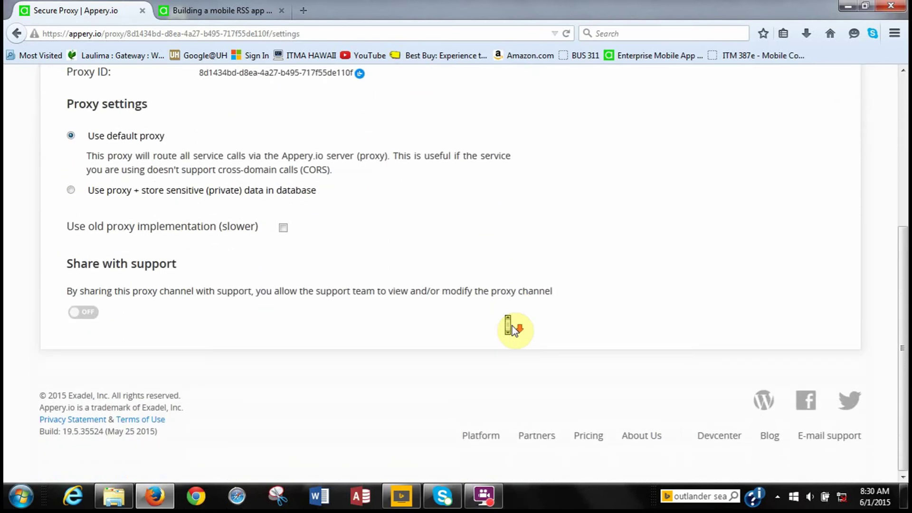
pyautogui.scroll(5, 513, 327)
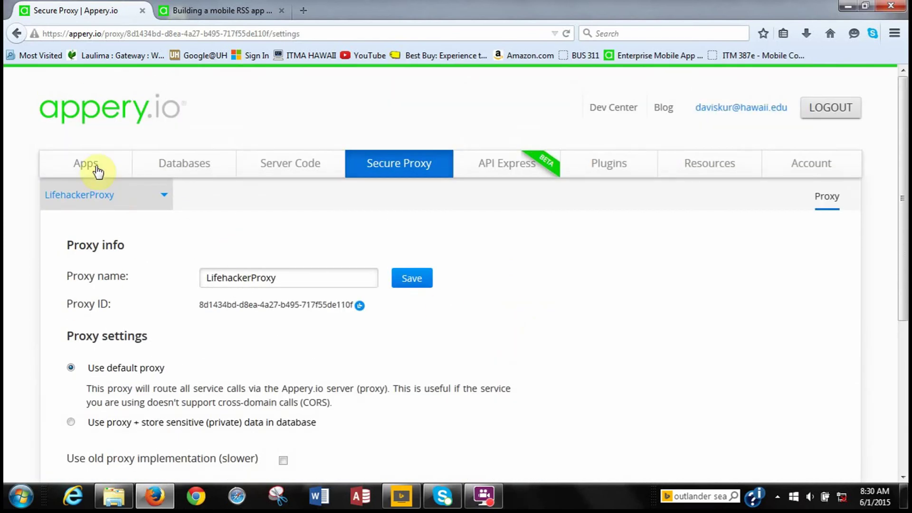
pyautogui.click(87, 165)
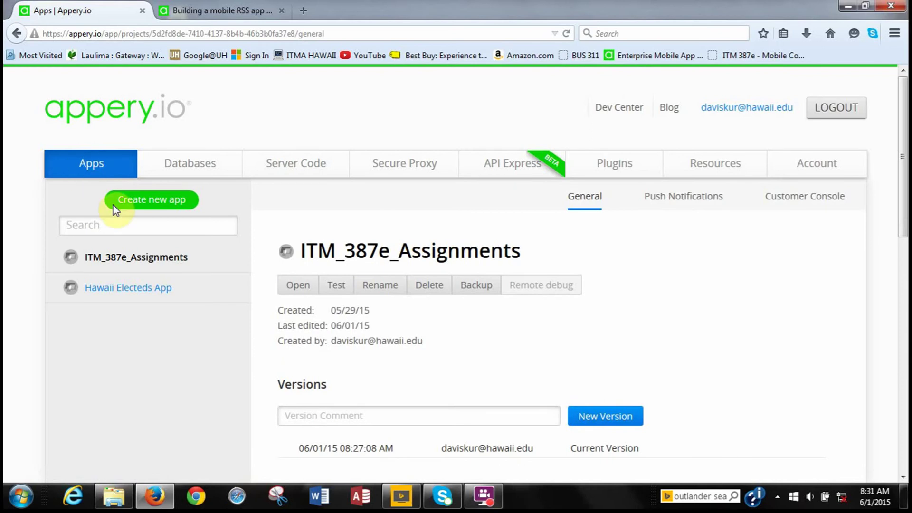
pyautogui.moveTo(176, 271)
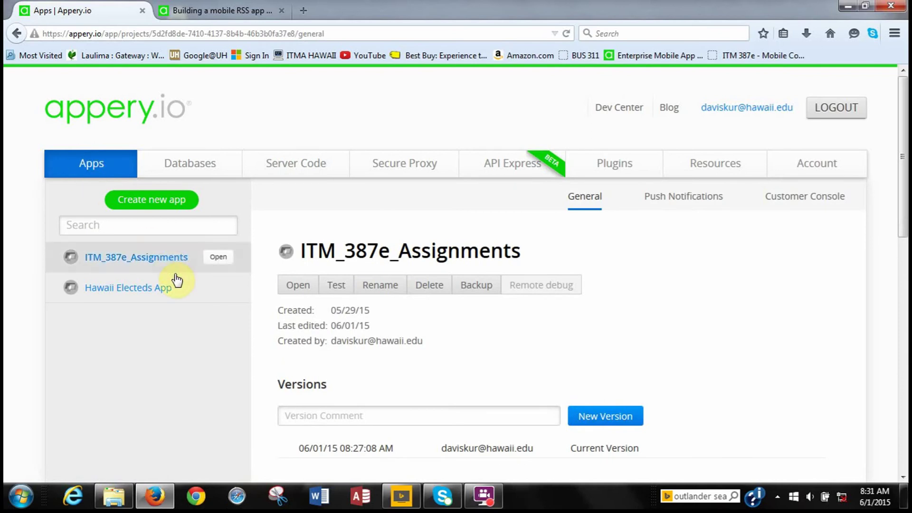
pyautogui.click(214, 259)
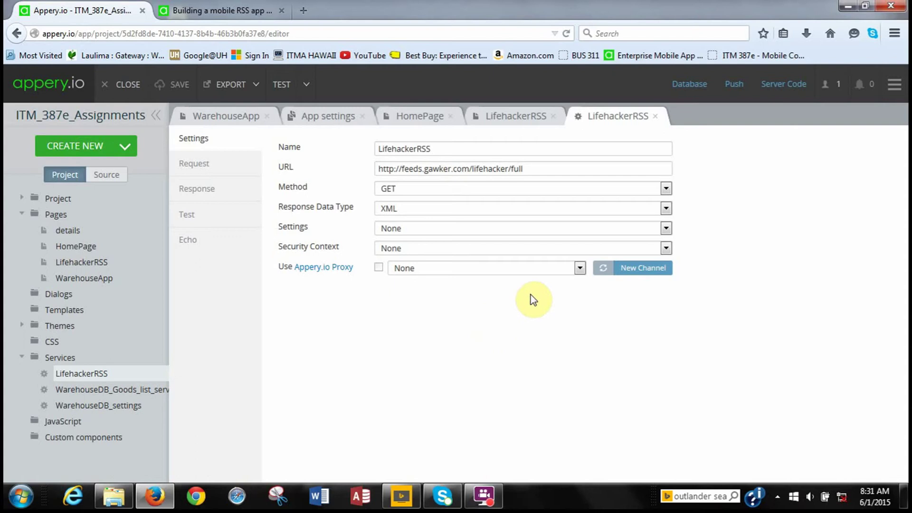
pyautogui.click(579, 268)
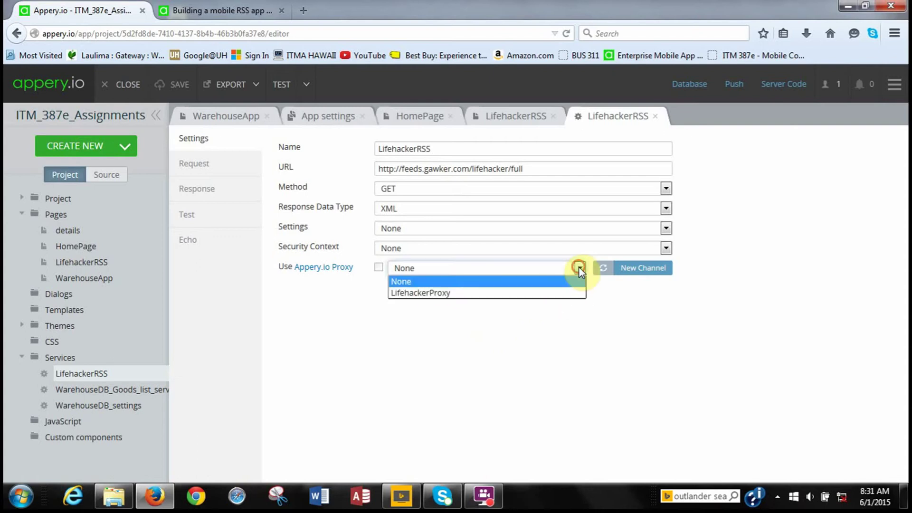
pyautogui.click(559, 293)
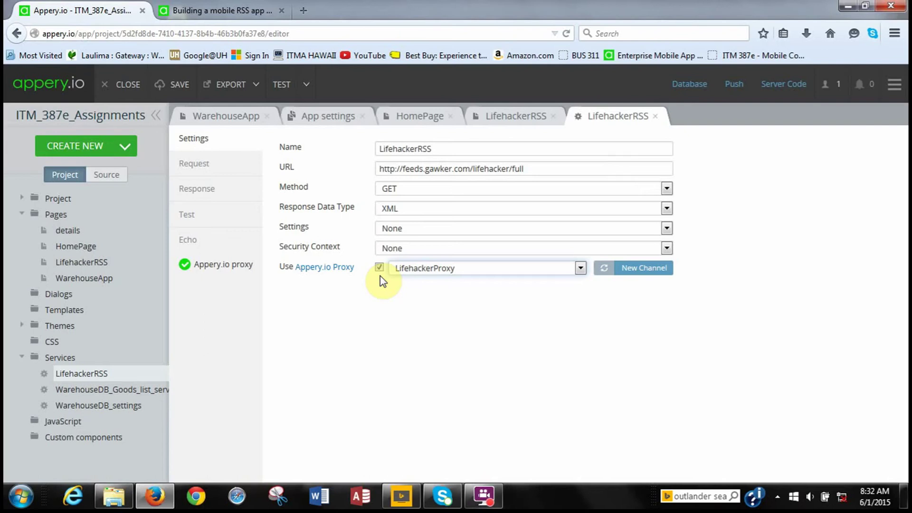
# Test the LifehackerRSS service, import the returned XML as its response and show the response's body structure.
pyautogui.click(203, 216)
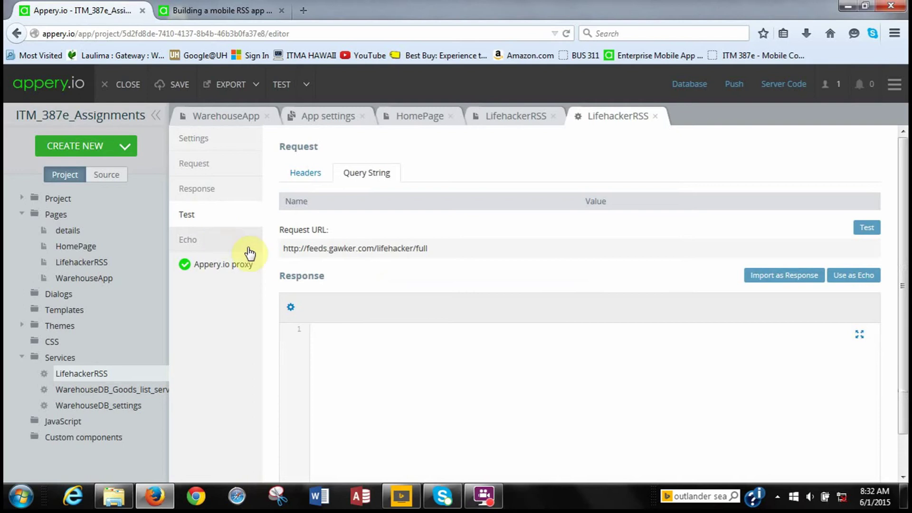
pyautogui.click(862, 228)
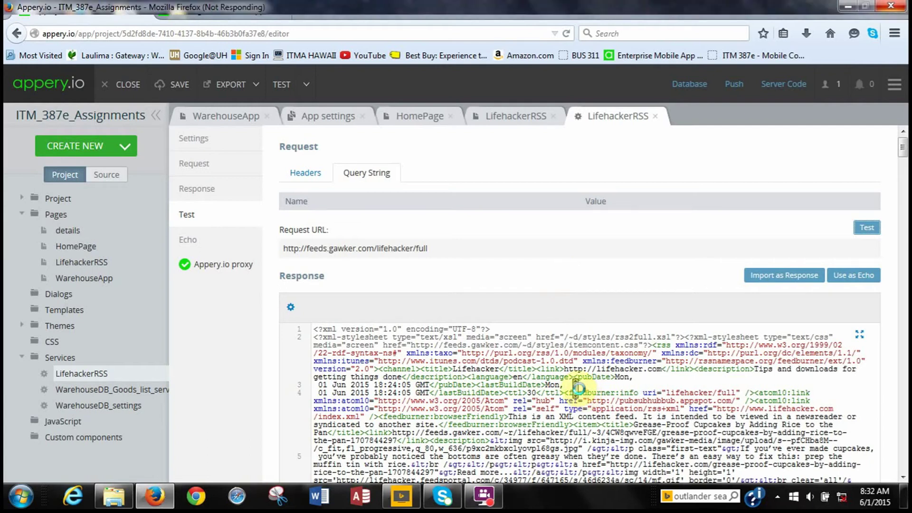
pyautogui.scroll(-1, 577, 389)
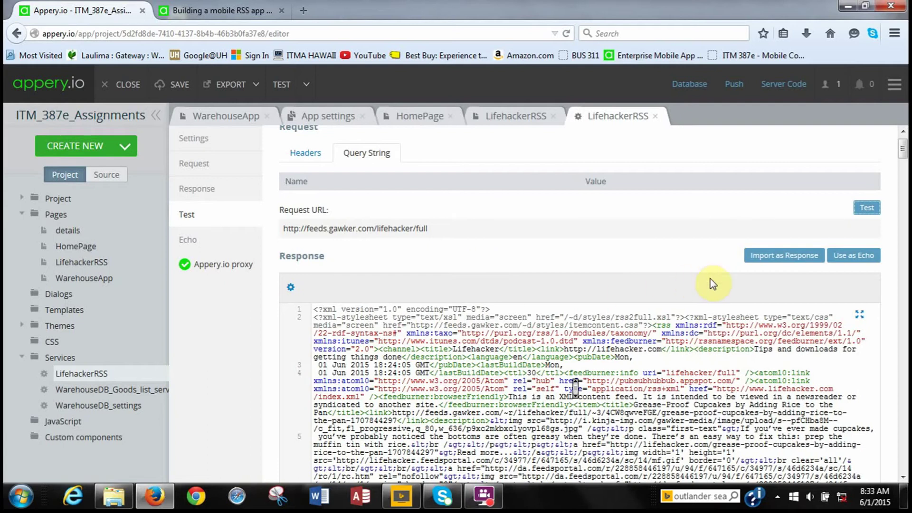
pyautogui.click(778, 257)
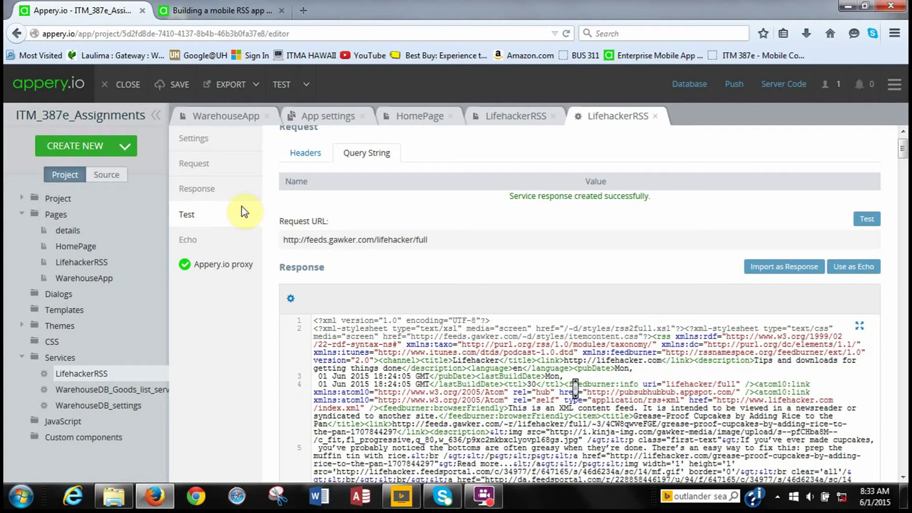
pyautogui.click(226, 200)
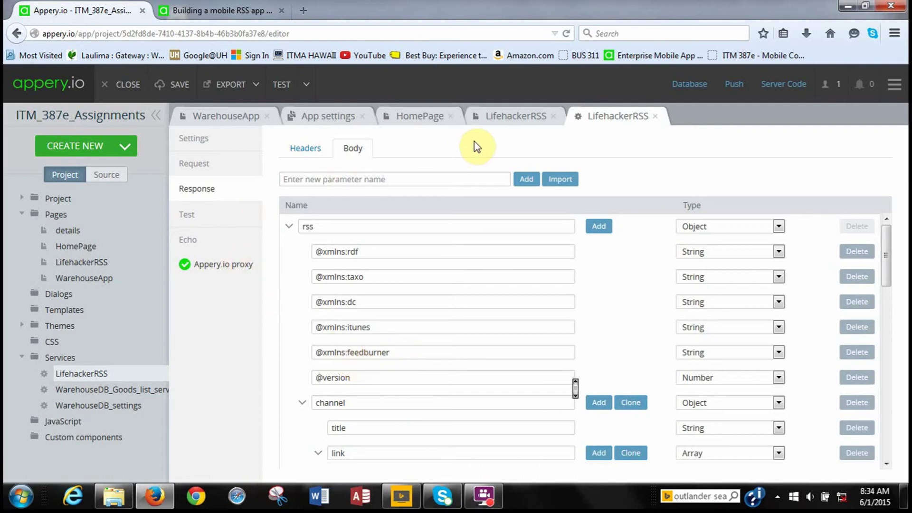
# Add the LifehackerRSS service as a datasource in the data view of the LifehackerRSS page.
pyautogui.click(496, 120)
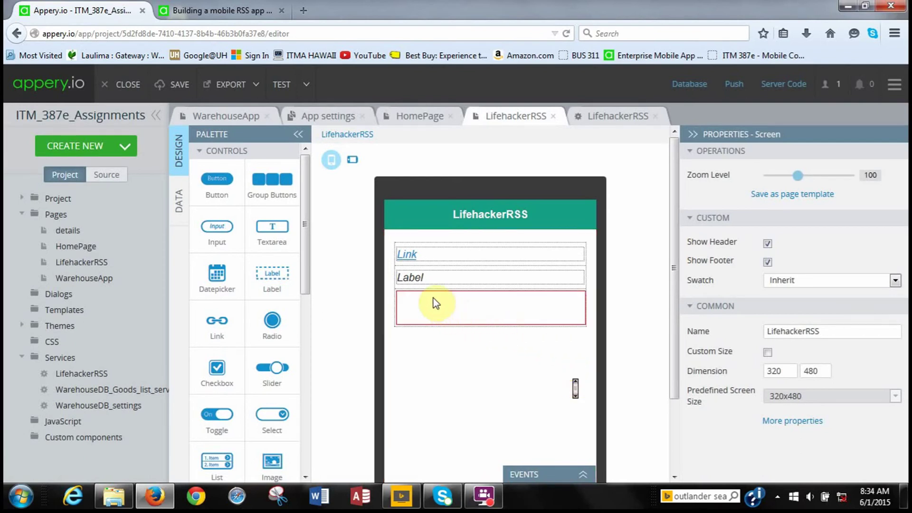
pyautogui.click(179, 201)
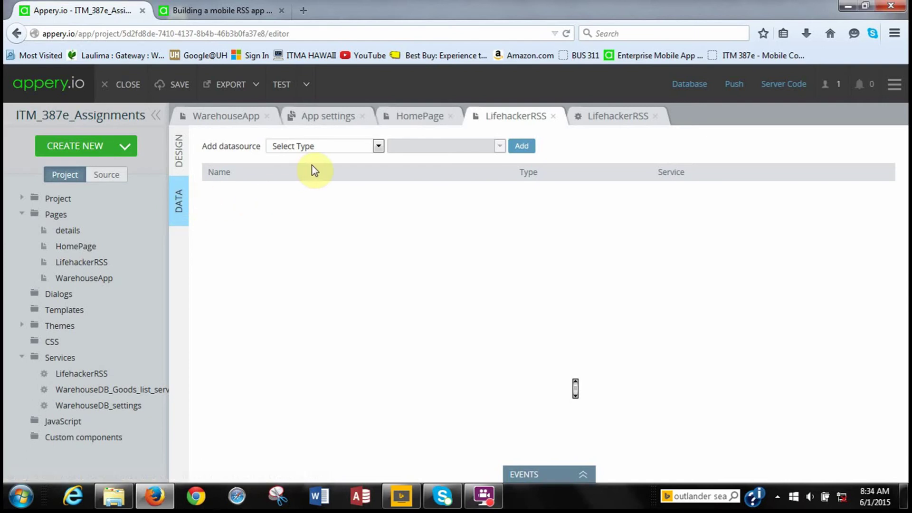
pyautogui.click(378, 147)
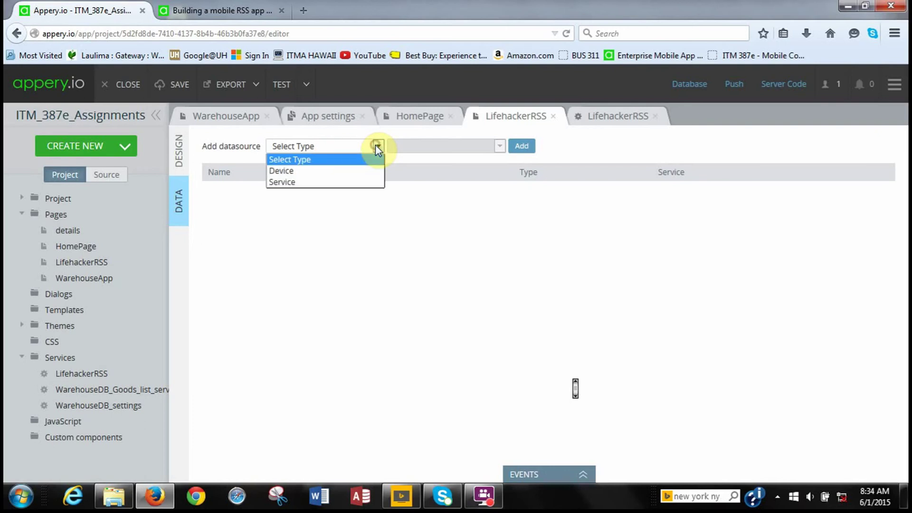
pyautogui.click(364, 183)
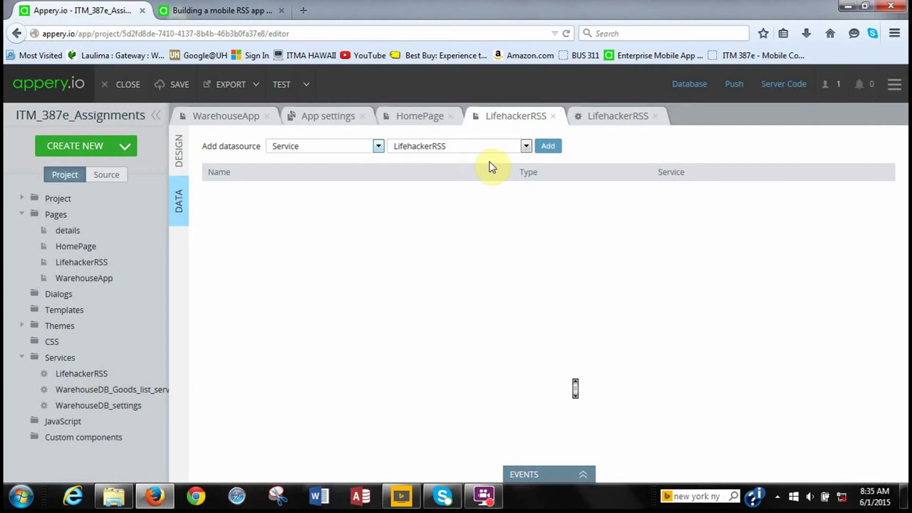
pyautogui.click(546, 148)
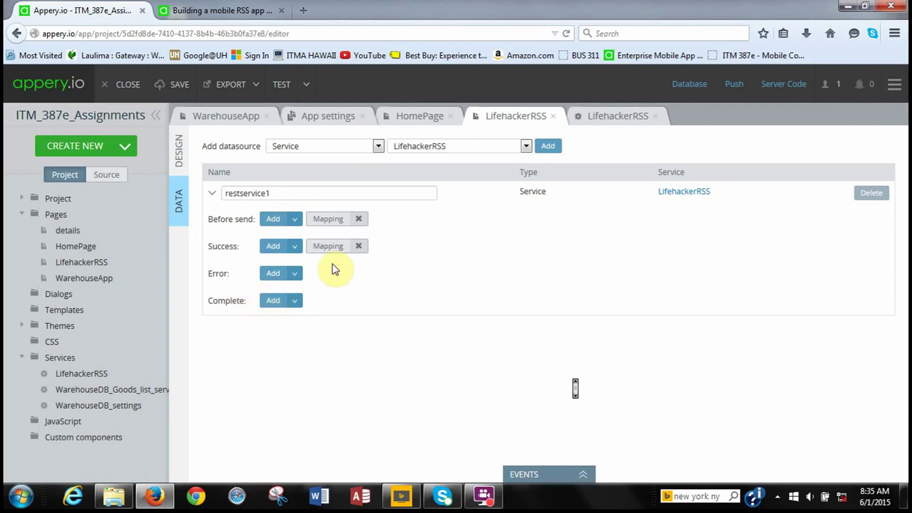
# Check the datasource's Before send mapping, save it without any links and collapse the events list.
pyautogui.click(321, 222)
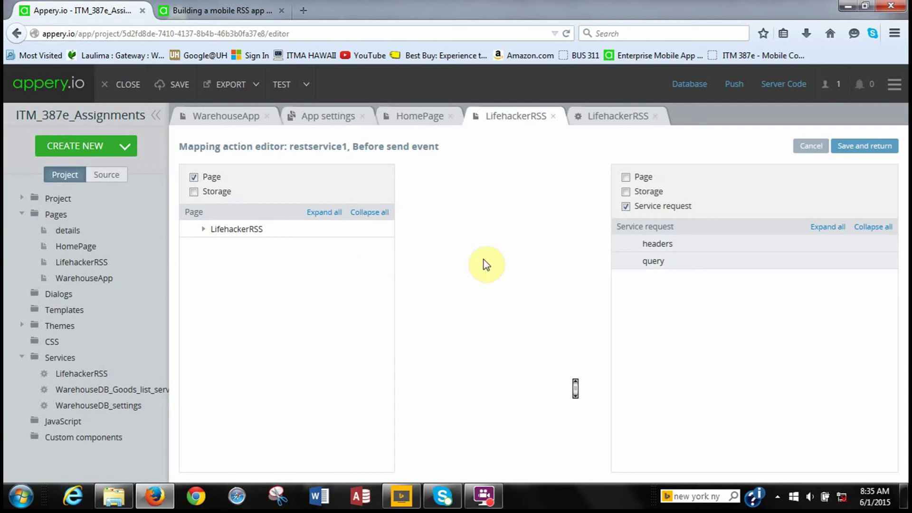
pyautogui.click(852, 149)
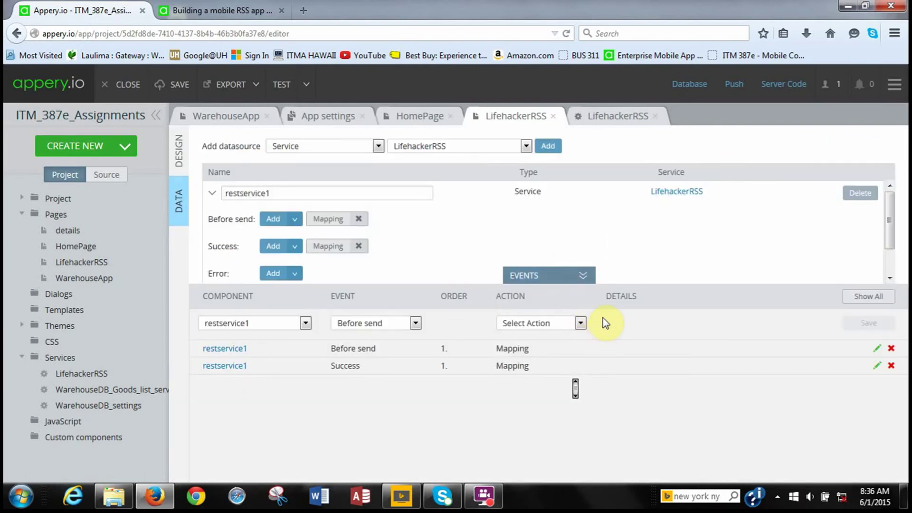
pyautogui.click(583, 277)
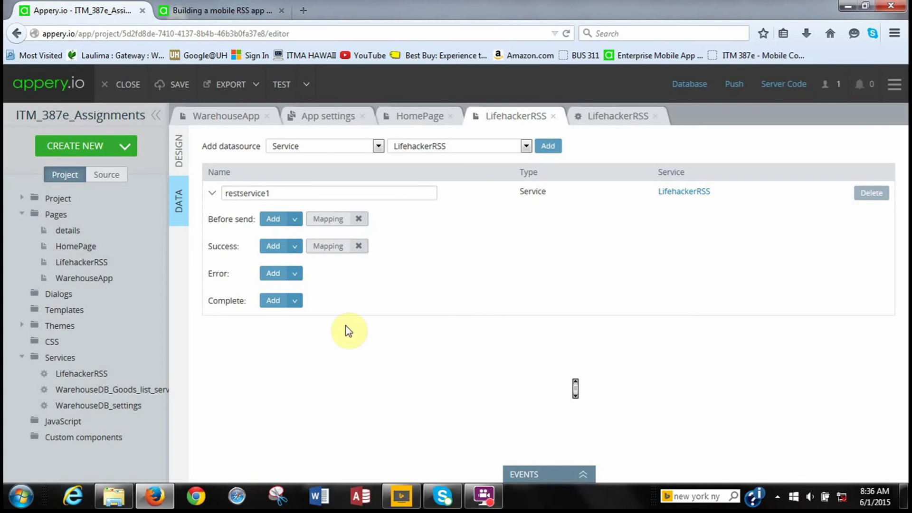
# In the datasource's Success mapping, map item[i] to mobilegrid_2 and the item's title to the link component's Text.
pyautogui.click(327, 256)
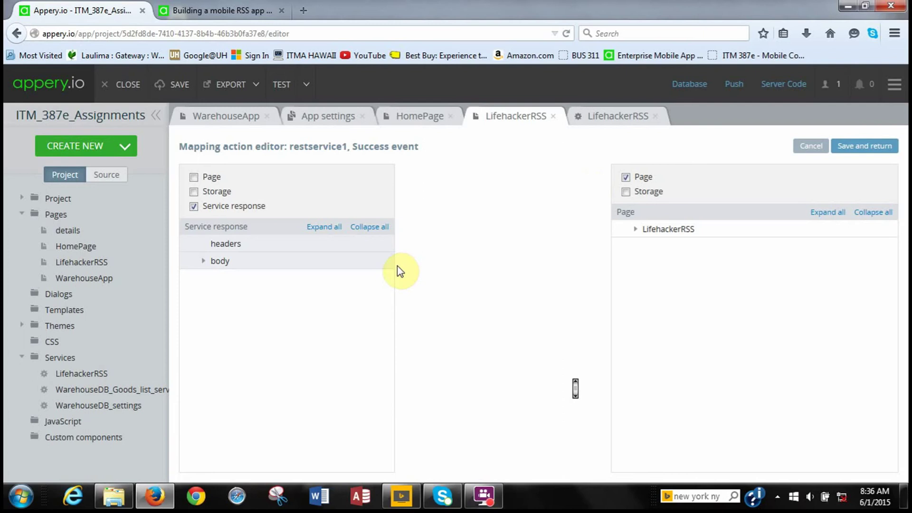
pyautogui.click(326, 228)
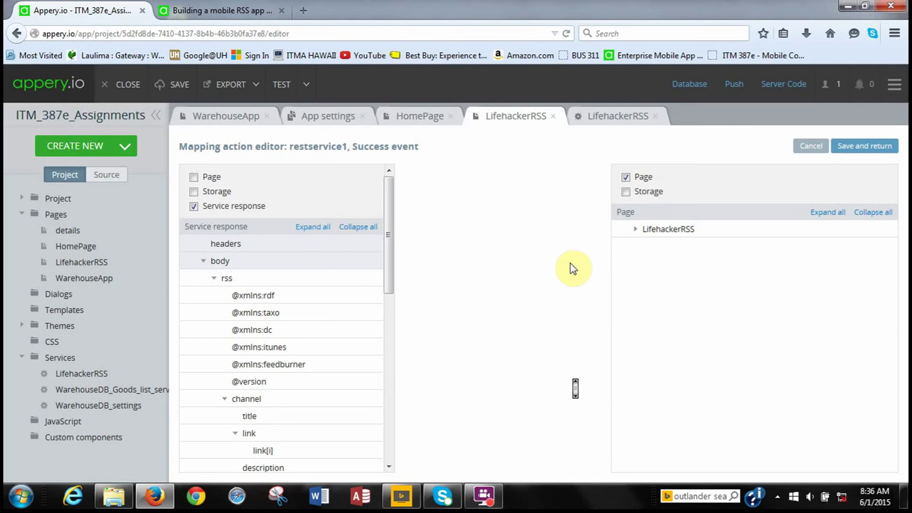
pyautogui.click(825, 215)
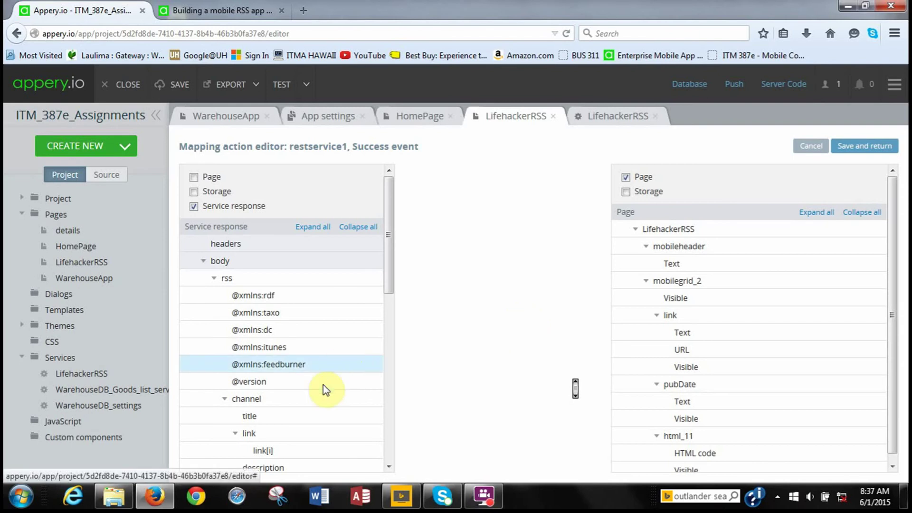
pyautogui.scroll(-3, 339, 388)
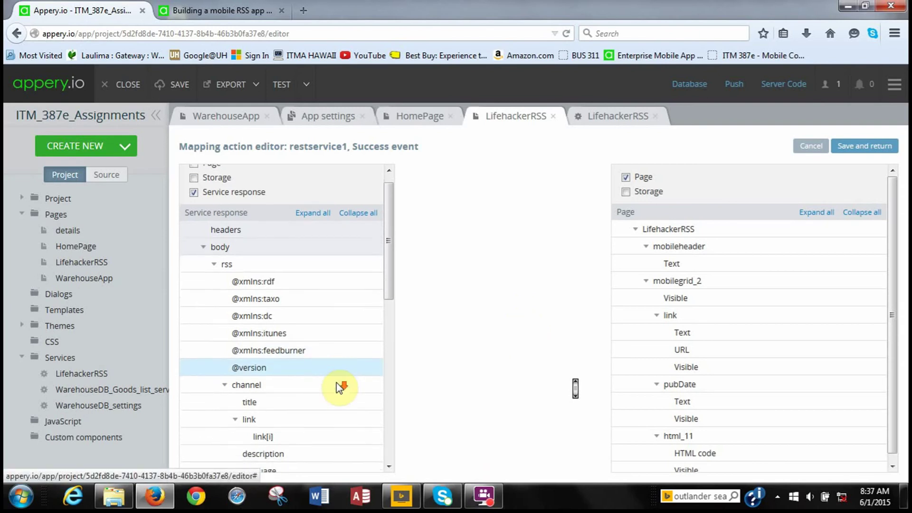
pyautogui.scroll(-11, 339, 387)
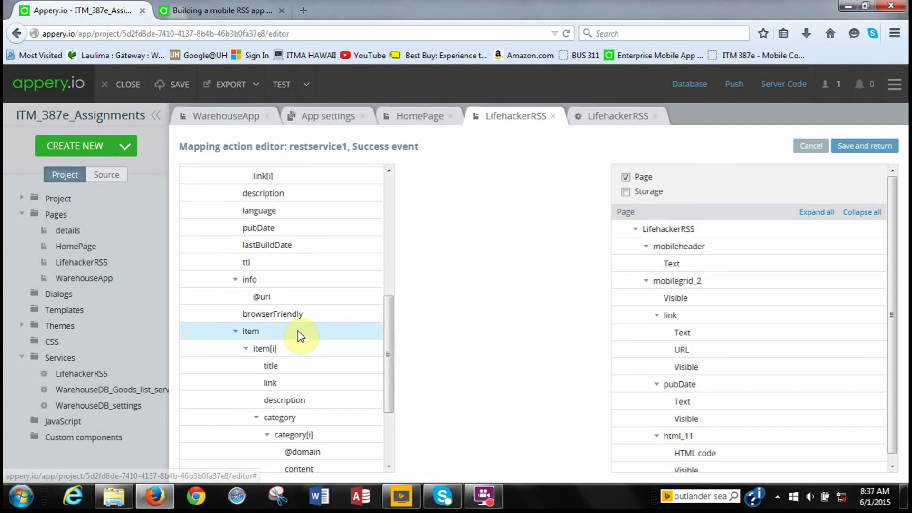
pyautogui.moveTo(308, 351); pyautogui.dragTo(504, 298)
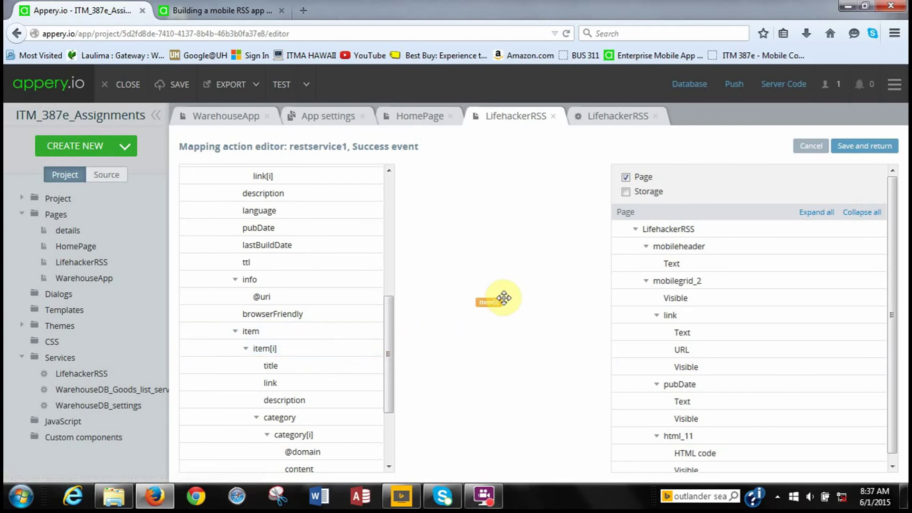
pyautogui.moveTo(504, 298); pyautogui.dragTo(637, 281)
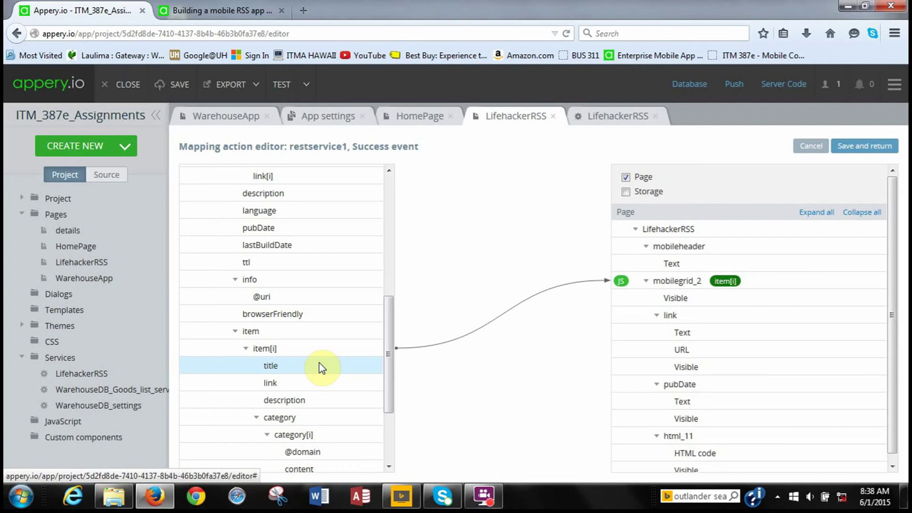
pyautogui.moveTo(322, 368); pyautogui.dragTo(621, 331)
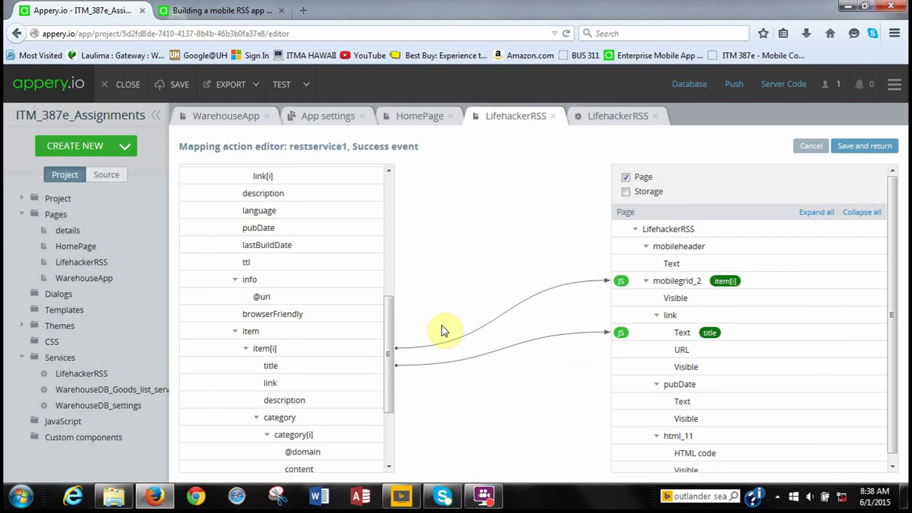
# Map the item's link to the link component's URL, description to html_11's HTML code, and pubDate to the pubDate component's Text.
pyautogui.click(351, 387)
pyautogui.moveTo(388, 384); pyautogui.dragTo(619, 350)
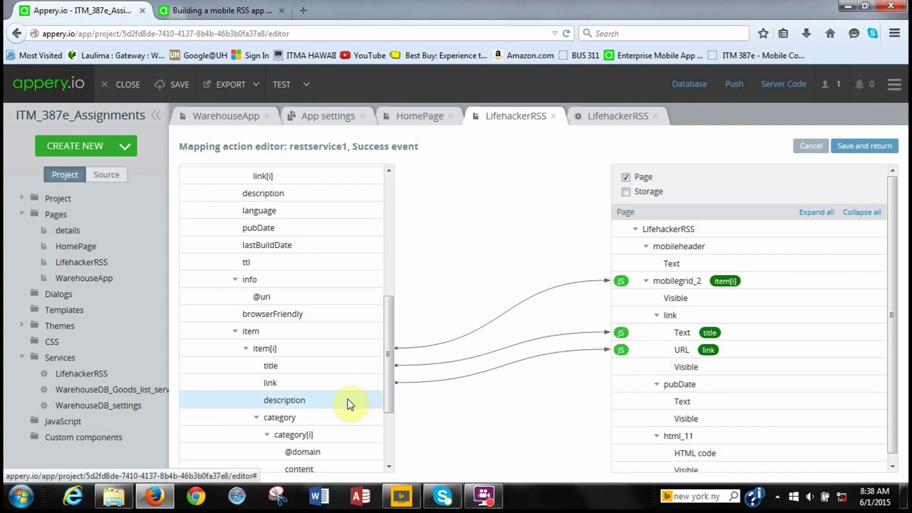
pyautogui.moveTo(348, 400); pyautogui.dragTo(652, 453)
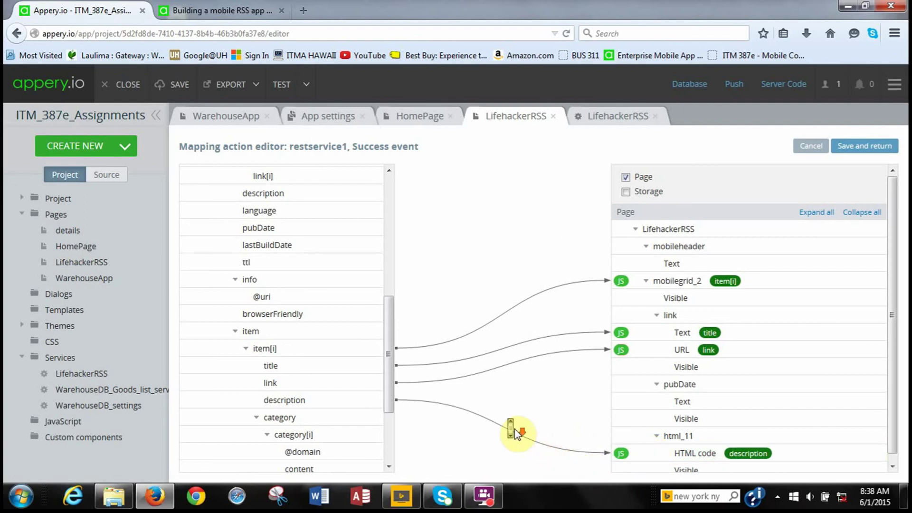
pyautogui.scroll(-1, 684, 429)
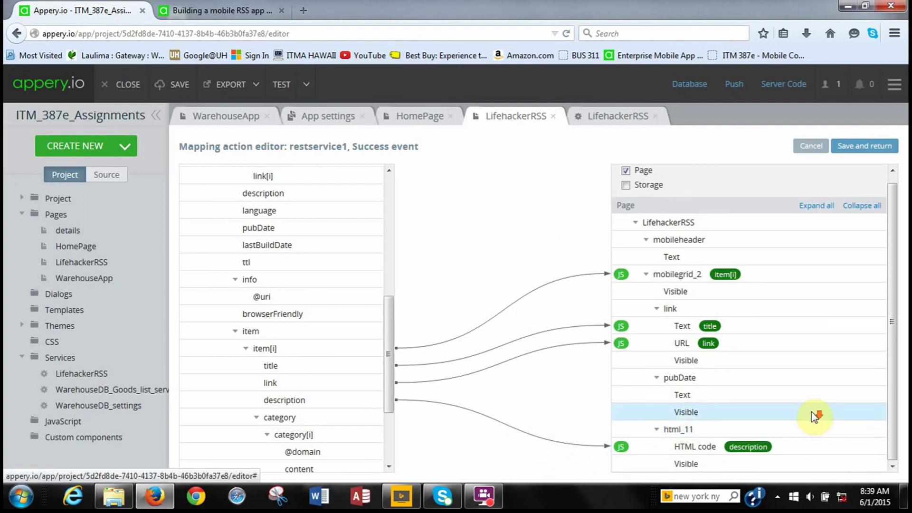
pyautogui.scroll(-3, 315, 368)
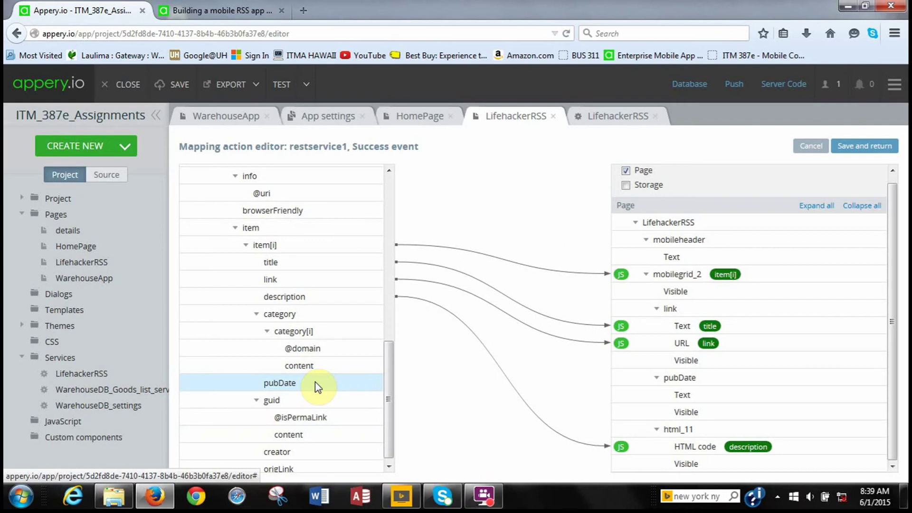
pyautogui.moveTo(315, 383); pyautogui.dragTo(622, 394)
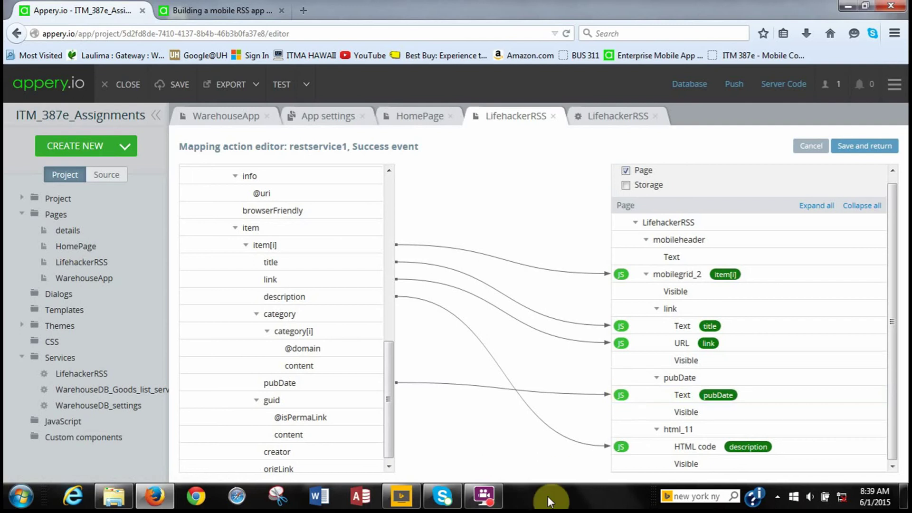
# Review the links of the Success mapping from the item fields to the page components and save the mapping.
pyautogui.moveTo(753, 405)
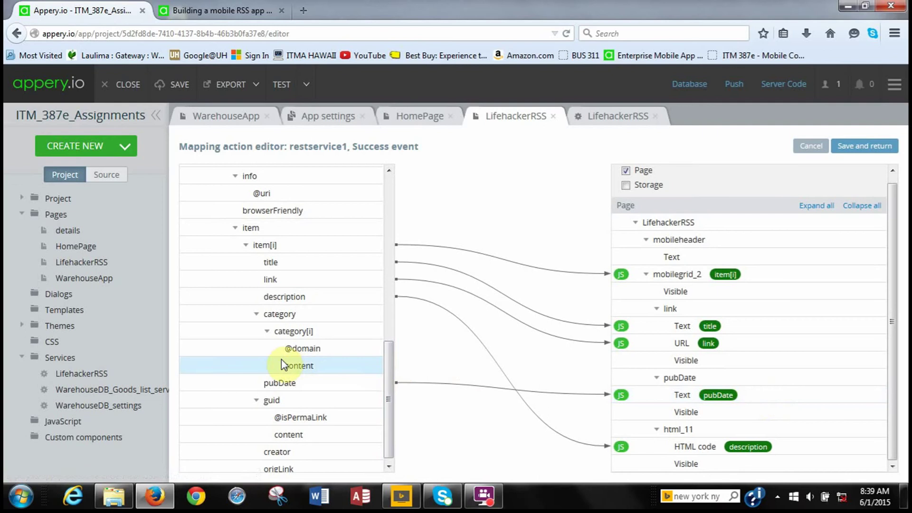
pyautogui.scroll(-1, 281, 359)
pyautogui.scroll(5, 281, 359)
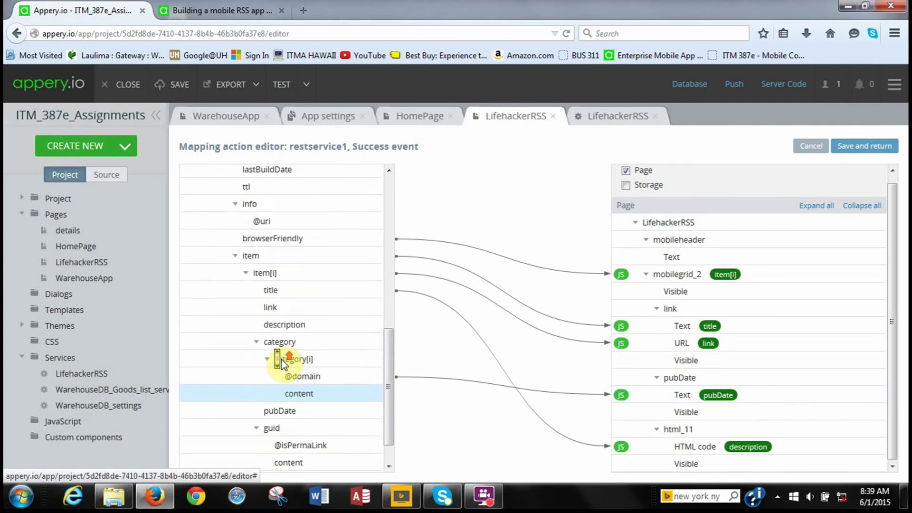
pyautogui.scroll(-5, 282, 359)
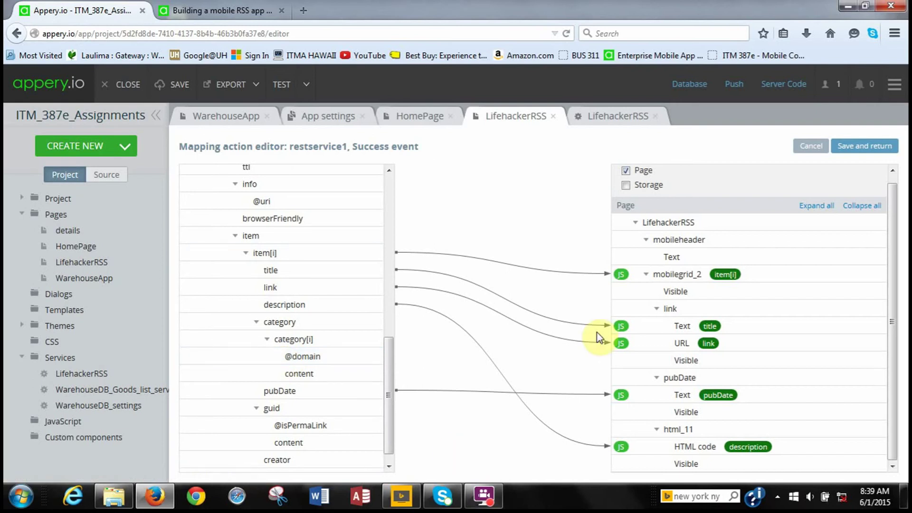
pyautogui.click(856, 149)
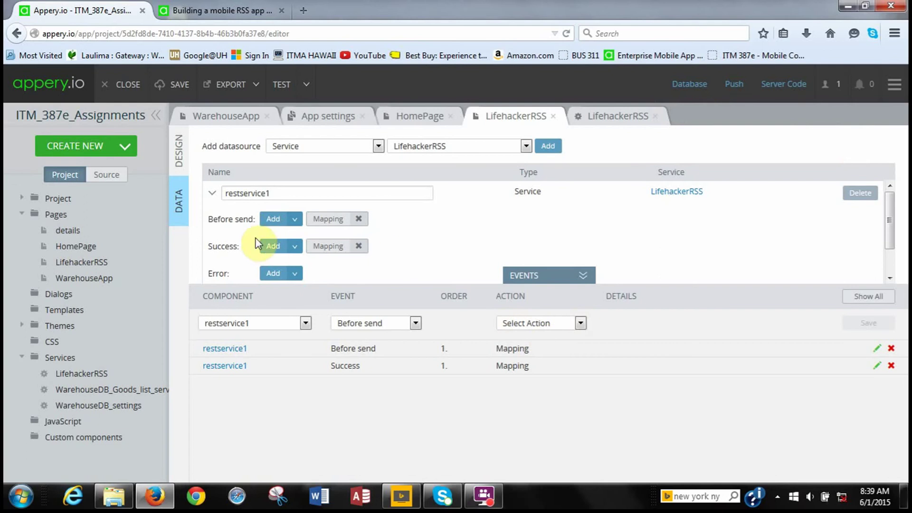
# Return to the LifehackerRSS page's design view and set up a Load event for the LifehackerRSS component.
pyautogui.click(179, 153)
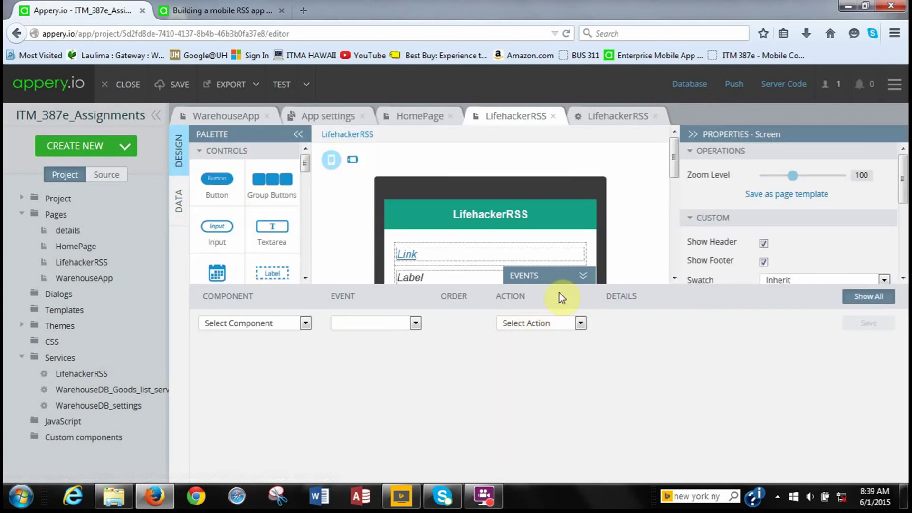
pyautogui.click(583, 276)
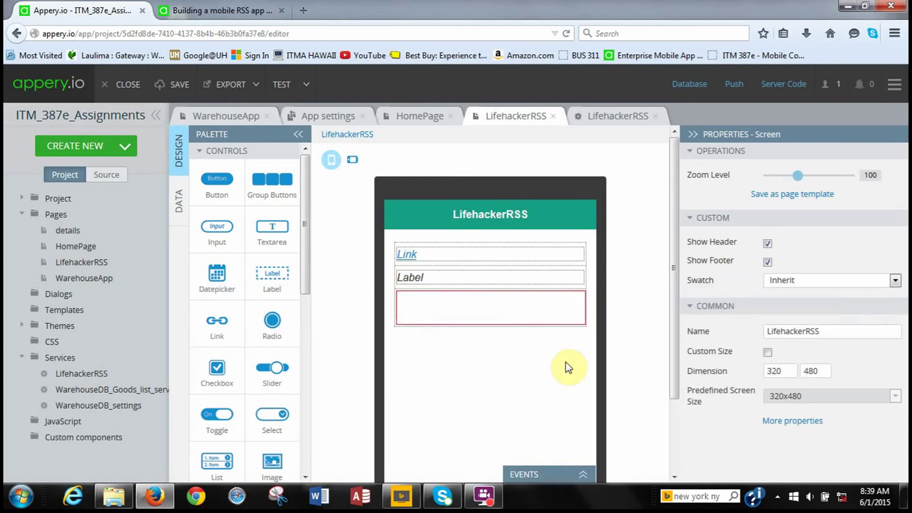
pyautogui.click(581, 476)
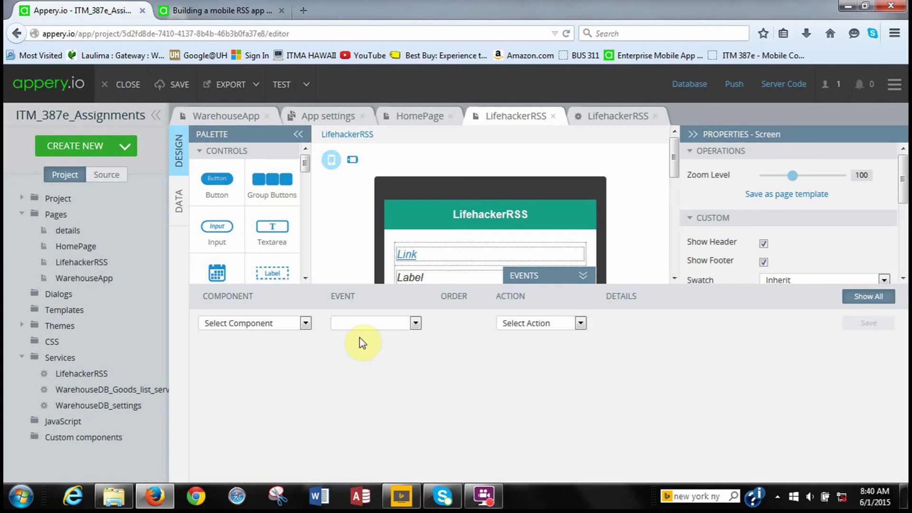
pyautogui.click(304, 324)
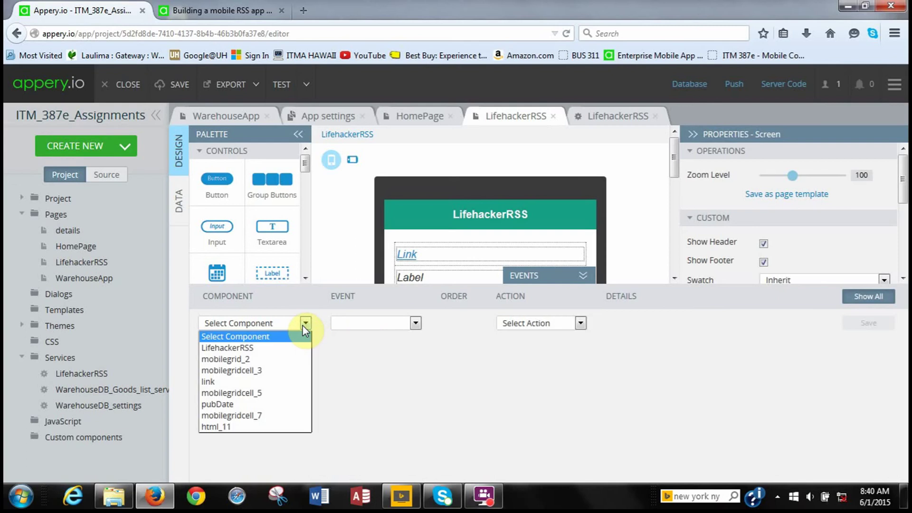
pyautogui.click(289, 350)
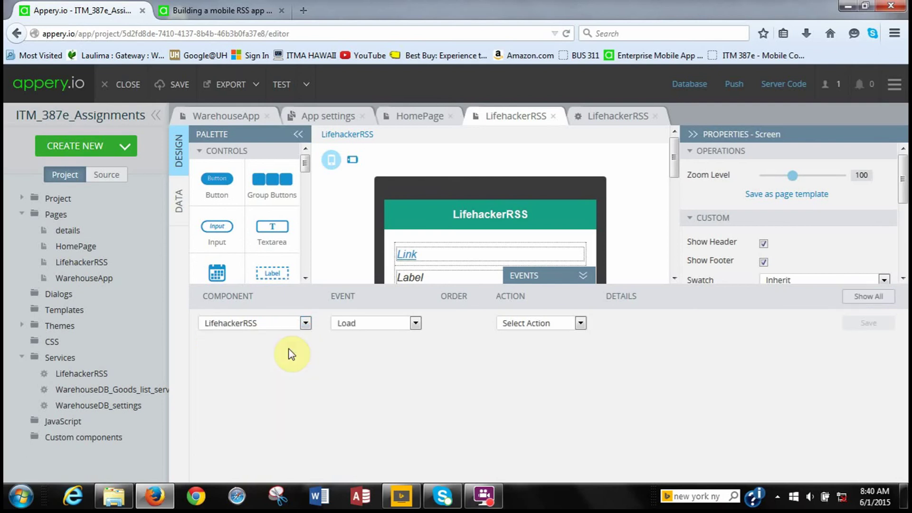
pyautogui.click(414, 323)
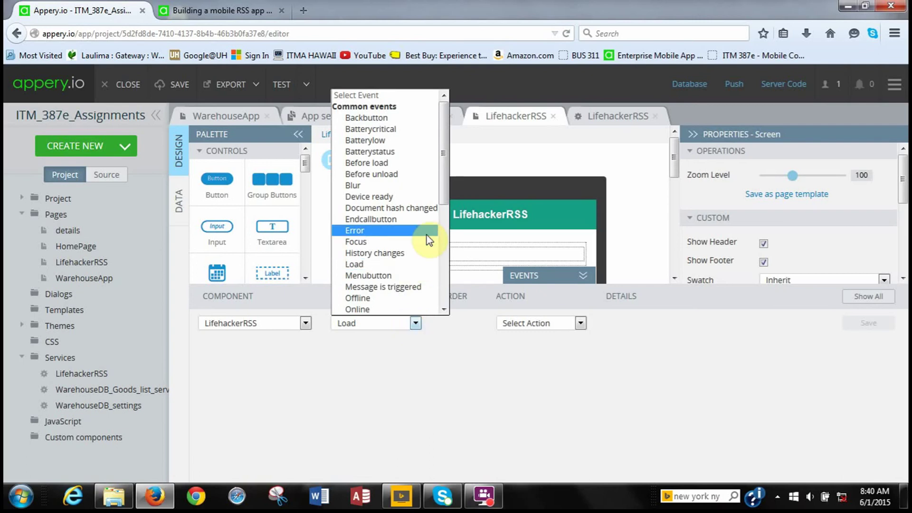
pyautogui.moveTo(443, 194); pyautogui.dragTo(444, 234)
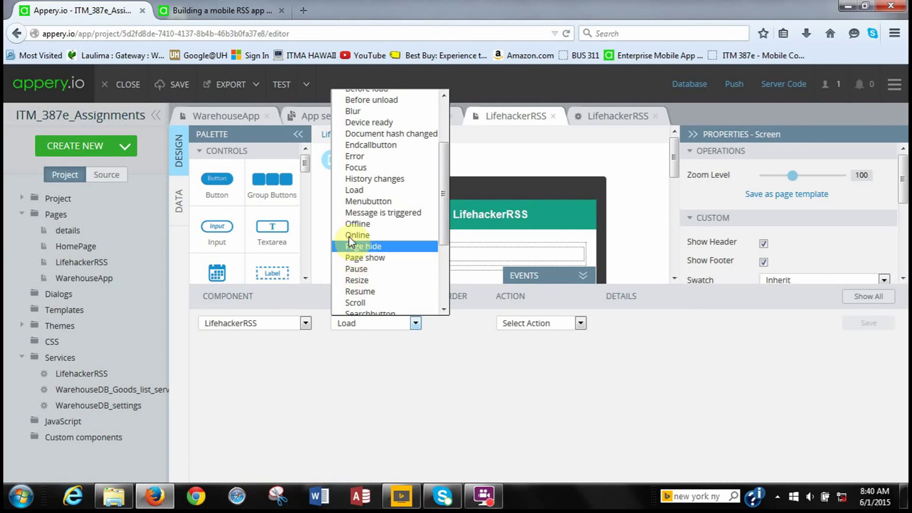
pyautogui.click(355, 190)
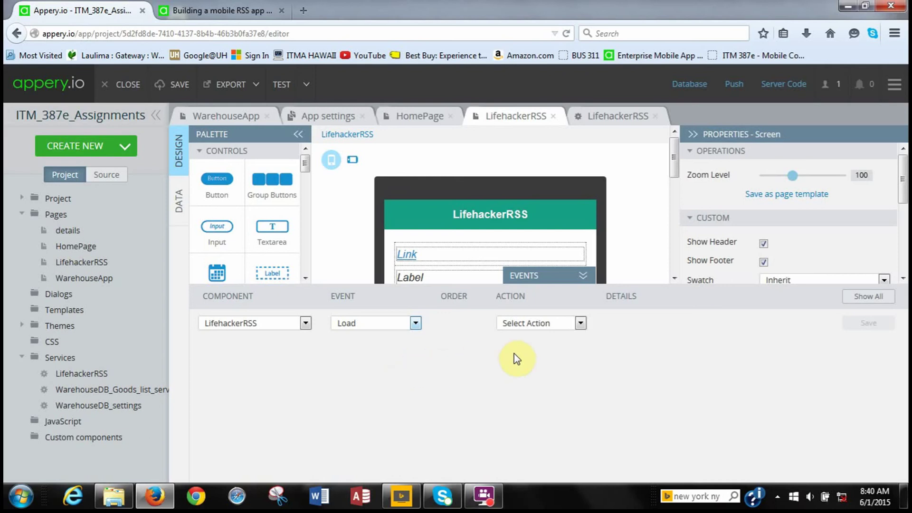
# Make the Load event invoke the restservice1 datasource, save the event and collapse the events list.
pyautogui.click(580, 323)
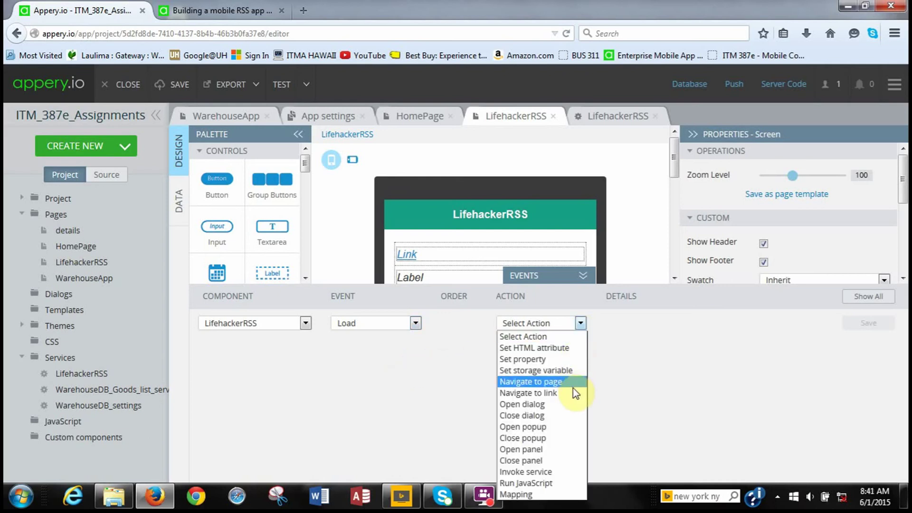
pyautogui.click(573, 472)
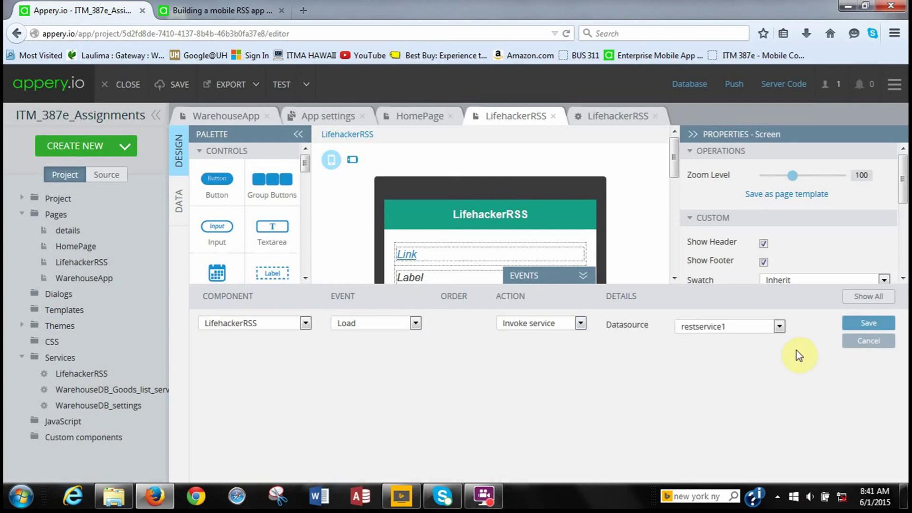
pyautogui.click(779, 326)
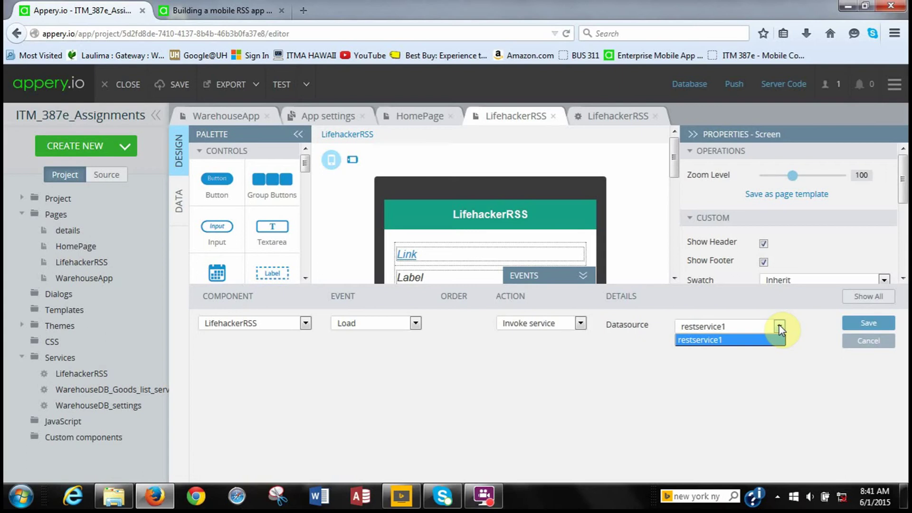
pyautogui.click(863, 323)
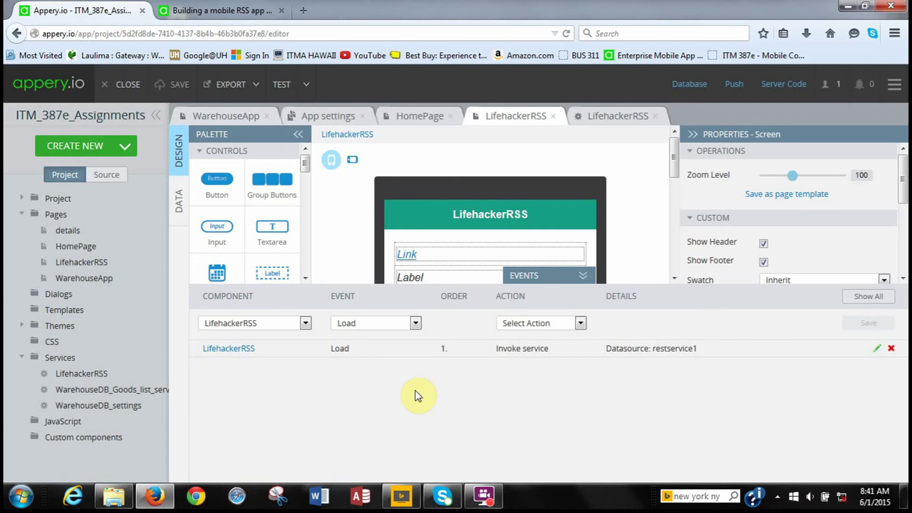
pyautogui.click(584, 276)
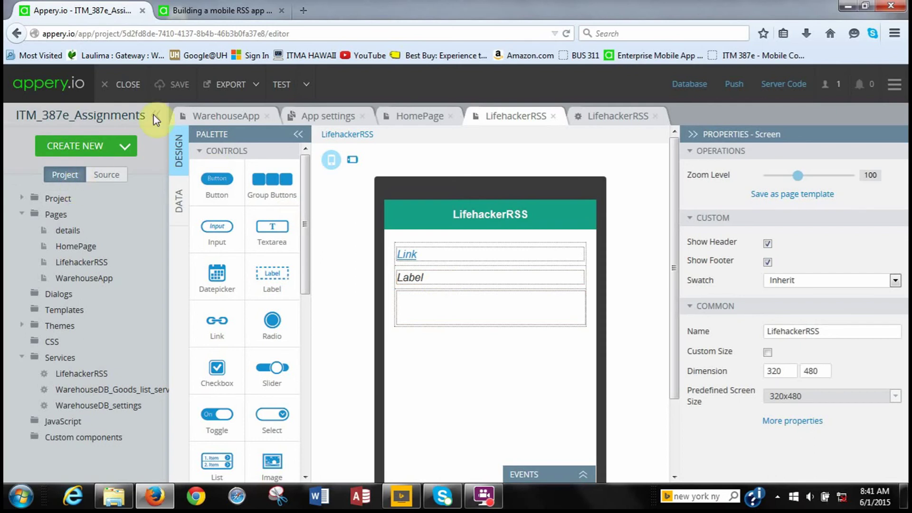
# Create a new blank CSS file named CSS1 in the project.
pyautogui.click(128, 146)
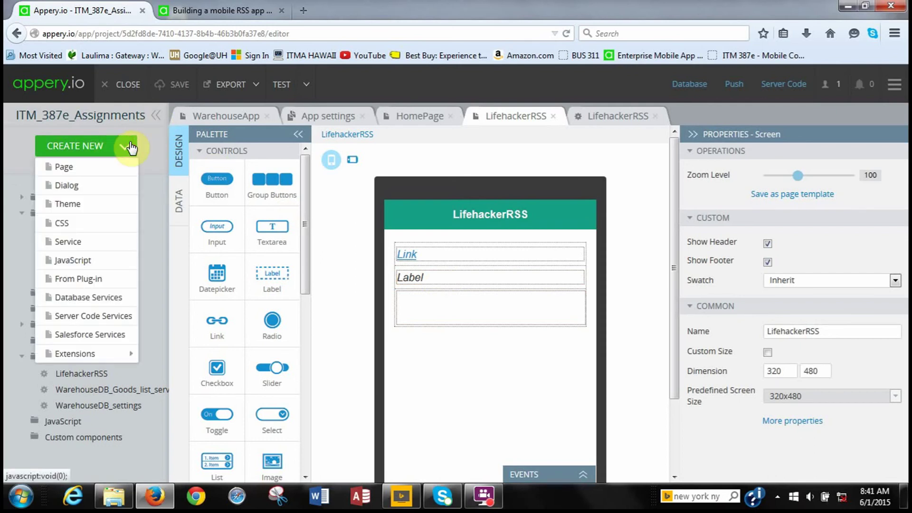
pyautogui.click(92, 222)
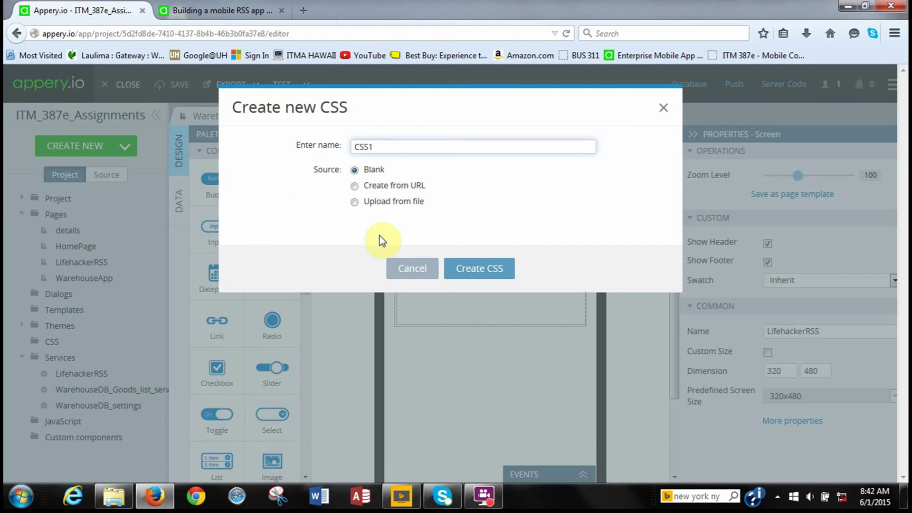
pyautogui.click(482, 280)
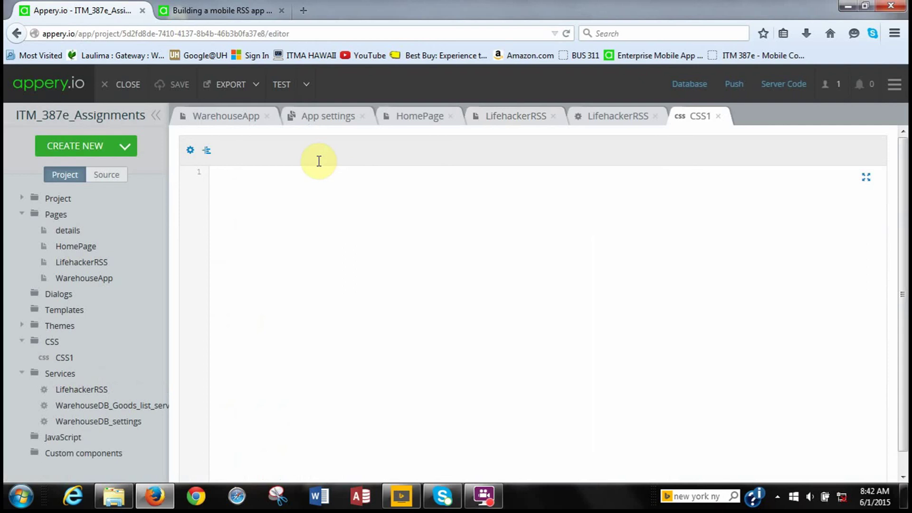
# In the mobile RSS app tutorial, find the Adding CSS Style section and copy its nine lines of CSS code.
pyautogui.click(209, 14)
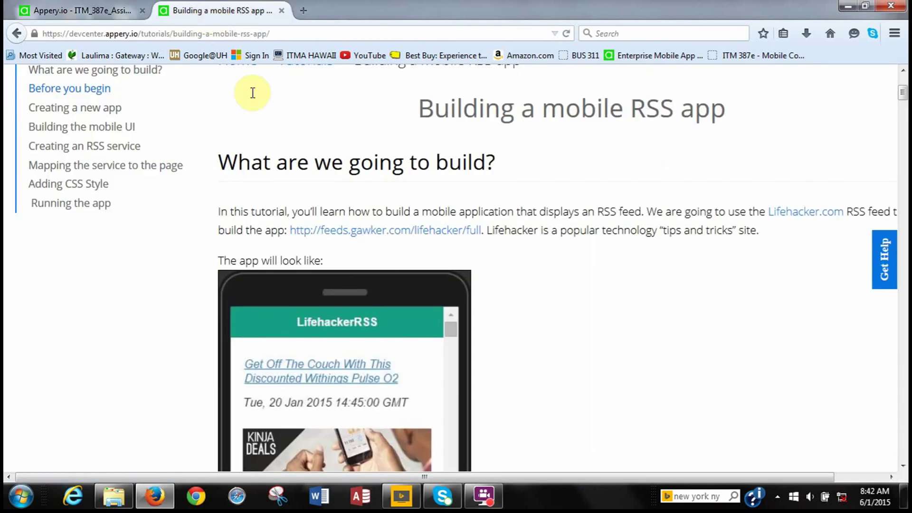
pyautogui.scroll(-2, 401, 250)
pyautogui.scroll(-20, 399, 247)
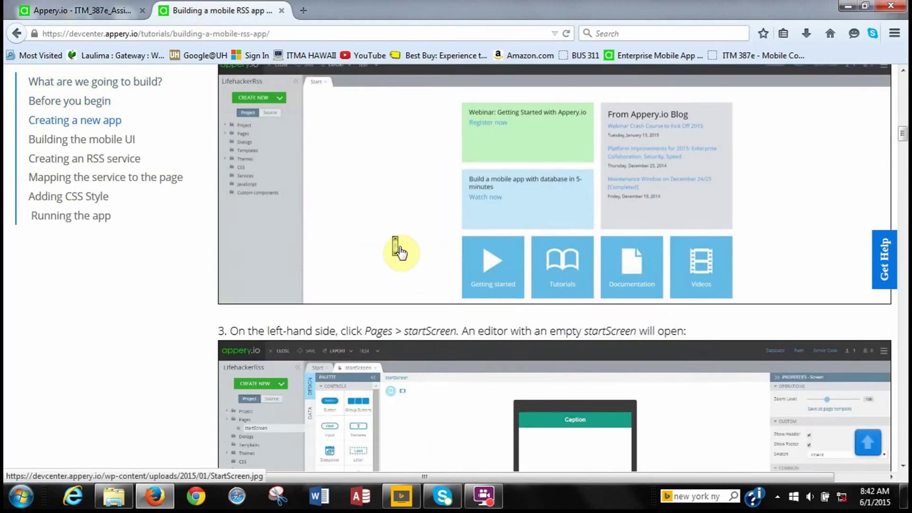
pyautogui.scroll(-20, 402, 260)
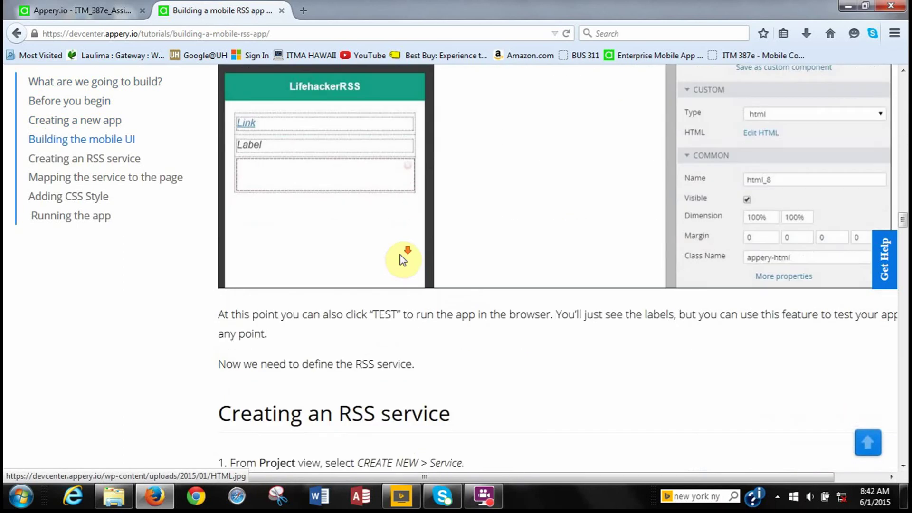
pyautogui.scroll(-20, 400, 259)
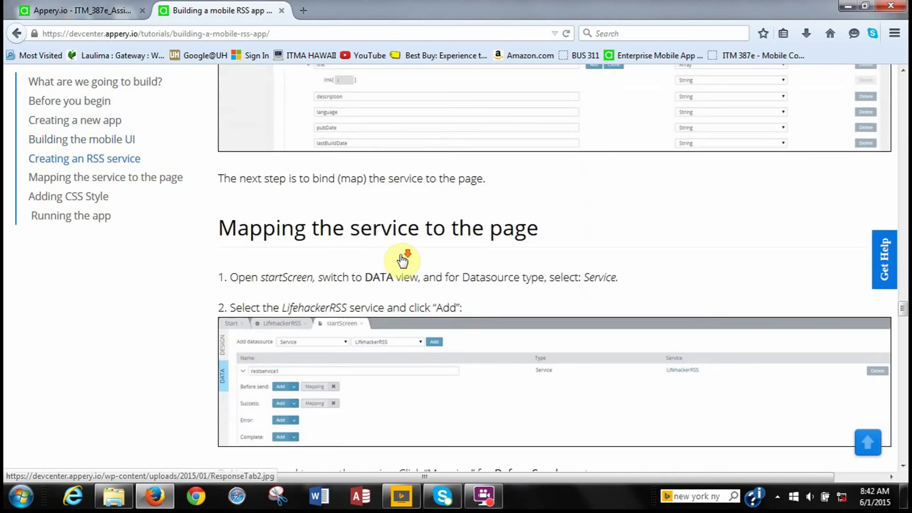
pyautogui.scroll(-20, 399, 259)
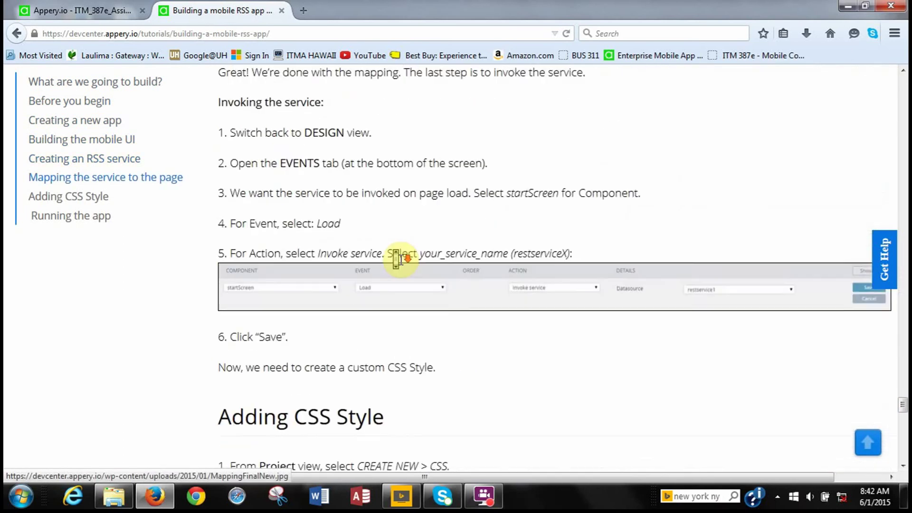
pyautogui.scroll(1, 399, 262)
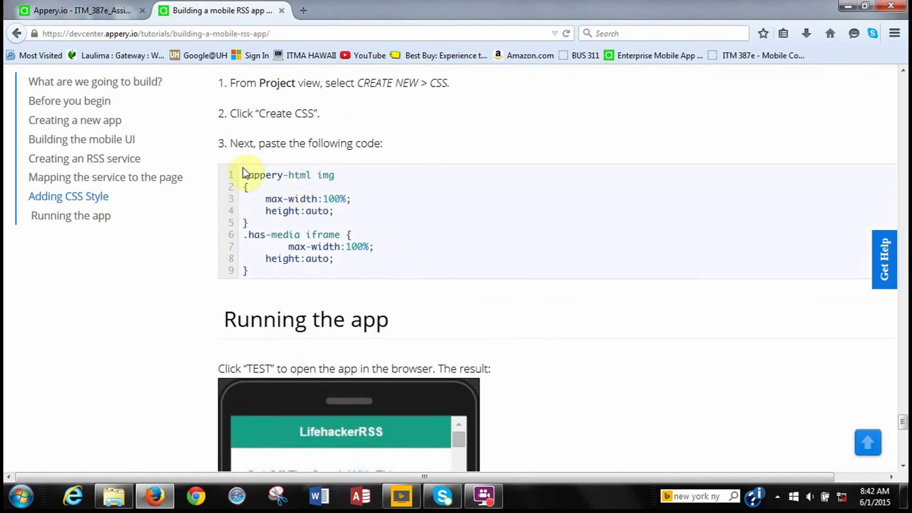
pyautogui.moveTo(279, 277); pyautogui.dragTo(322, 257)
pyautogui.moveTo(244, 175); pyautogui.dragTo(300, 271)
pyautogui.hotkey('ctrl', 'c')
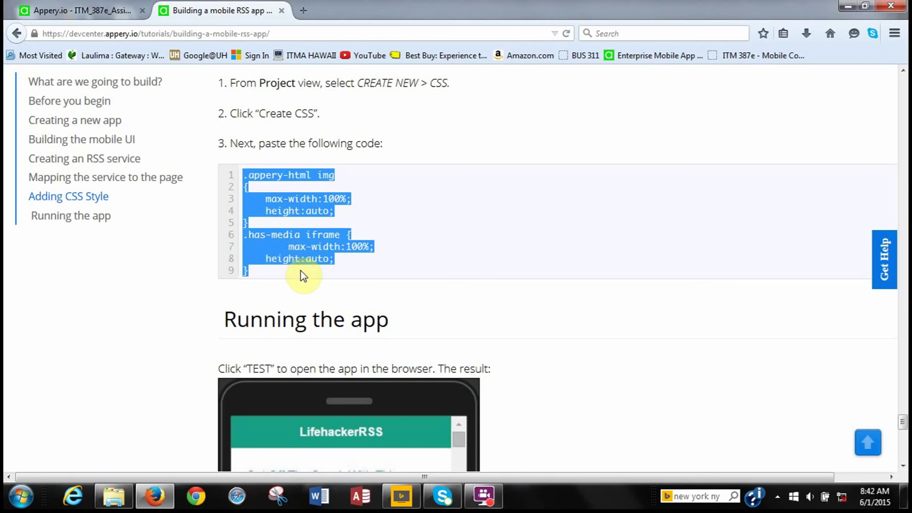
# Return to the Appery.io project and paste the copied .appery-html img and .has-media iframe rules into CSS1.
pyautogui.click(107, 16)
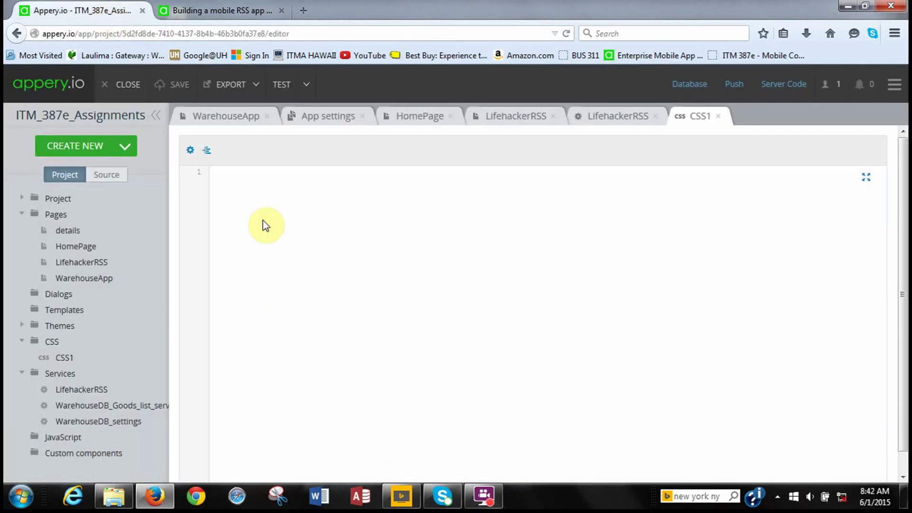
pyautogui.click(239, 175)
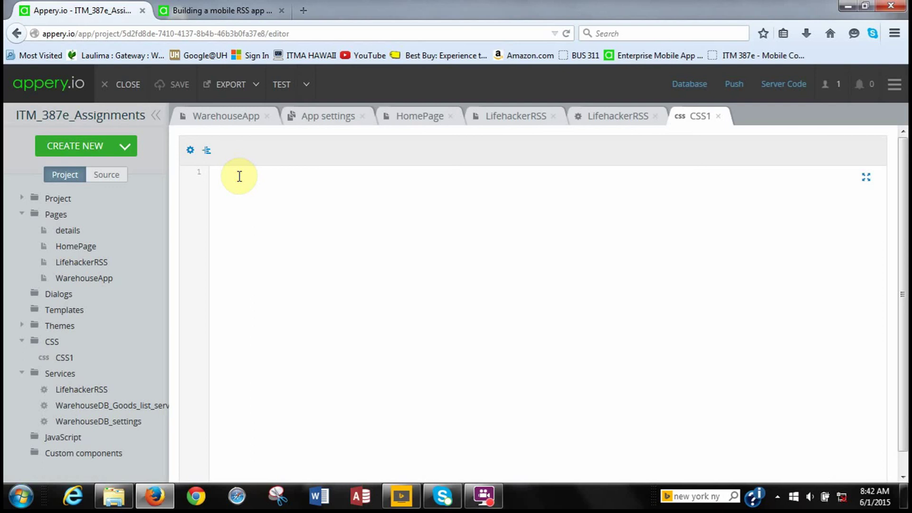
pyautogui.hotkey('ctrl', 'v')
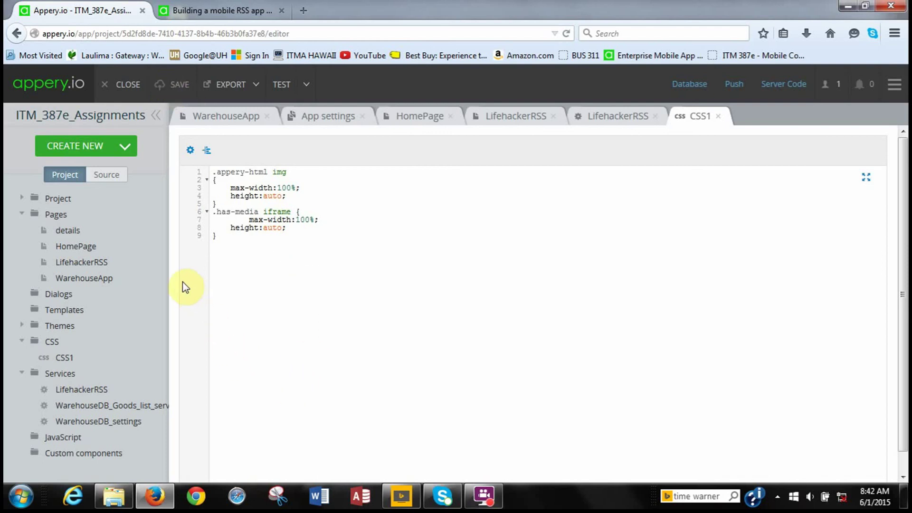
# On the HomePage, change the text of list item Item 2 to "Assignment 2: Lifehacker RSS App".
pyautogui.moveTo(151, 261)
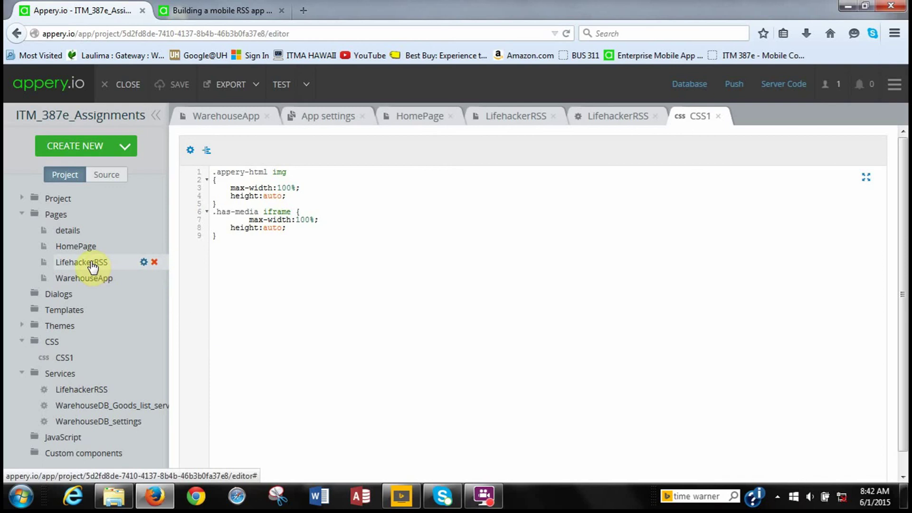
pyautogui.moveTo(81, 254)
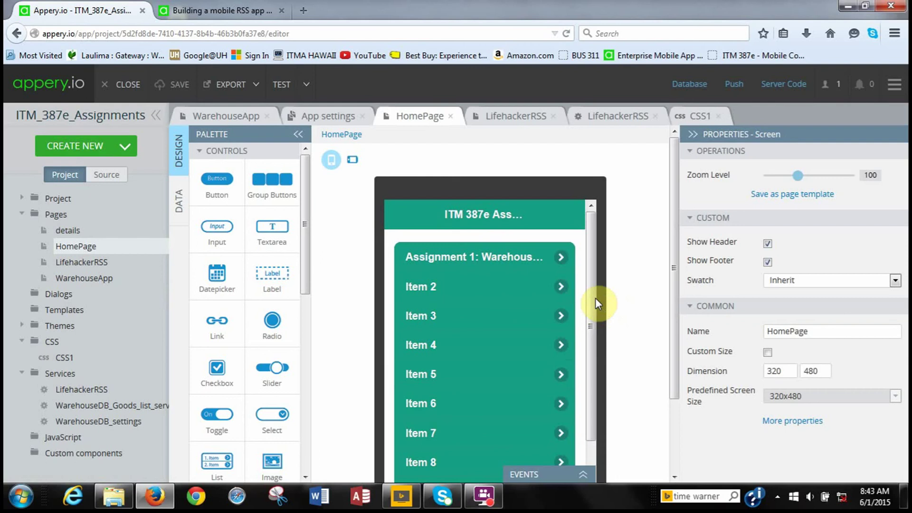
pyautogui.moveTo(594, 298); pyautogui.dragTo(600, 338)
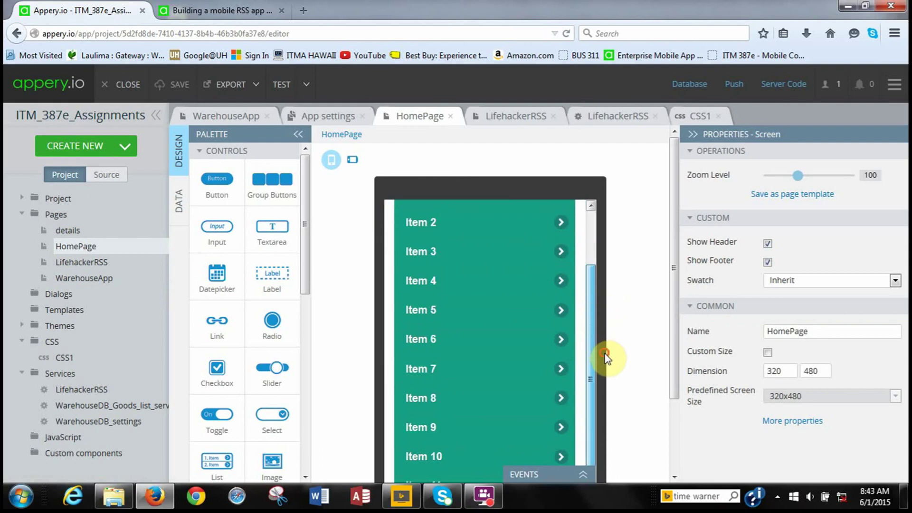
pyautogui.click(672, 303)
pyautogui.moveTo(589, 296); pyautogui.dragTo(590, 262)
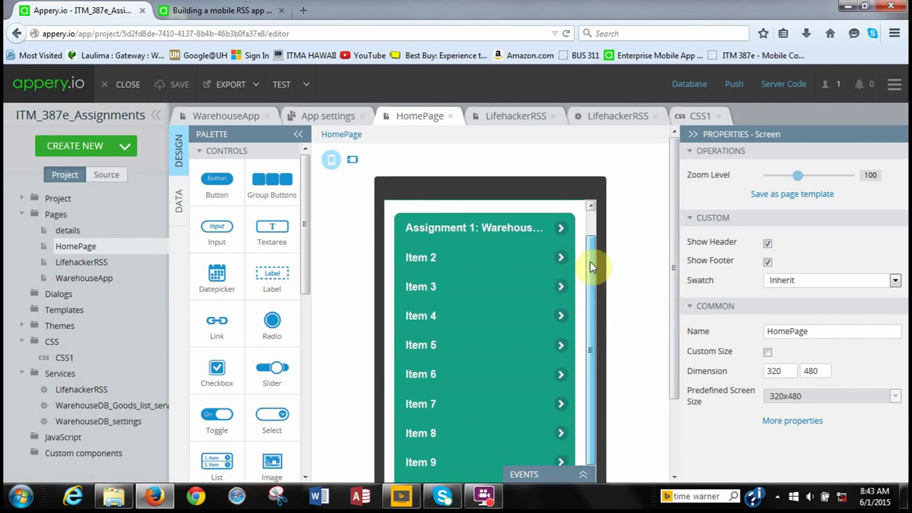
pyautogui.click(484, 263)
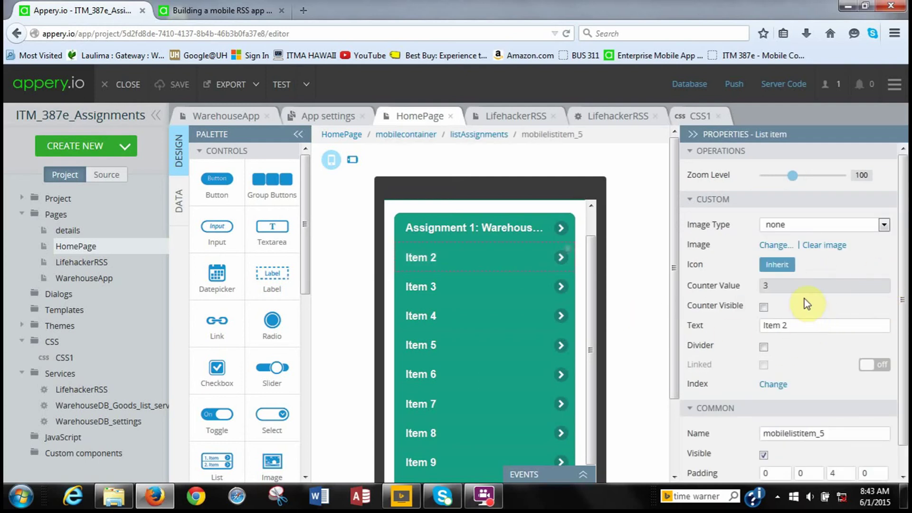
pyautogui.click(817, 327)
pyautogui.press('BackSpace')
pyautogui.press('BackSpace')
pyautogui.press('BackSpace')
pyautogui.press('BackSpace')
pyautogui.press('BackSpace')
pyautogui.press('BackSpace')
pyautogui.write('A')
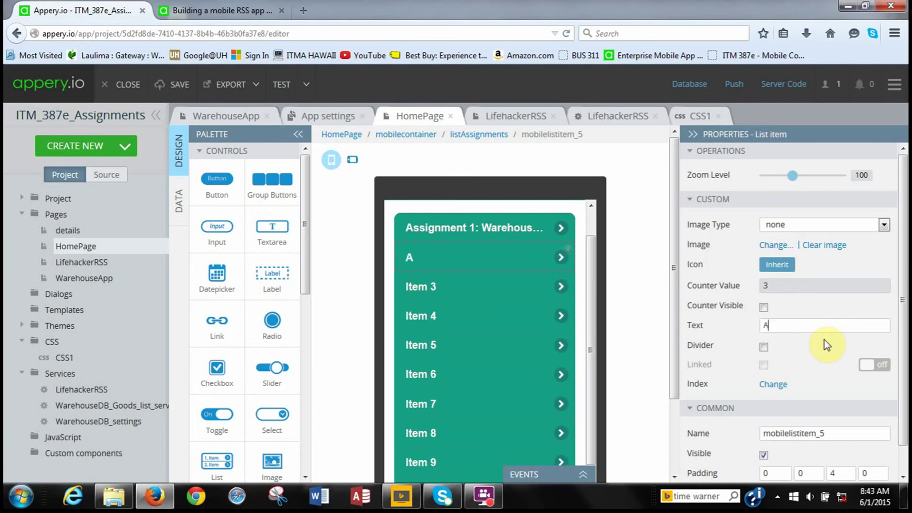
pyautogui.write('ssignment')
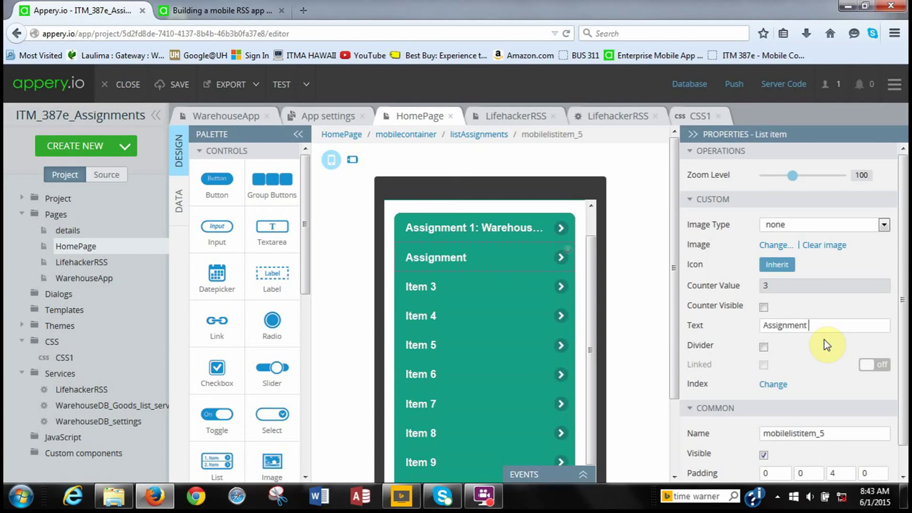
pyautogui.write(' 2: Lifehacker')
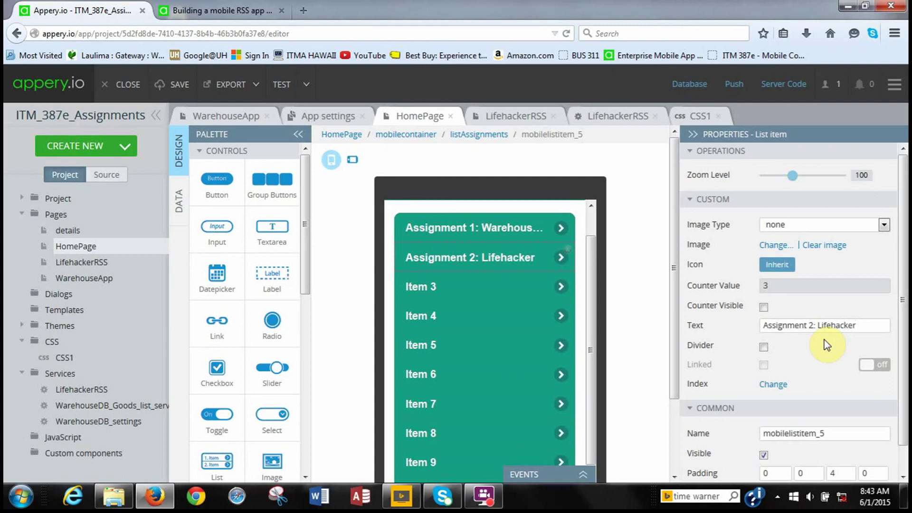
pyautogui.write(' RSS App')
# Rename the Assignment 2 list item component to itmAssignment2.
pyautogui.scroll(-1, 844, 376)
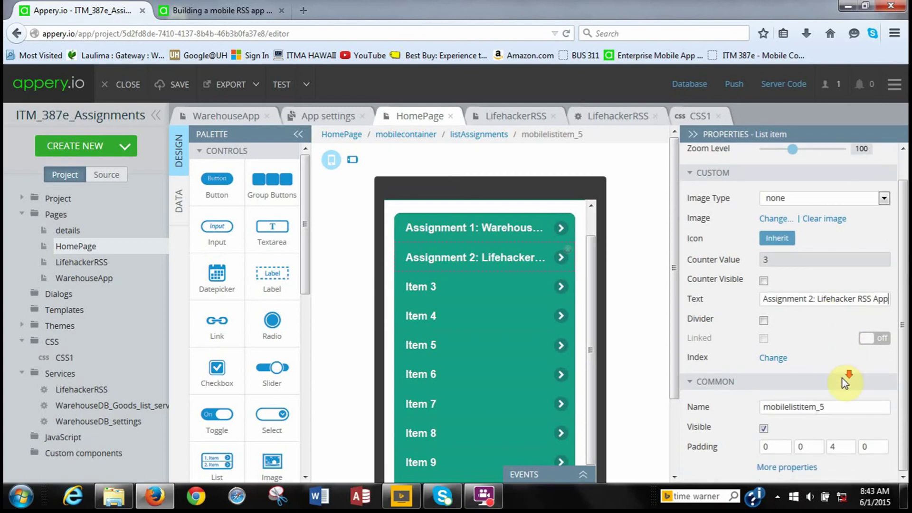
pyautogui.click(837, 408)
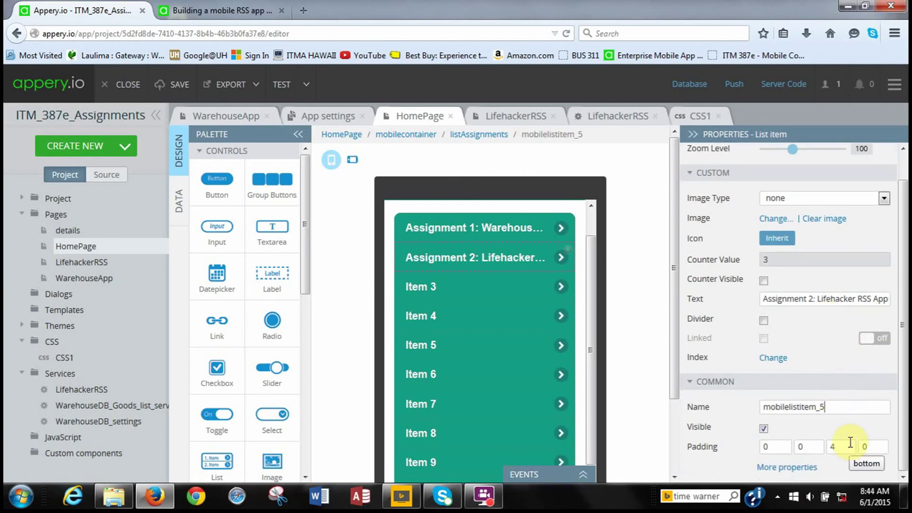
pyautogui.press('BackSpace')
pyautogui.press('BackSpace')
pyautogui.press('BackSpace')
pyautogui.press('BackSpace')
pyautogui.press('BackSpace')
pyautogui.press('BackSpace')
pyautogui.press('BackSpace')
pyautogui.press('BackSpace')
pyautogui.press('BackSpace')
pyautogui.press('BackSpace')
pyautogui.press('BackSpace')
pyautogui.press('BackSpace')
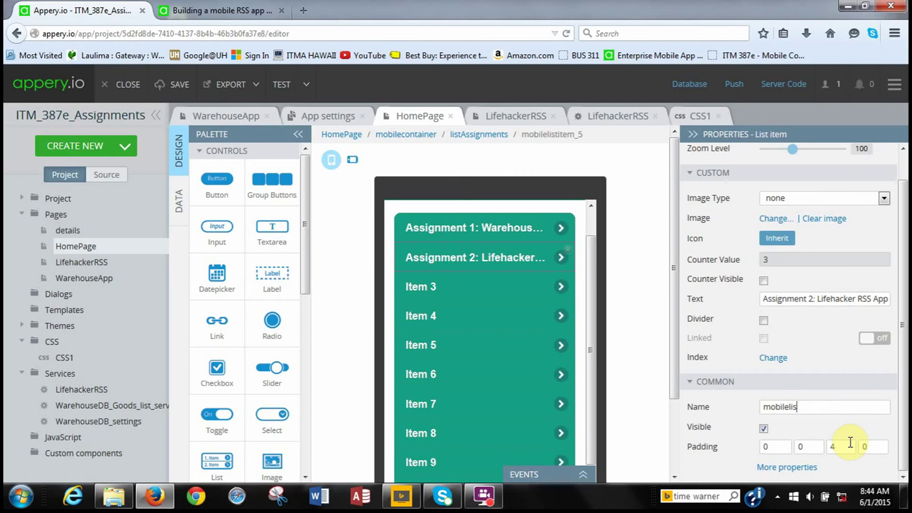
pyautogui.press('BackSpace')
pyautogui.press('BackSpace')
pyautogui.press('BackSpace')
pyautogui.press('BackSpace')
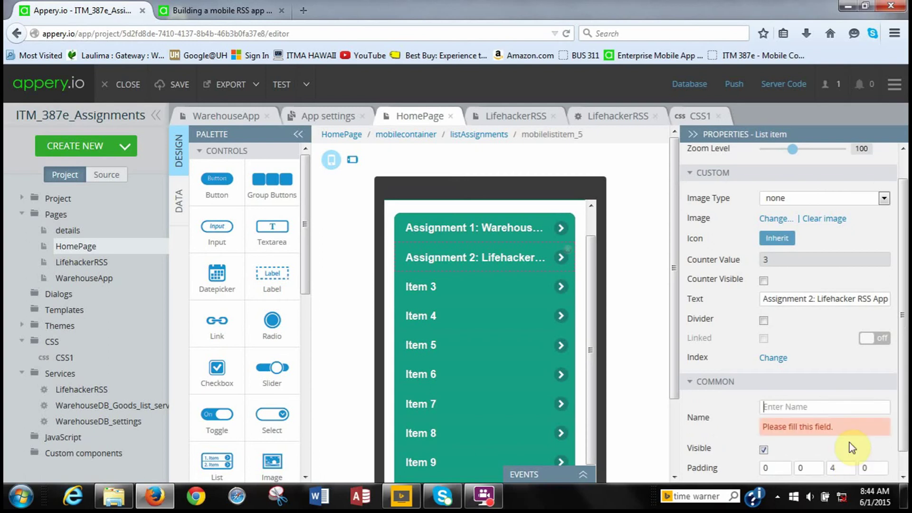
pyautogui.write('list')
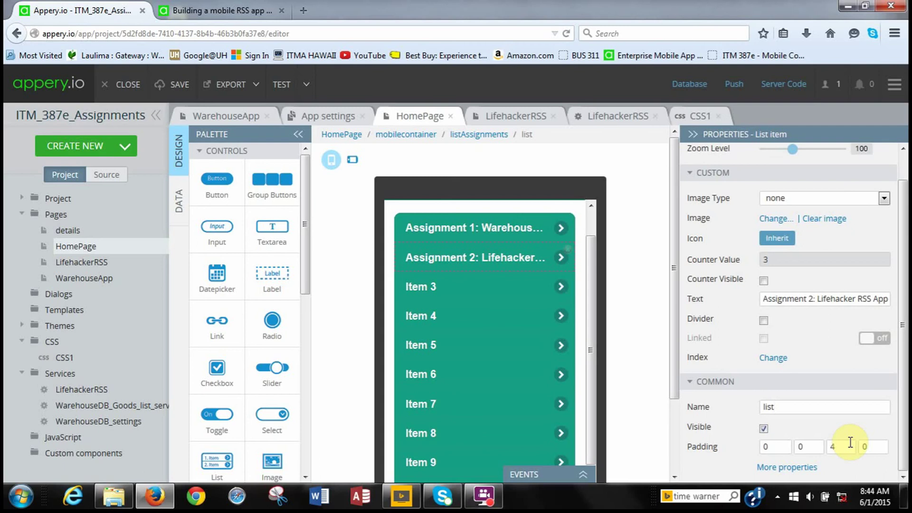
pyautogui.press('BackSpace')
pyautogui.press('BackSpace')
pyautogui.press('BackSpace')
pyautogui.press('BackSpace')
pyautogui.write('itmAssignment2')
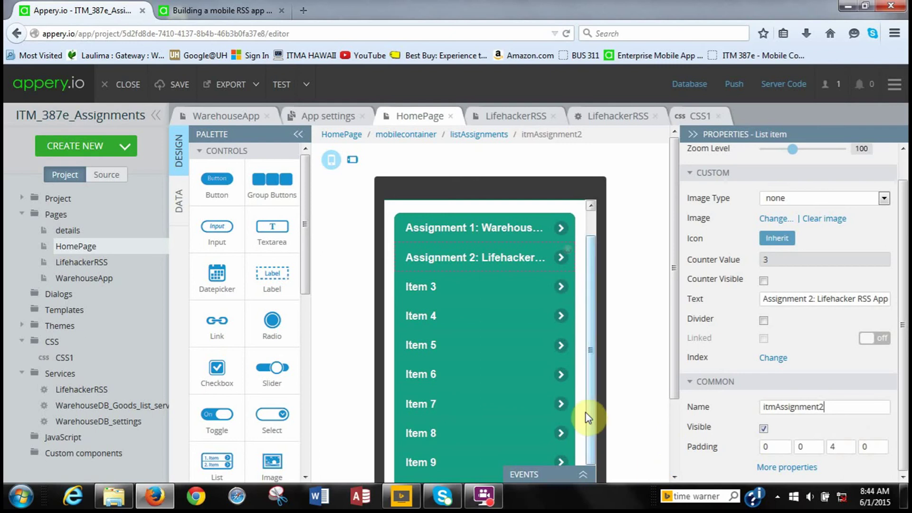
# Add a Click event to itmAssignment2 that navigates to the LifehackerRSS page, save it and collapse the events list.
pyautogui.click(583, 476)
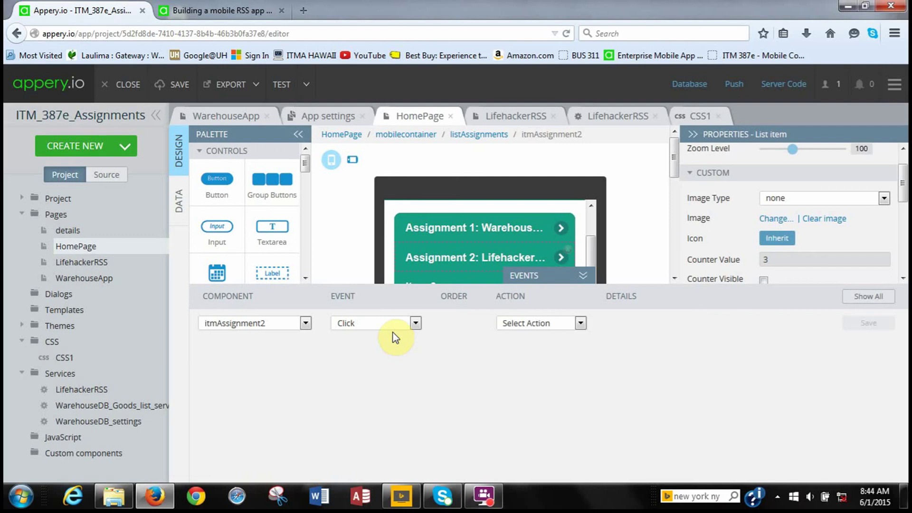
pyautogui.click(580, 324)
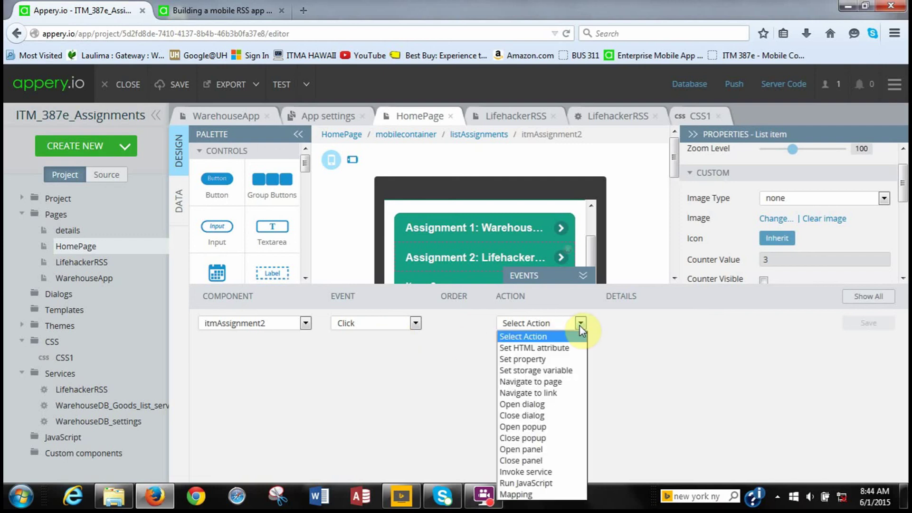
pyautogui.click(549, 385)
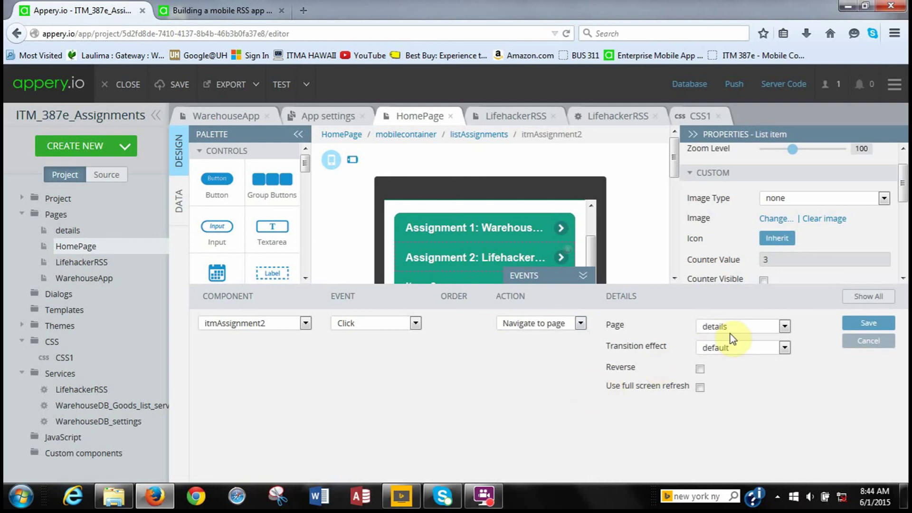
pyautogui.click(785, 328)
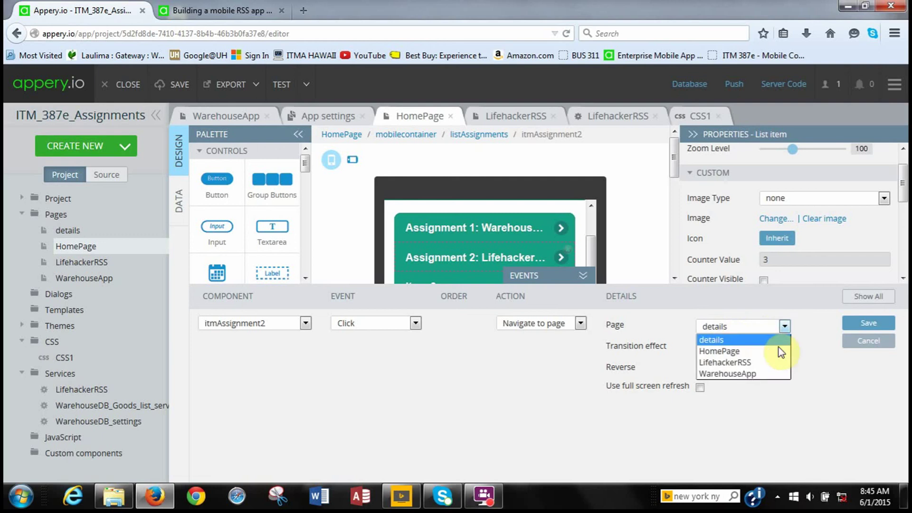
pyautogui.click(769, 364)
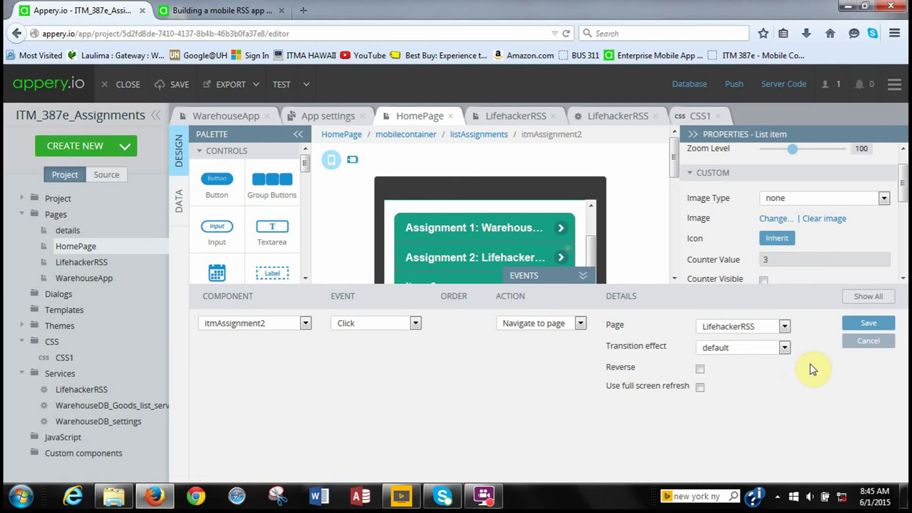
pyautogui.click(856, 324)
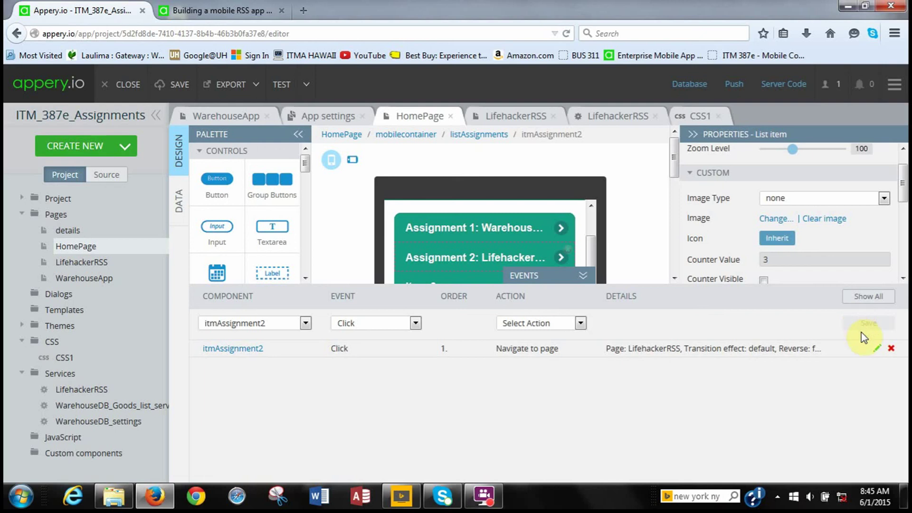
pyautogui.click(583, 277)
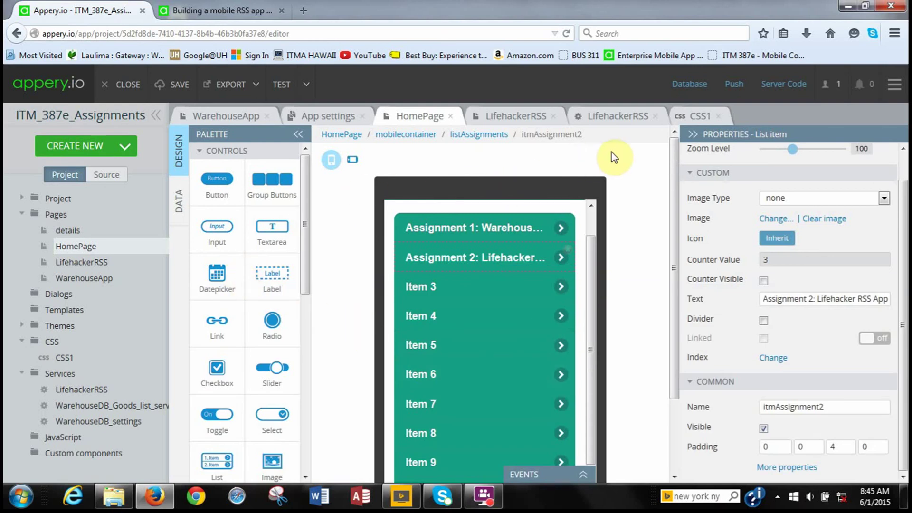
# Close the LifehackerRSS service and add a button to the left of the title in the LifehackerRSS page header.
pyautogui.click(614, 120)
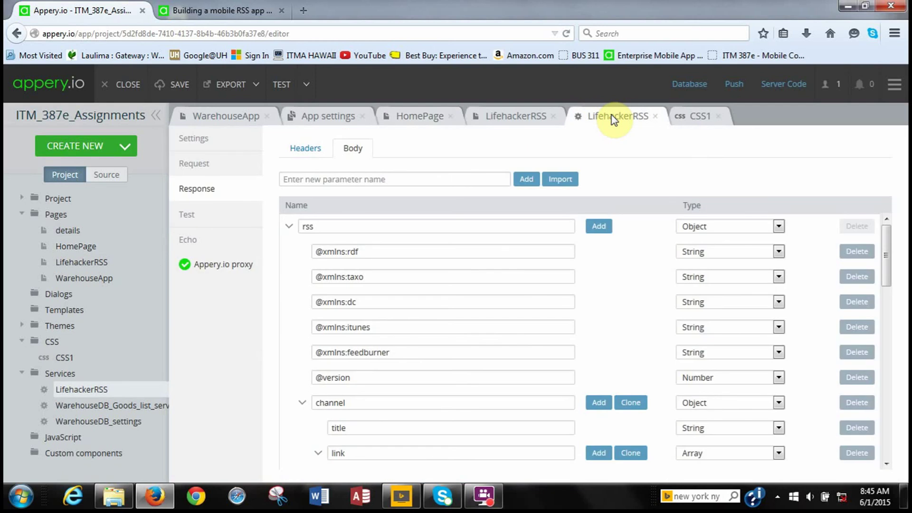
pyautogui.click(656, 117)
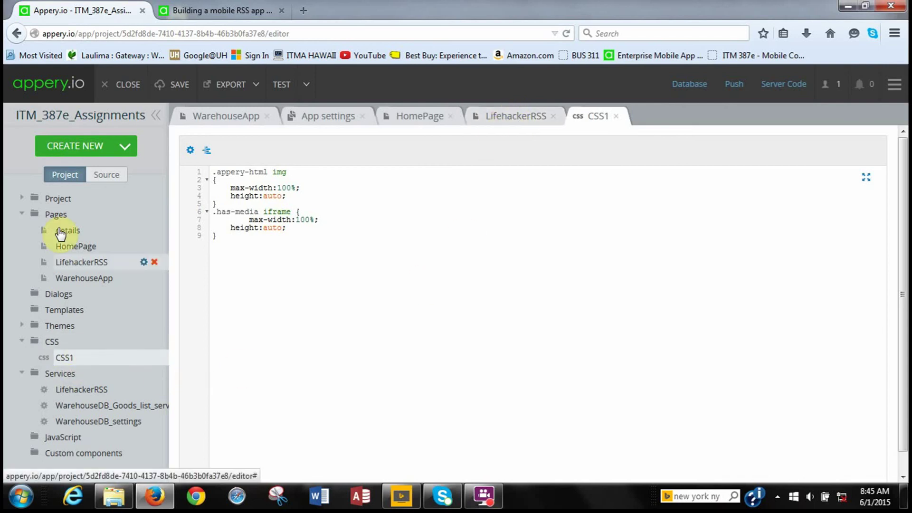
pyautogui.click(69, 264)
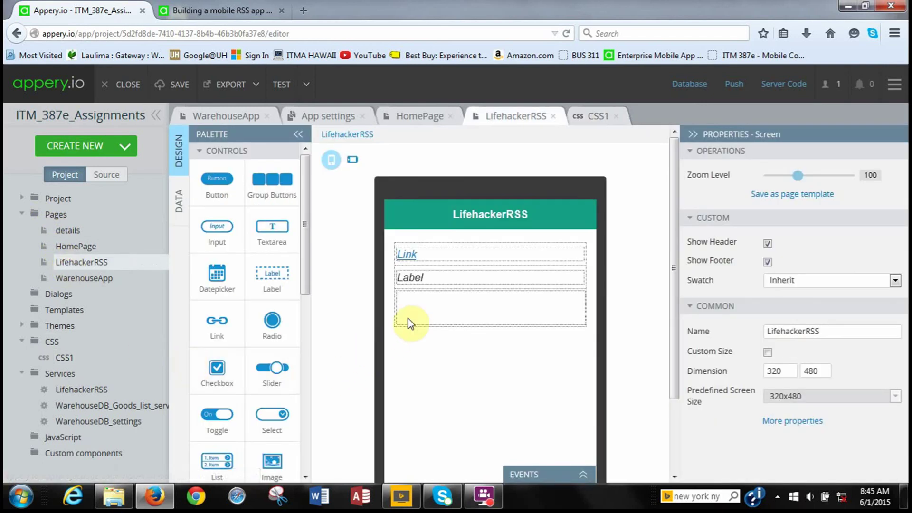
pyautogui.click(414, 262)
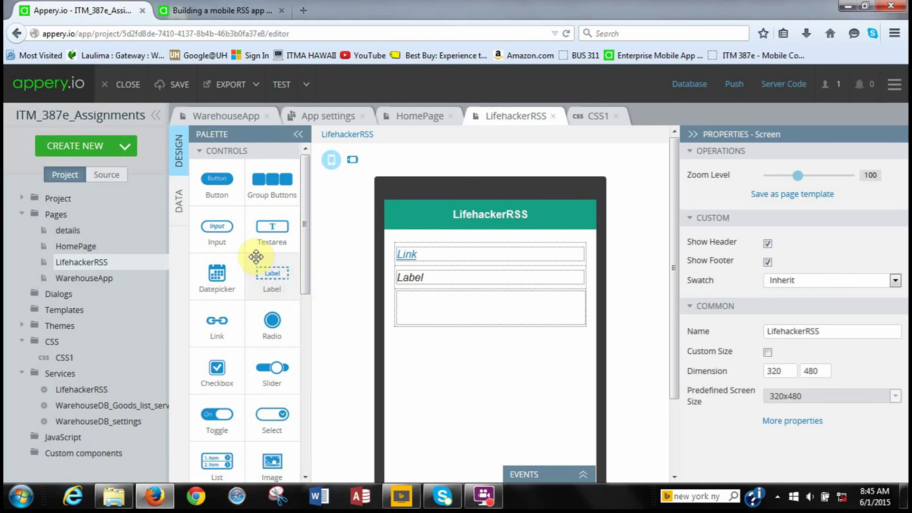
pyautogui.moveTo(211, 187); pyautogui.dragTo(398, 246)
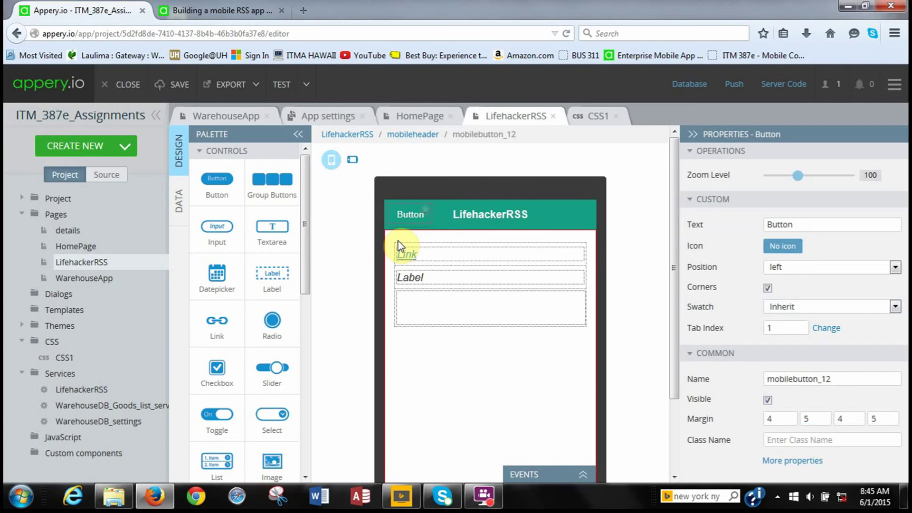
# Set the header button's text to Home and give it the house icon.
pyautogui.click(804, 227)
pyautogui.press('BackSpace')
pyautogui.press('BackSpace')
pyautogui.press('BackSpace')
pyautogui.press('BackSpace')
pyautogui.press('BackSpace')
pyautogui.press('BackSpace')
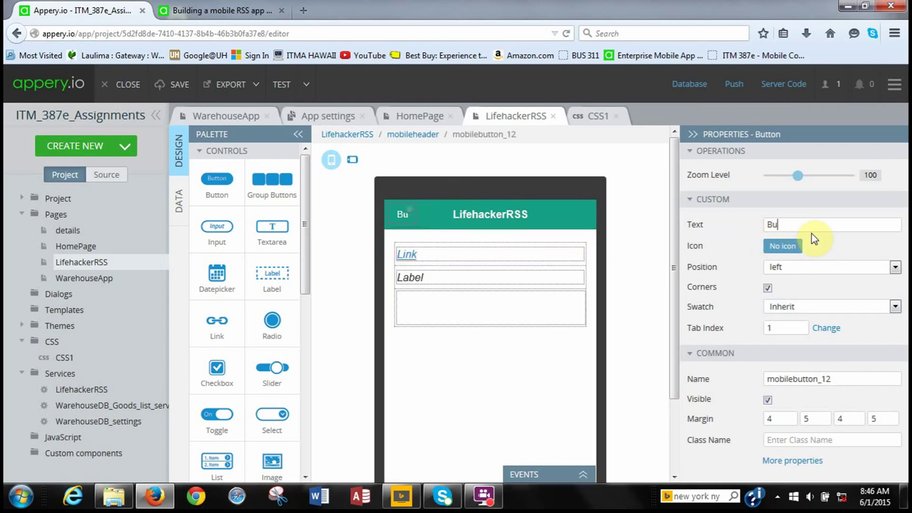
pyautogui.write('Home')
pyautogui.click(789, 247)
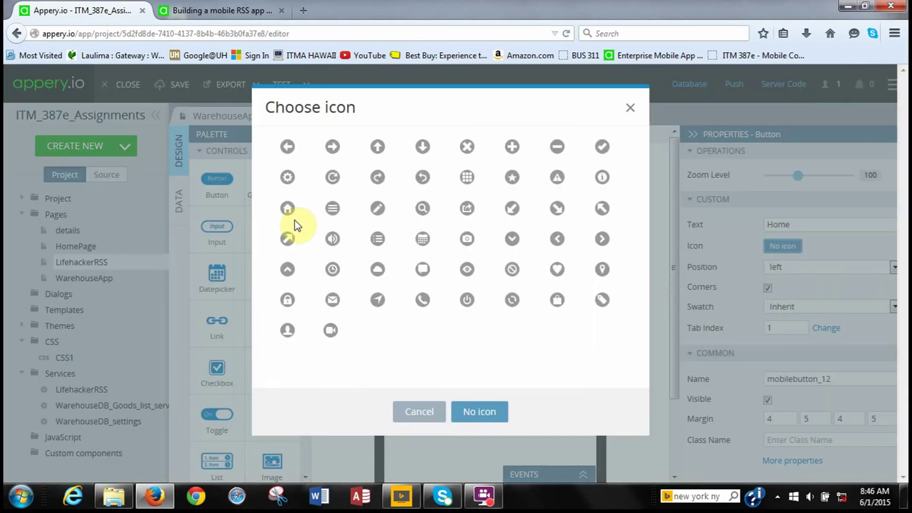
pyautogui.click(287, 209)
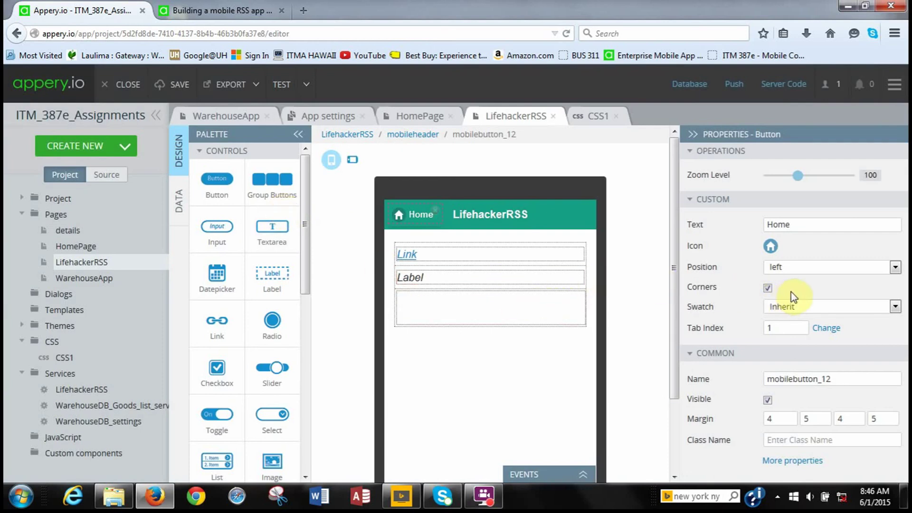
# Rename the Home button component to btnHomeA2.
pyautogui.click(841, 380)
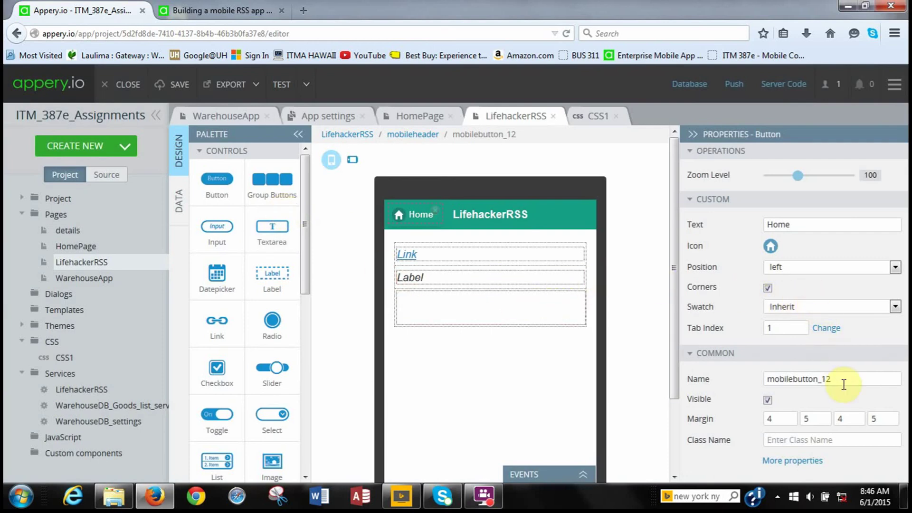
pyautogui.press('BackSpace')
pyautogui.press('BackSpace')
pyautogui.press('BackSpace')
pyautogui.press('BackSpace')
pyautogui.press('BackSpace')
pyautogui.press('BackSpace')
pyautogui.press('BackSpace')
pyautogui.press('BackSpace')
pyautogui.press('BackSpace')
pyautogui.press('BackSpace')
pyautogui.press('BackSpace')
pyautogui.press('BackSpace')
pyautogui.press('BackSpace')
pyautogui.press('BackSpace')
pyautogui.press('BackSpace')
pyautogui.write('btn')
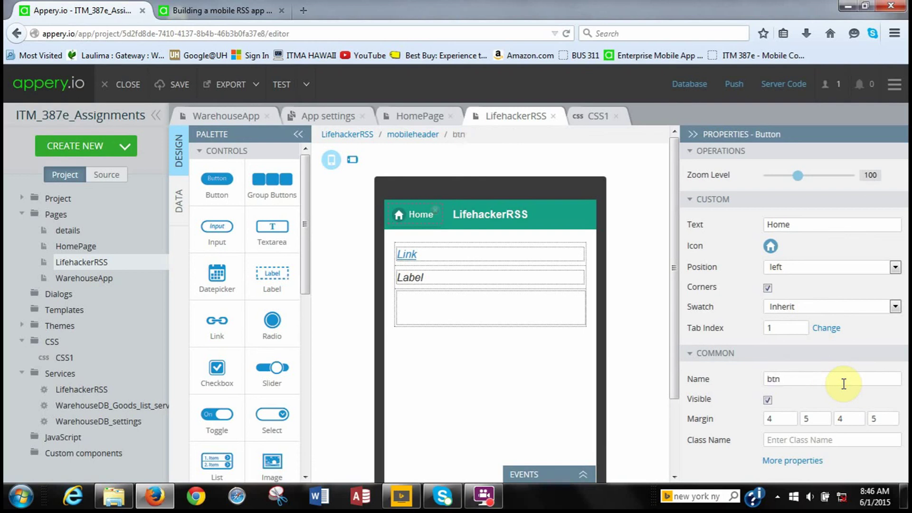
pyautogui.write('HomeA2')
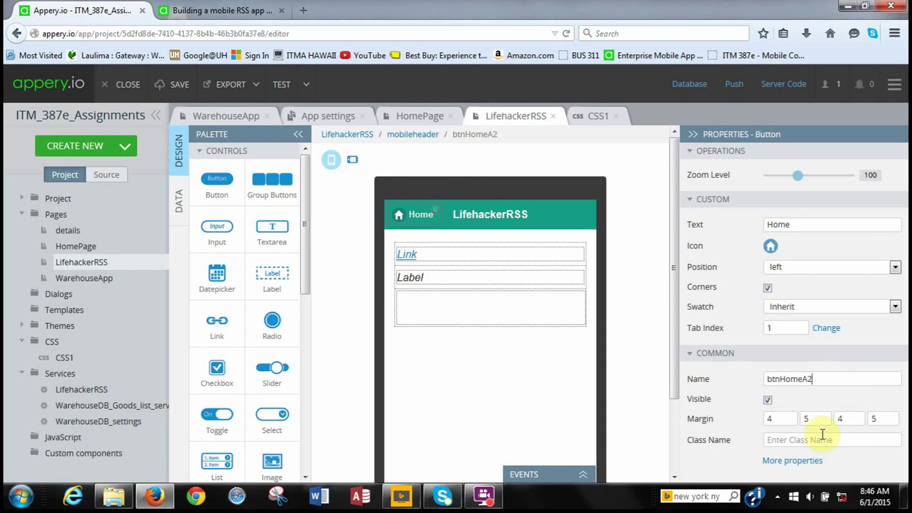
# Add a Click event to btnHomeA2 that navigates to HomePage, save it and collapse the events list.
pyautogui.click(580, 476)
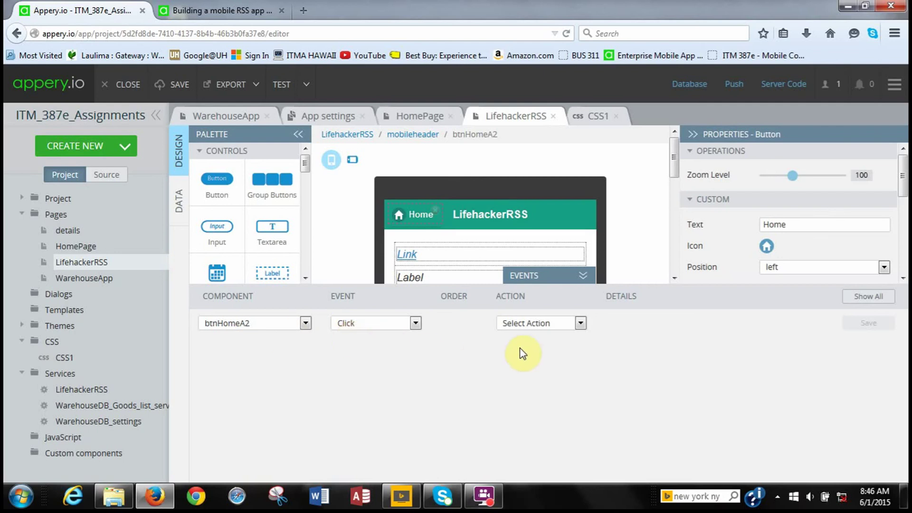
pyautogui.click(581, 323)
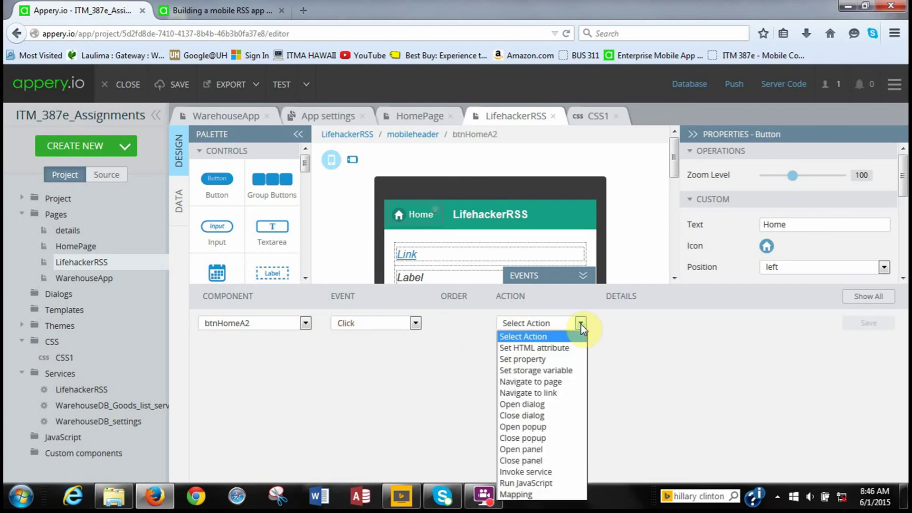
pyautogui.click(554, 383)
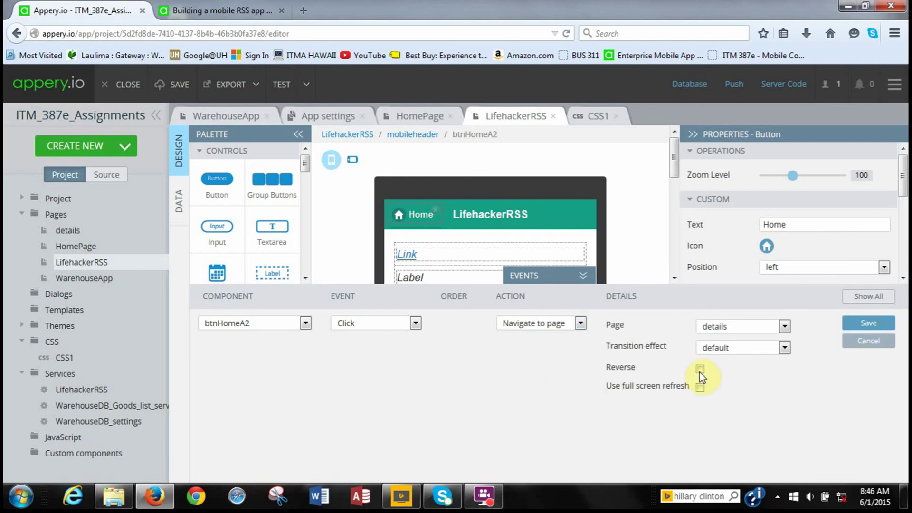
pyautogui.click(785, 326)
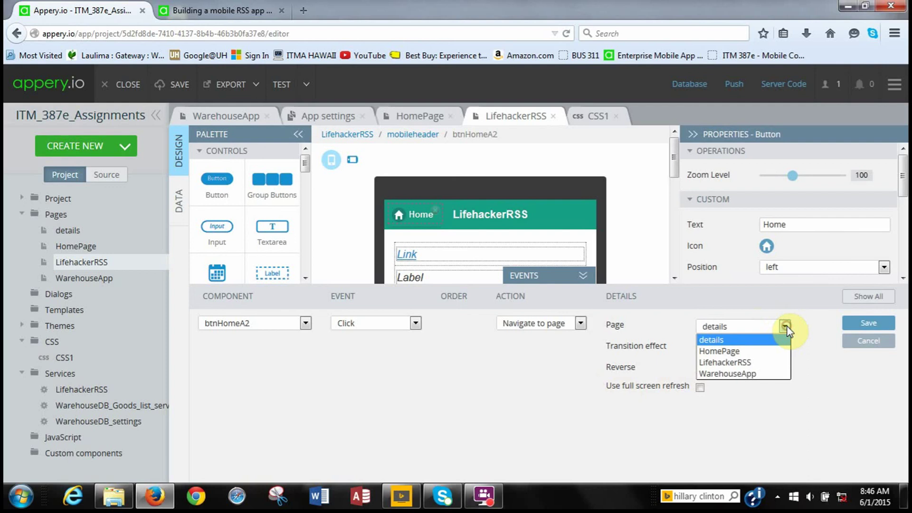
pyautogui.click(768, 350)
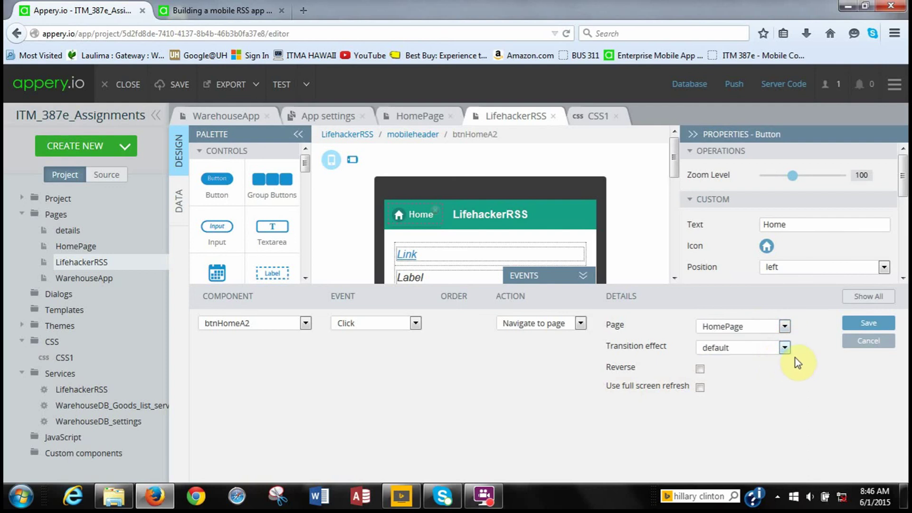
pyautogui.click(861, 323)
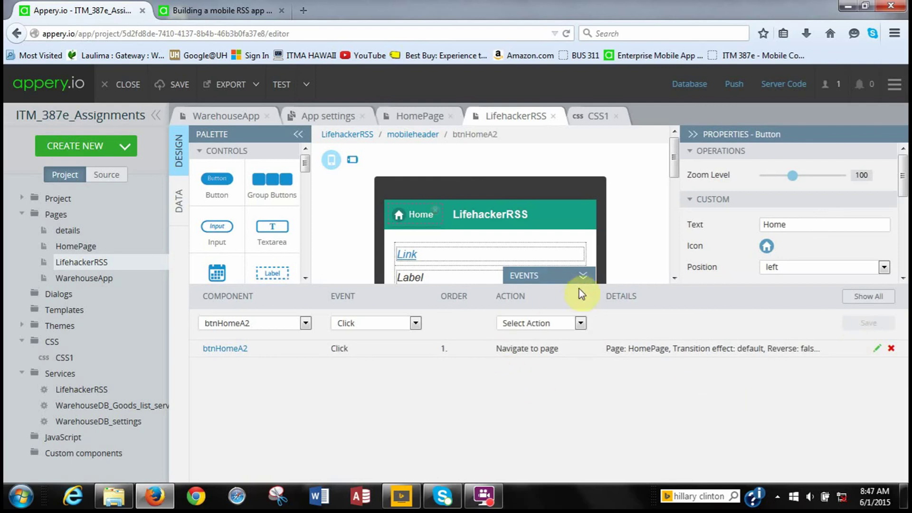
pyautogui.click(583, 276)
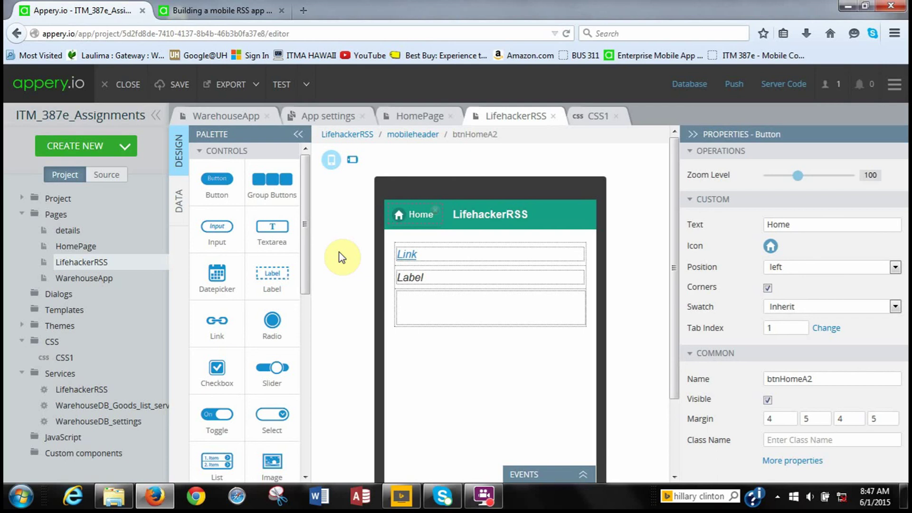
pyautogui.click(485, 504)
pyautogui.click(566, 151)
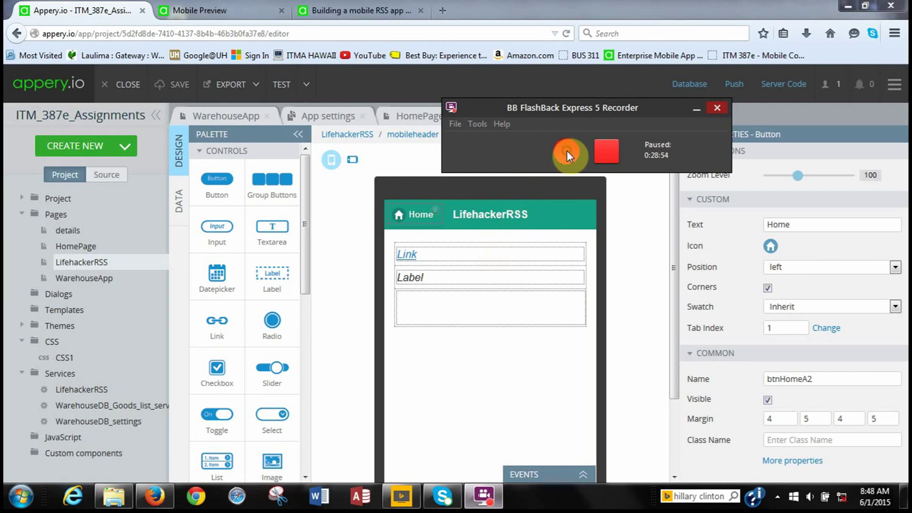
pyautogui.click(566, 150)
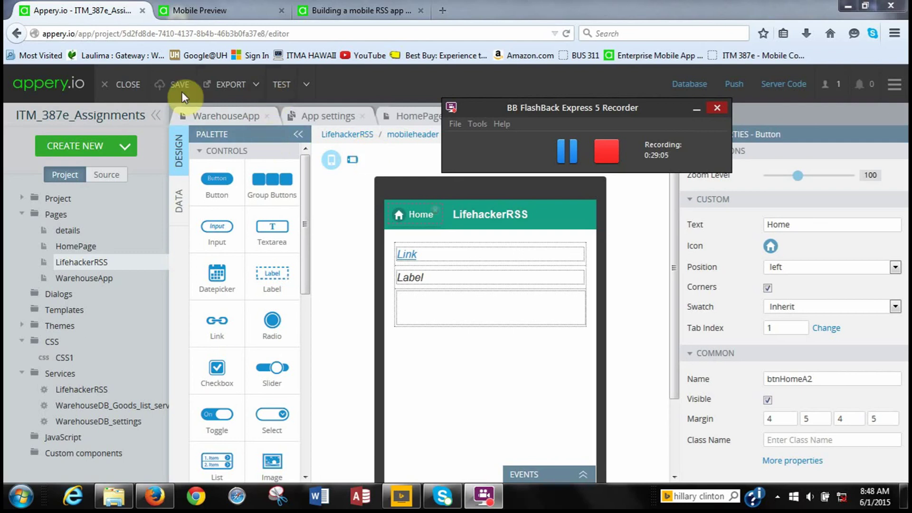
# Test the app in the mobile preview and open the Assignment 2 Lifehacker item from its home list.
pyautogui.click(284, 92)
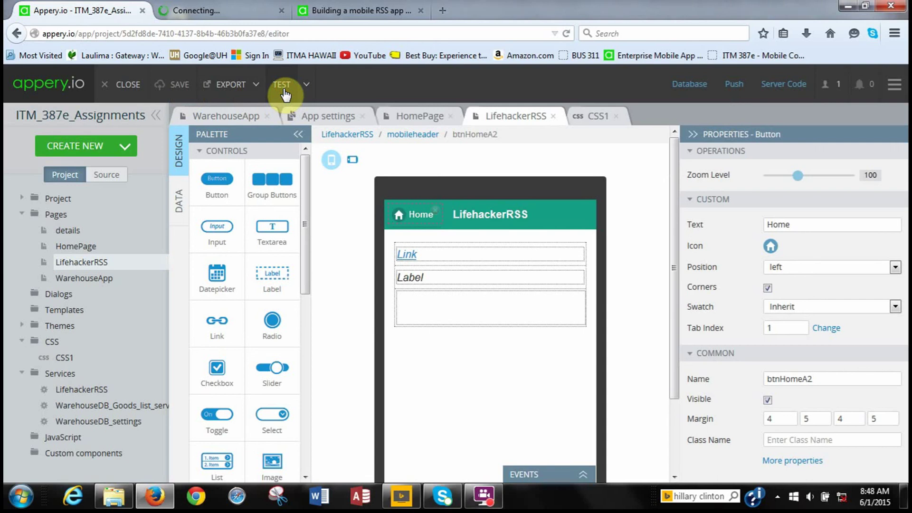
pyautogui.click(219, 14)
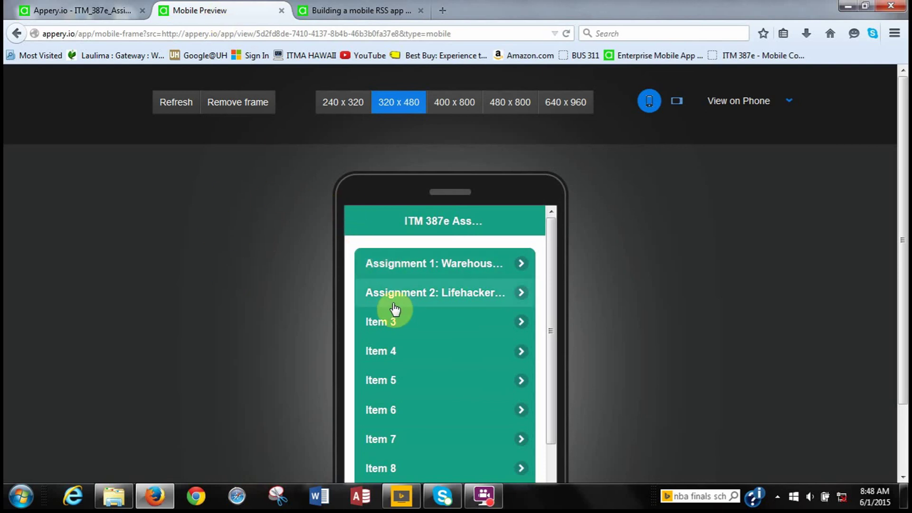
pyautogui.click(468, 299)
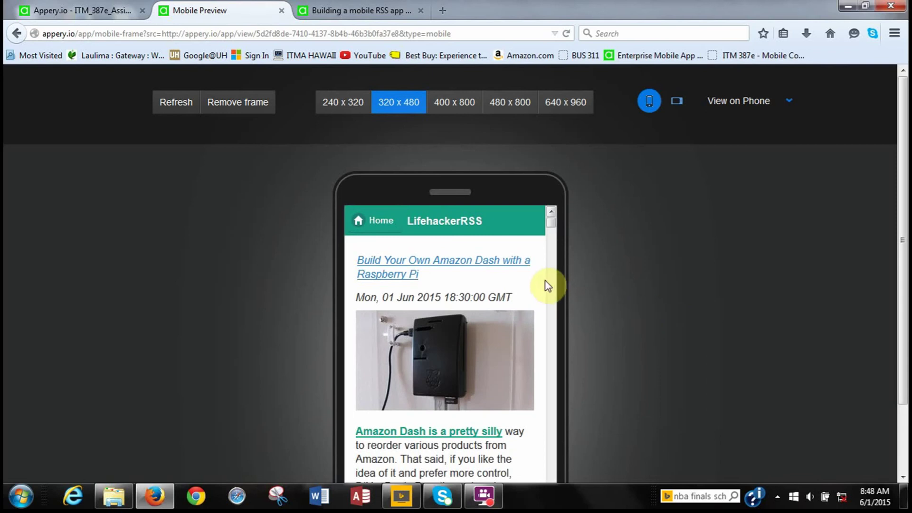
# Look through the articles in the previewed RSS feed and test its Home button before returning to the editor.
pyautogui.scroll(-5, 484, 260)
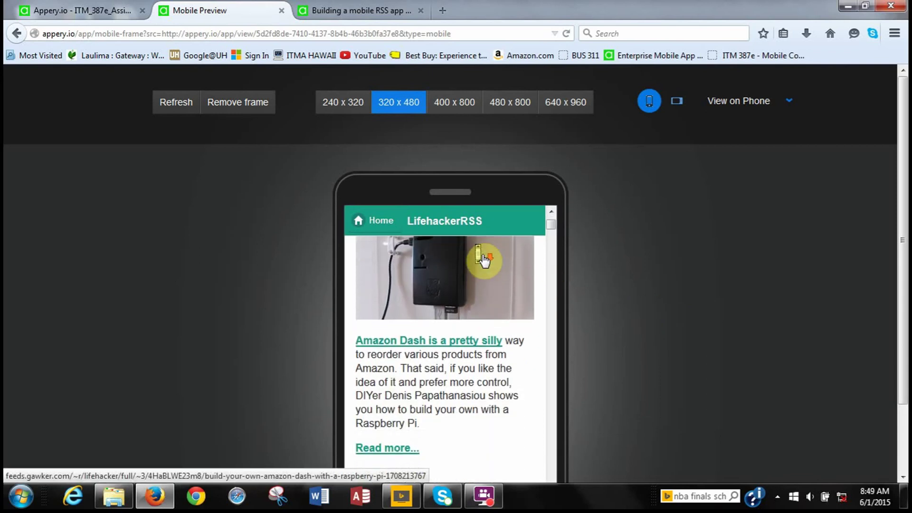
pyautogui.scroll(-5, 484, 261)
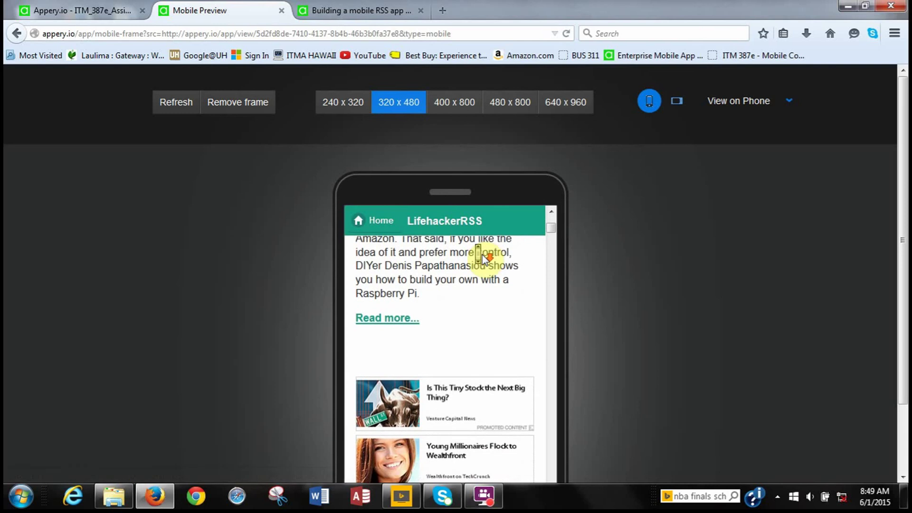
pyautogui.scroll(-10, 484, 261)
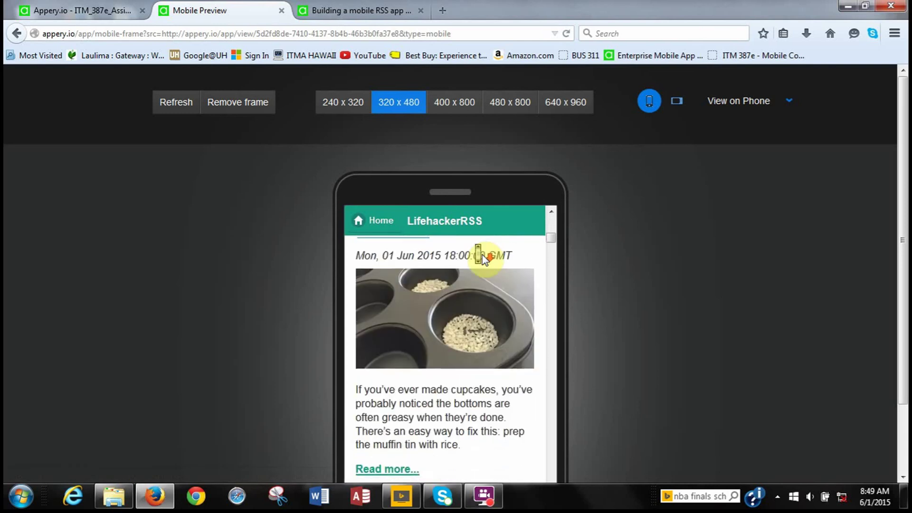
pyautogui.scroll(-10, 511, 393)
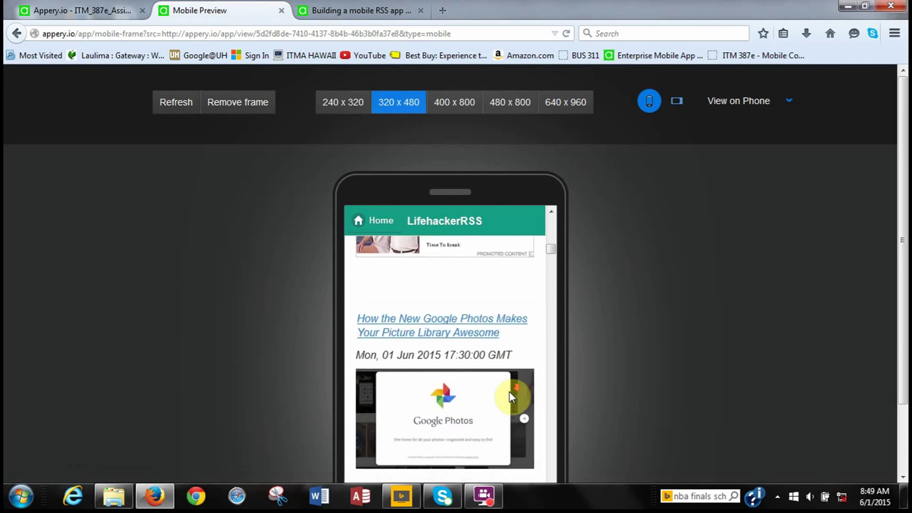
pyautogui.scroll(-10, 512, 397)
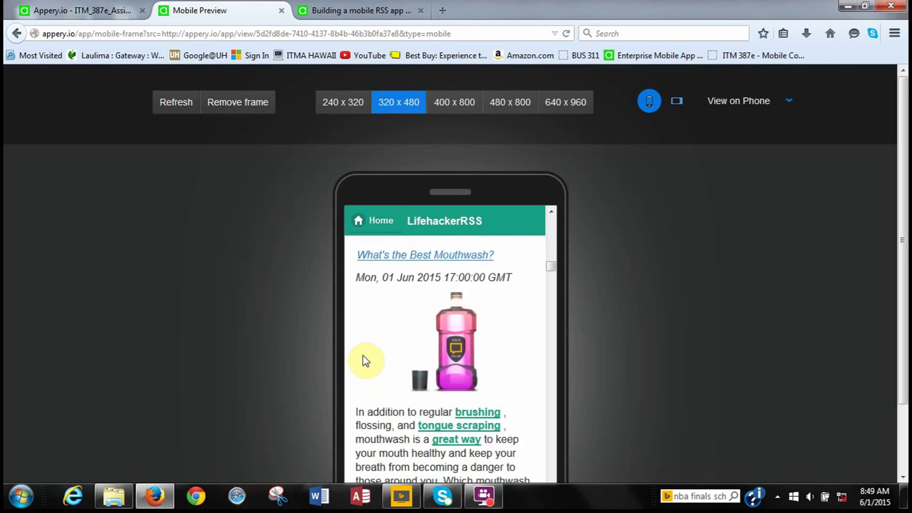
pyautogui.click(369, 230)
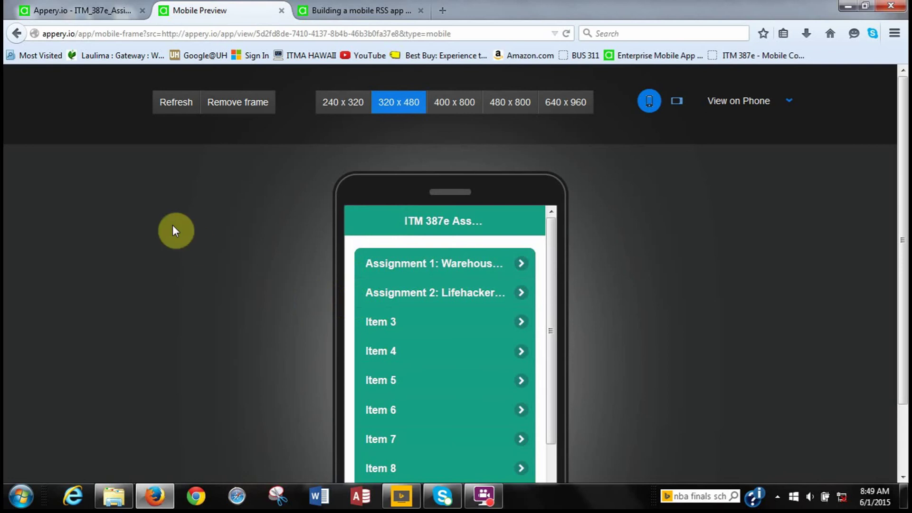
pyautogui.click(81, 18)
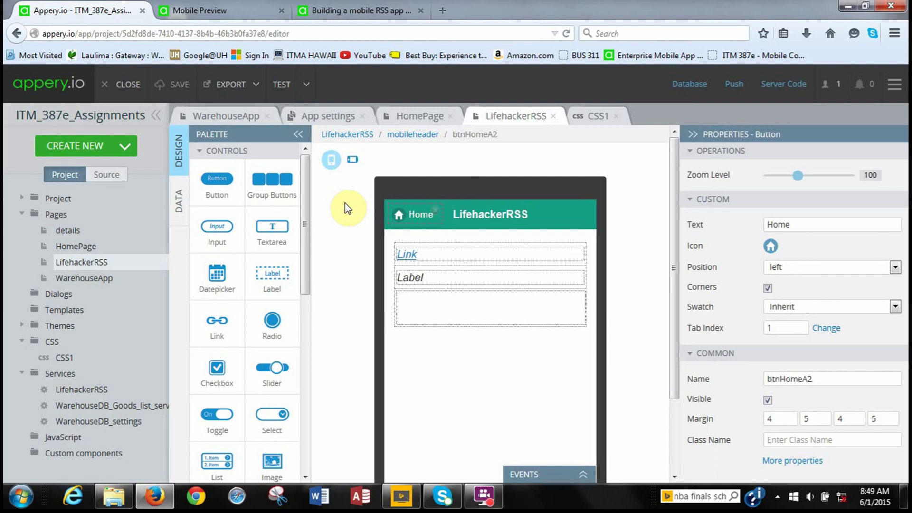
pyautogui.click(482, 497)
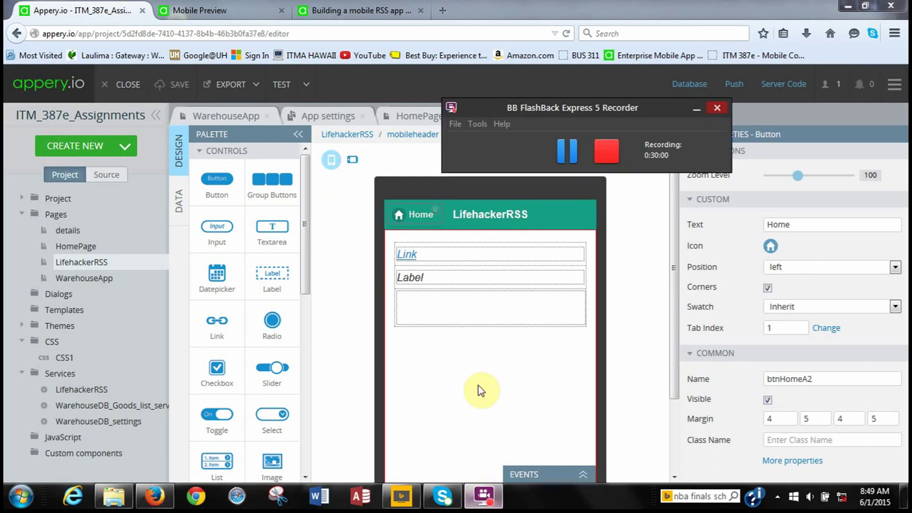